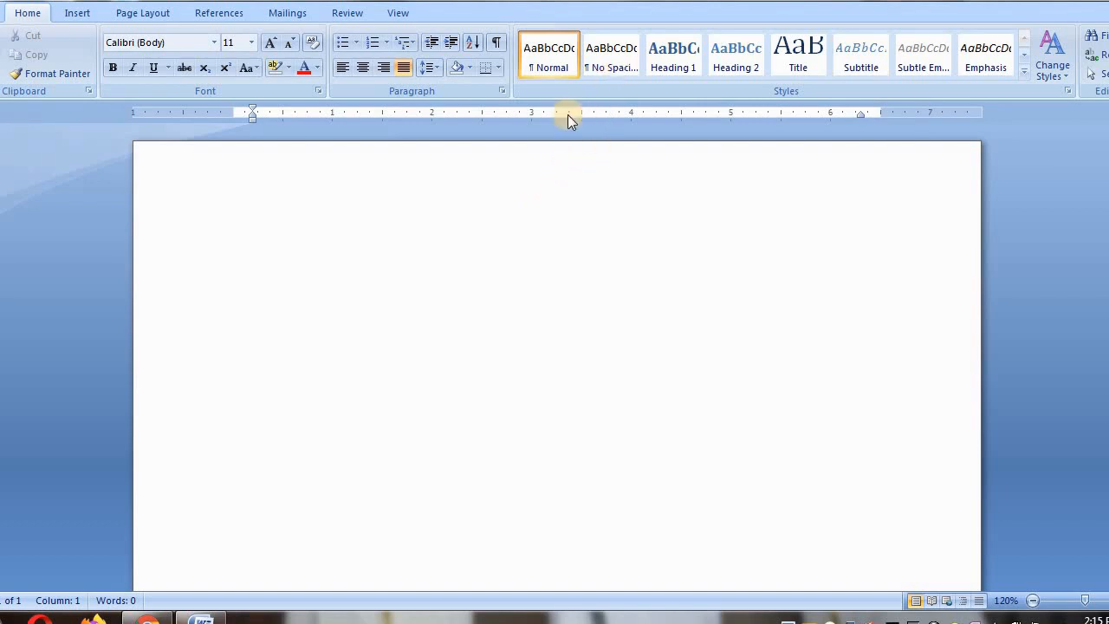
Step: Apply the No Spacing style and set the font to Times New Roman, size 12
click(612, 54)
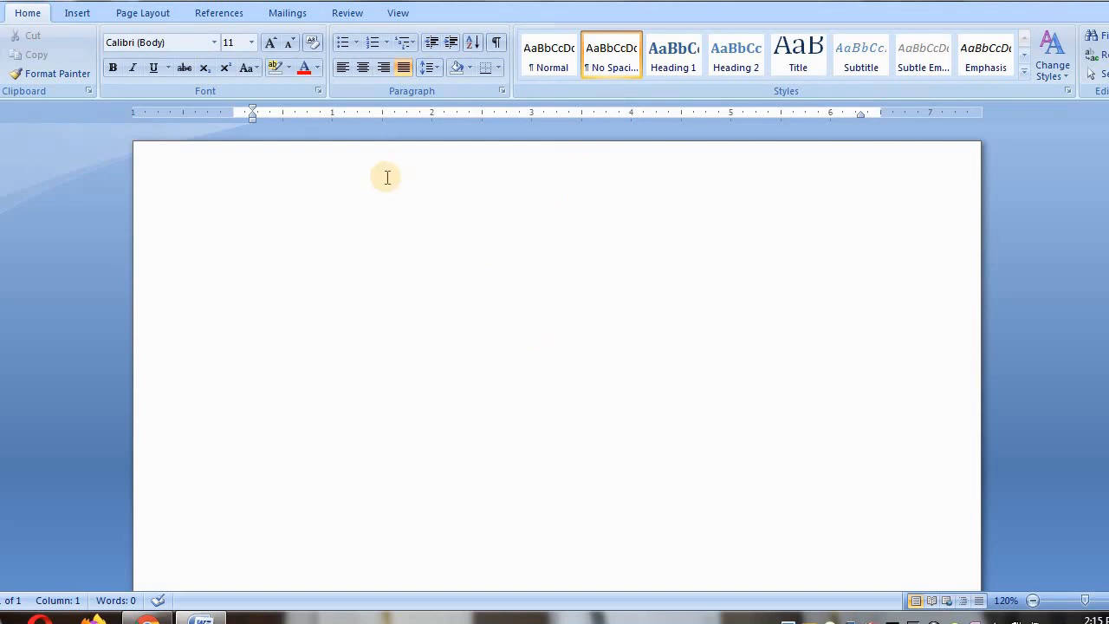
click(214, 43)
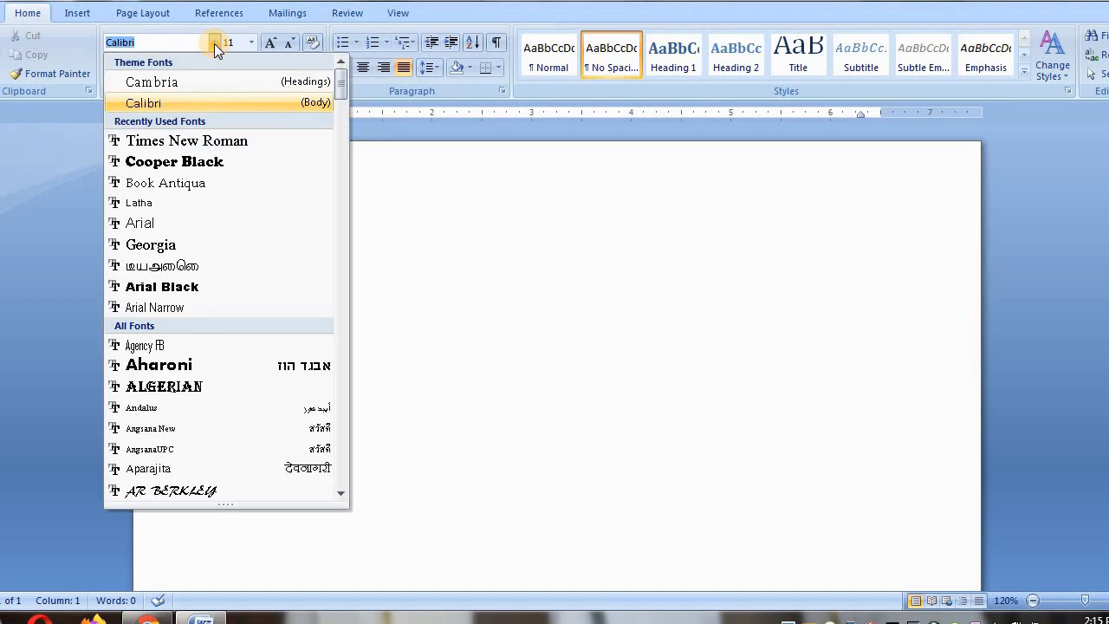
click(239, 142)
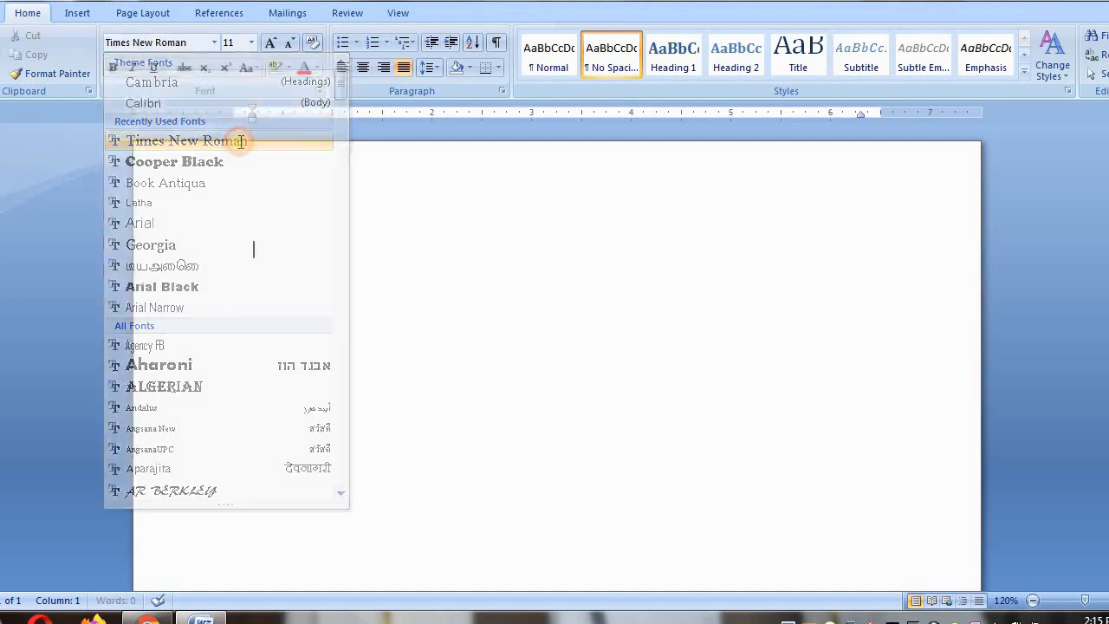
click(243, 45)
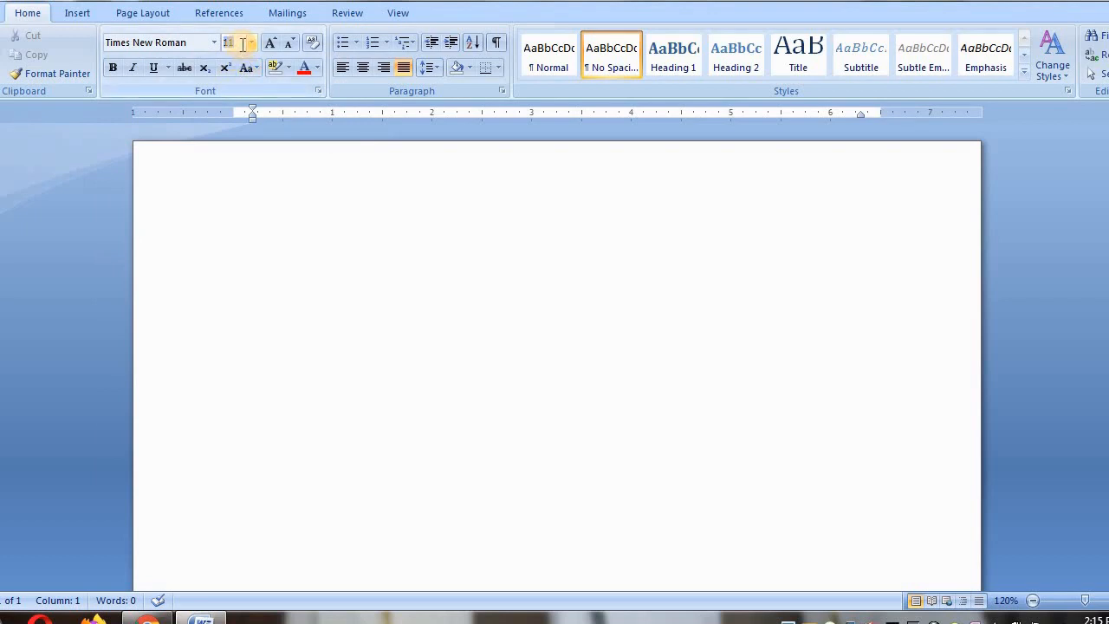
text(12)
key(Return)
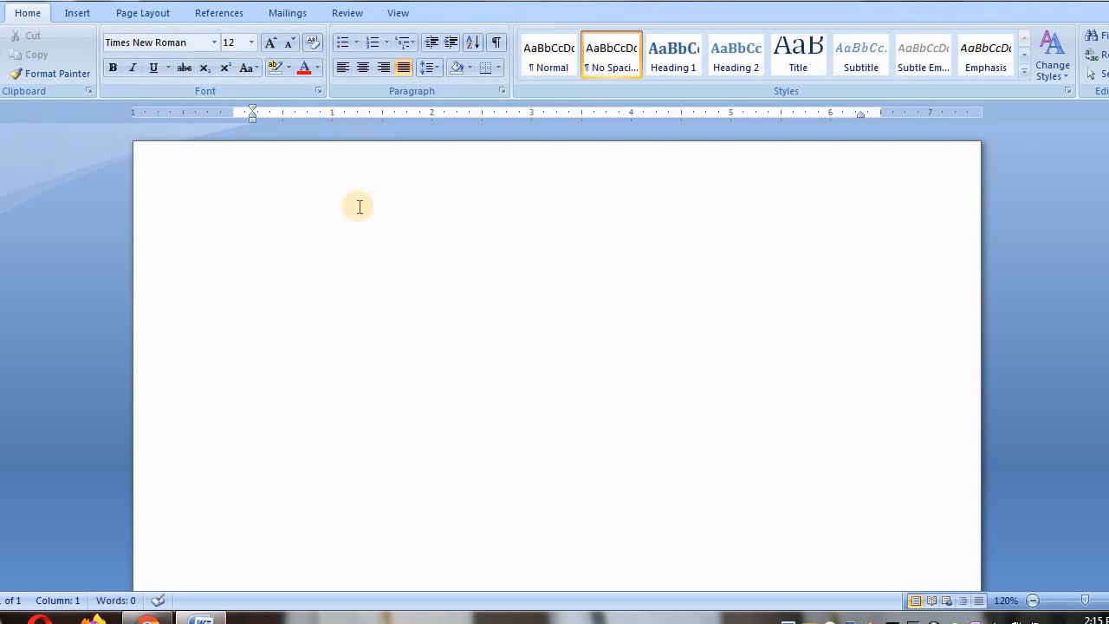
Step: Reapply the No Spacing style to the blank page and set its font to Times New Roman at size 12 again
click(614, 61)
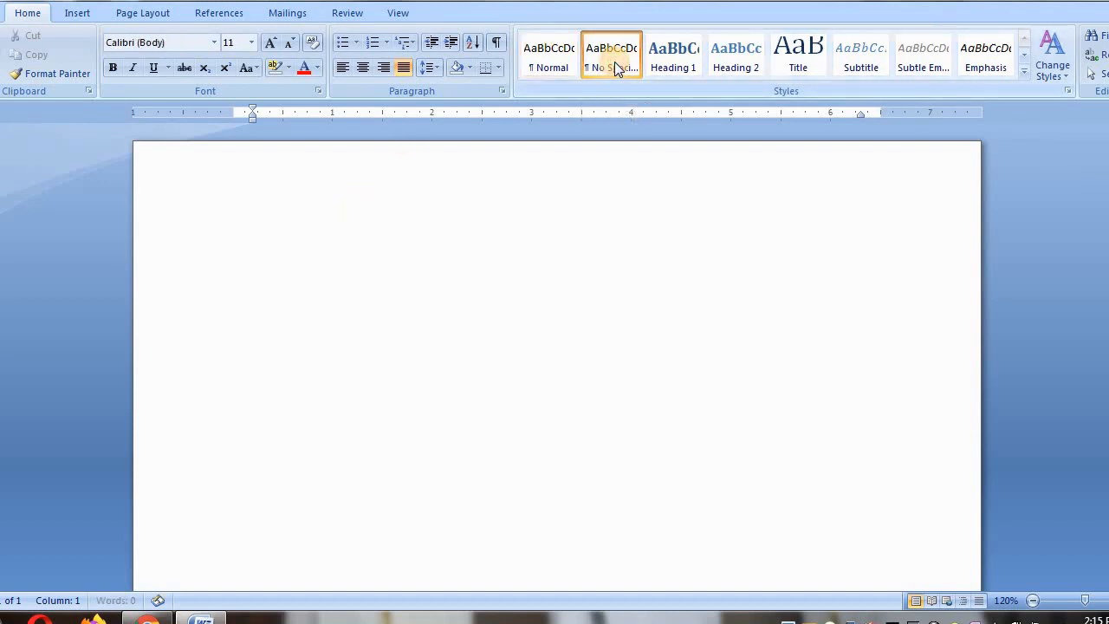
click(213, 43)
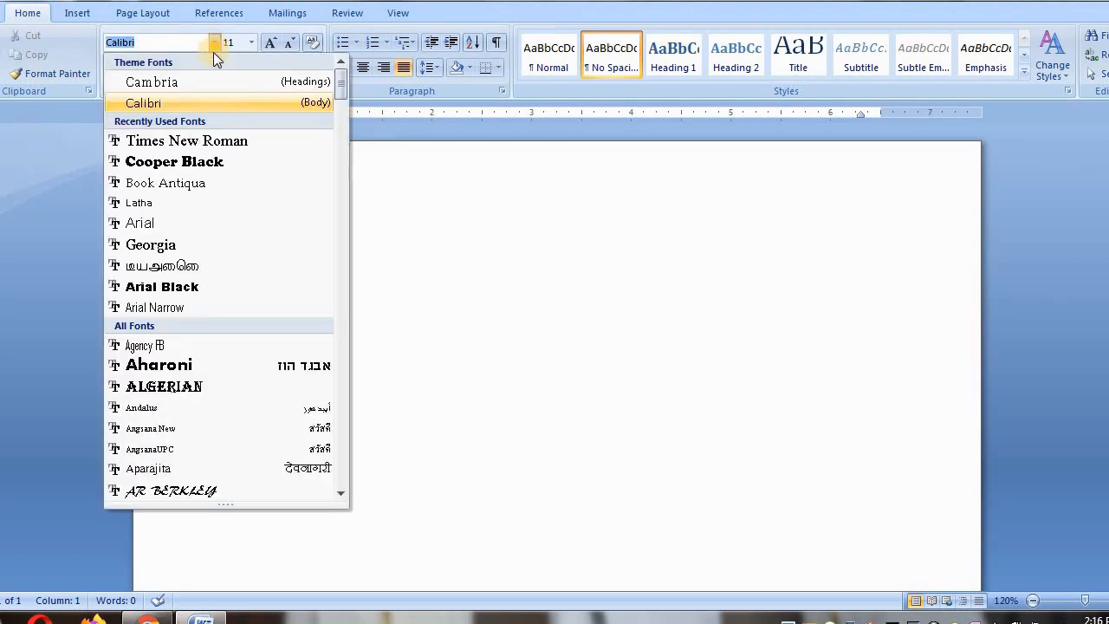
click(215, 145)
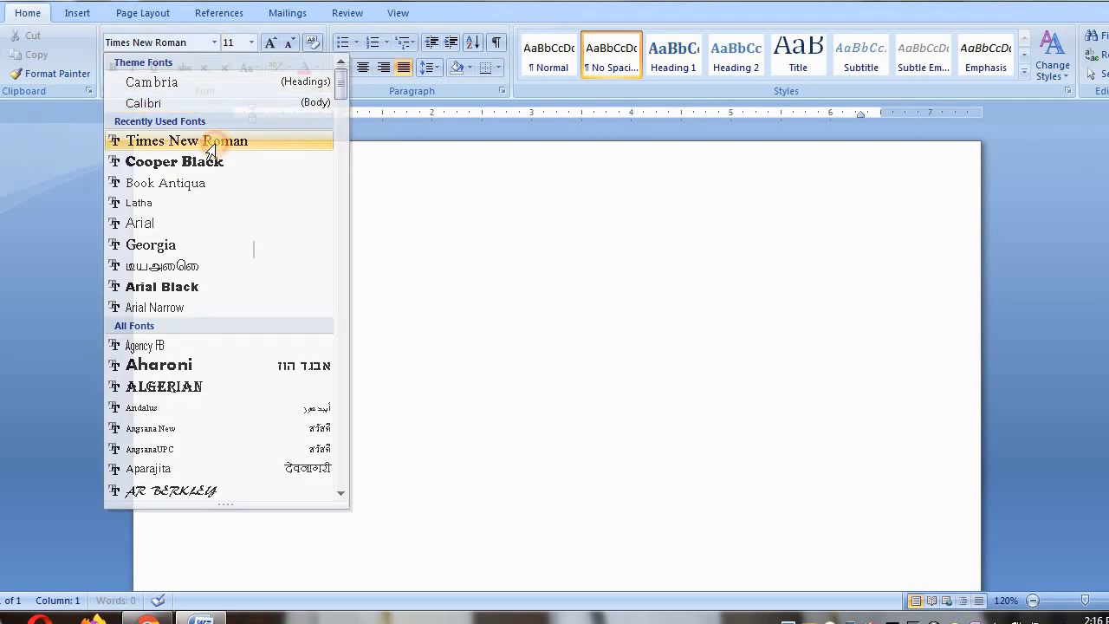
click(253, 44)
click(233, 119)
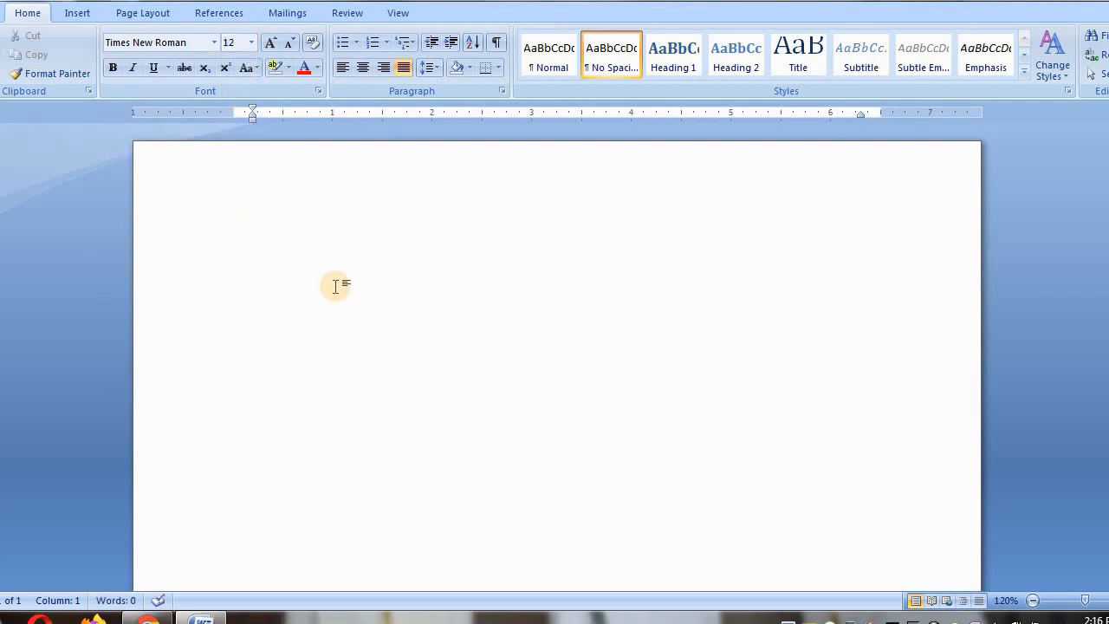
Step: Enter a sample first name on the page and undo the typing
text(Samuel)
key(ctrl+z)
Step: Open the Page Setup dialog and review its margin, paper and layout settings
click(142, 13)
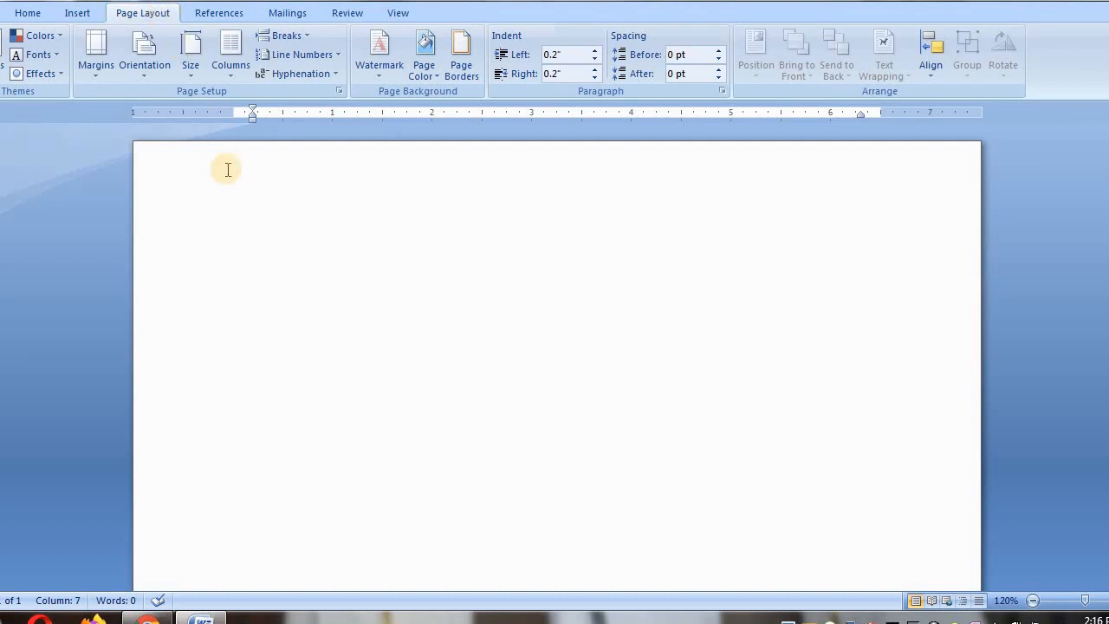
click(339, 91)
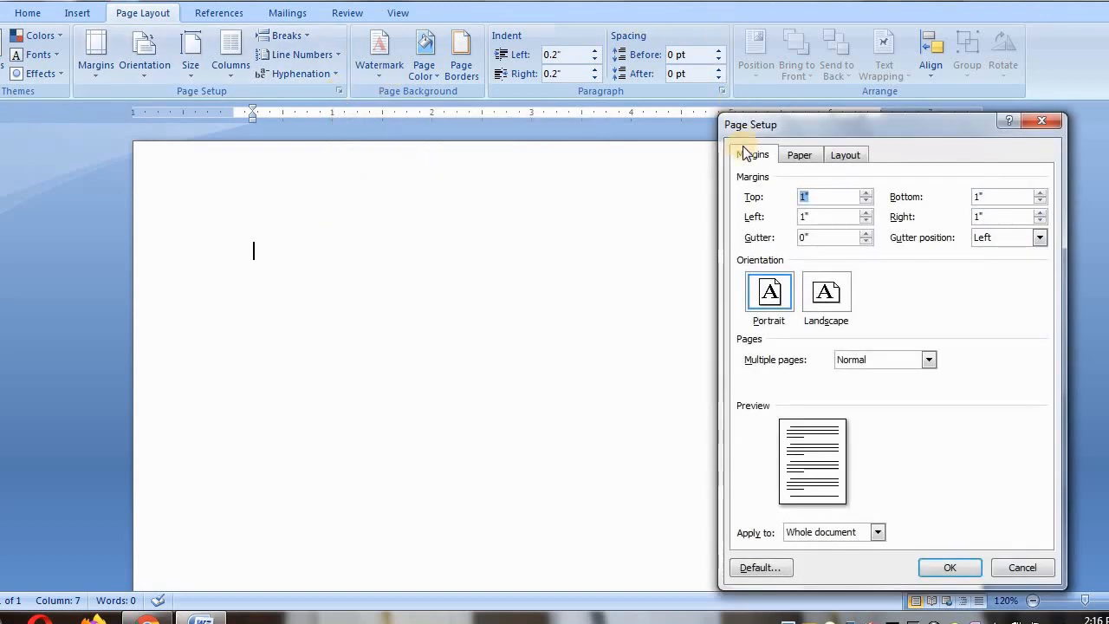
click(731, 122)
drag(731, 124, 561, 113)
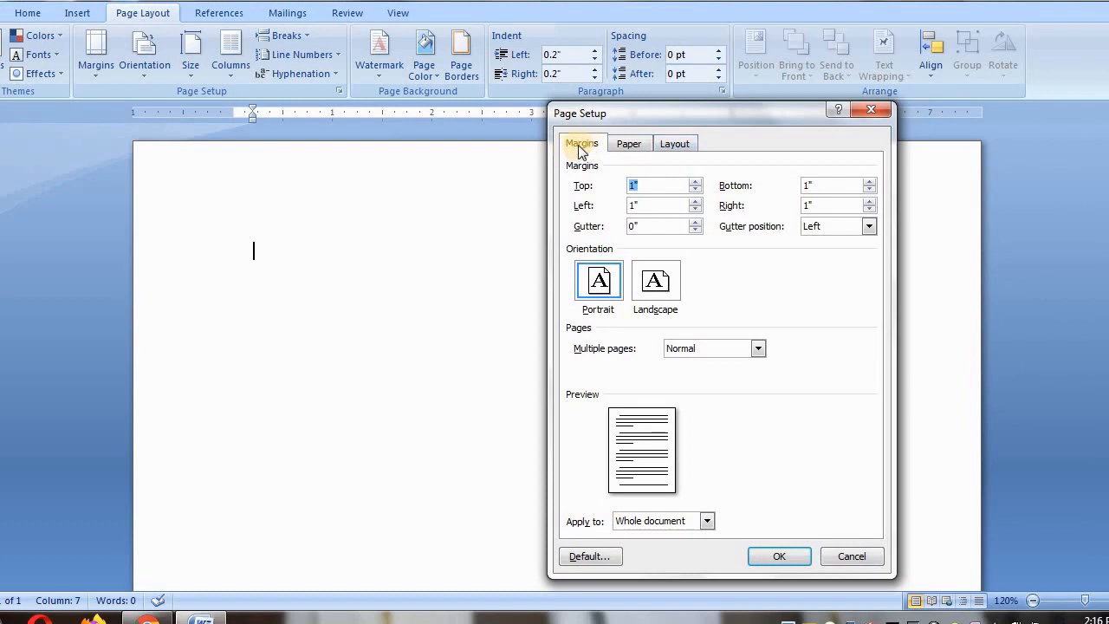
click(592, 149)
click(628, 148)
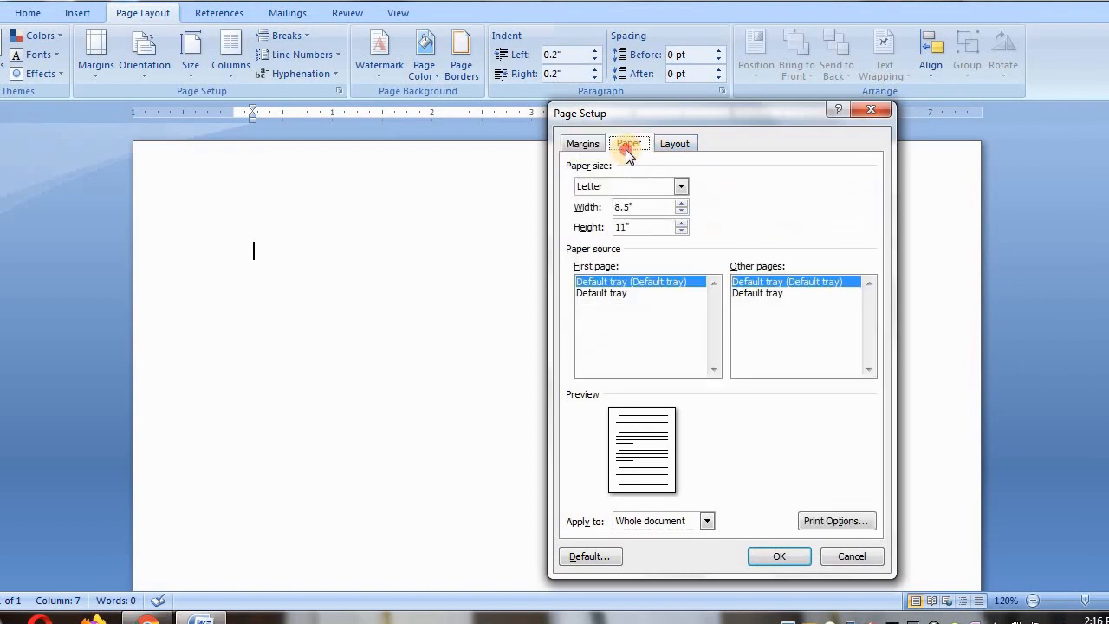
click(674, 148)
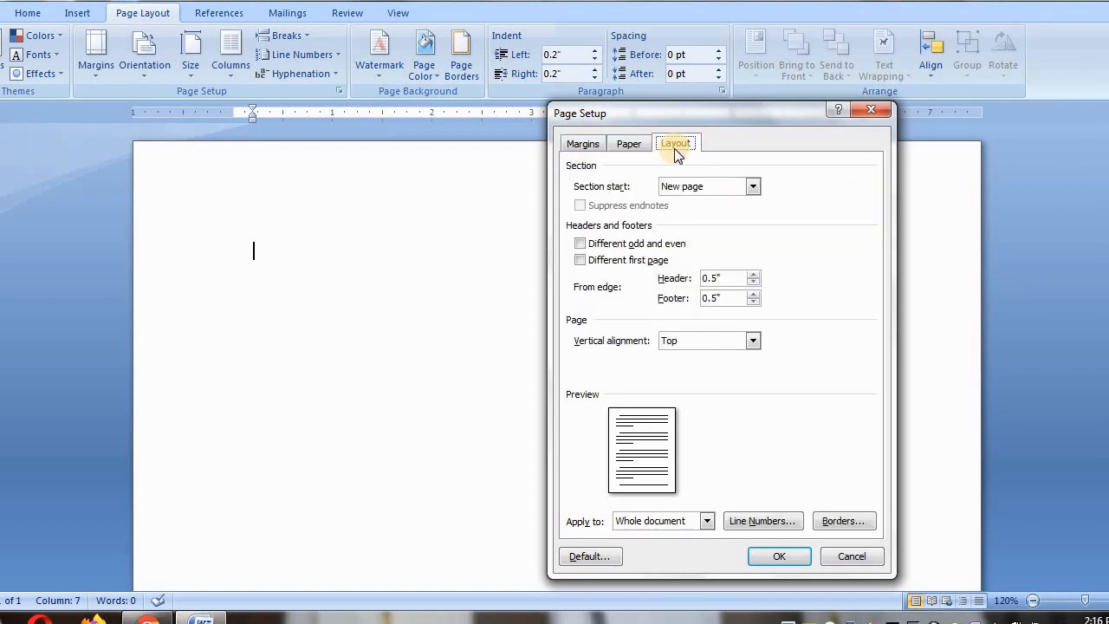
Step: Choose portrait orientation with 1-inch margins in Page Setup, applied to the whole document
click(571, 147)
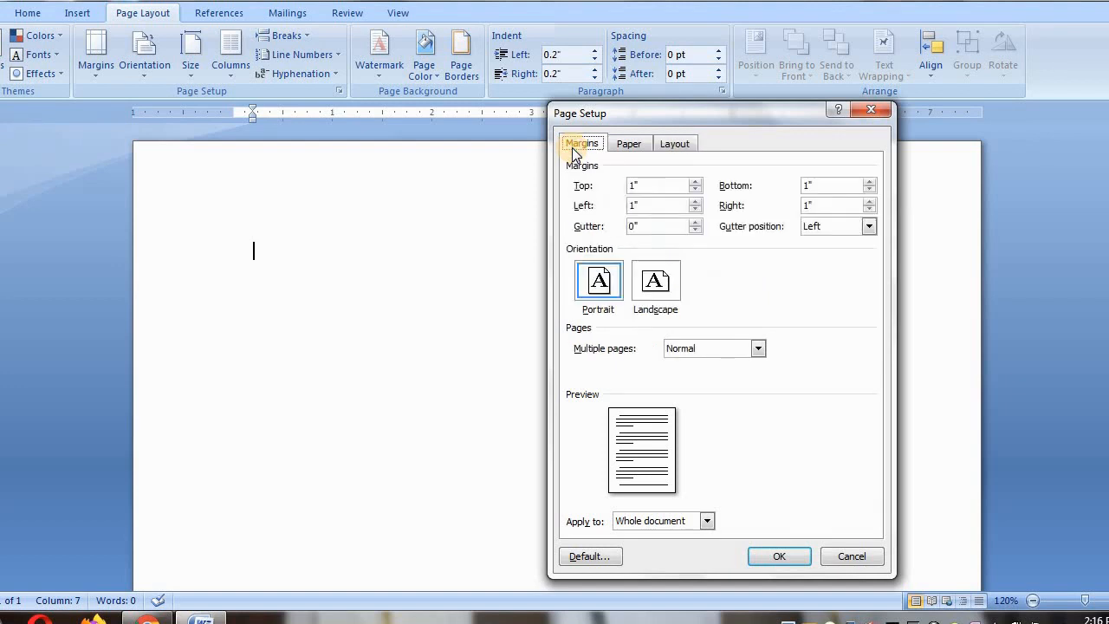
click(654, 184)
key(Tab)
key(Tab)
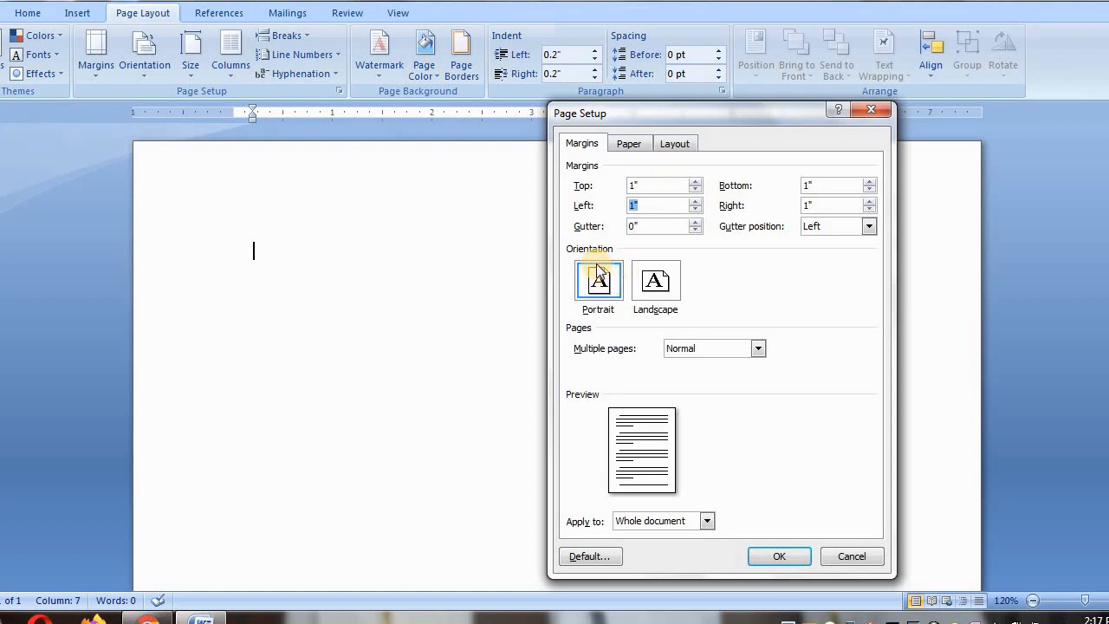
click(668, 283)
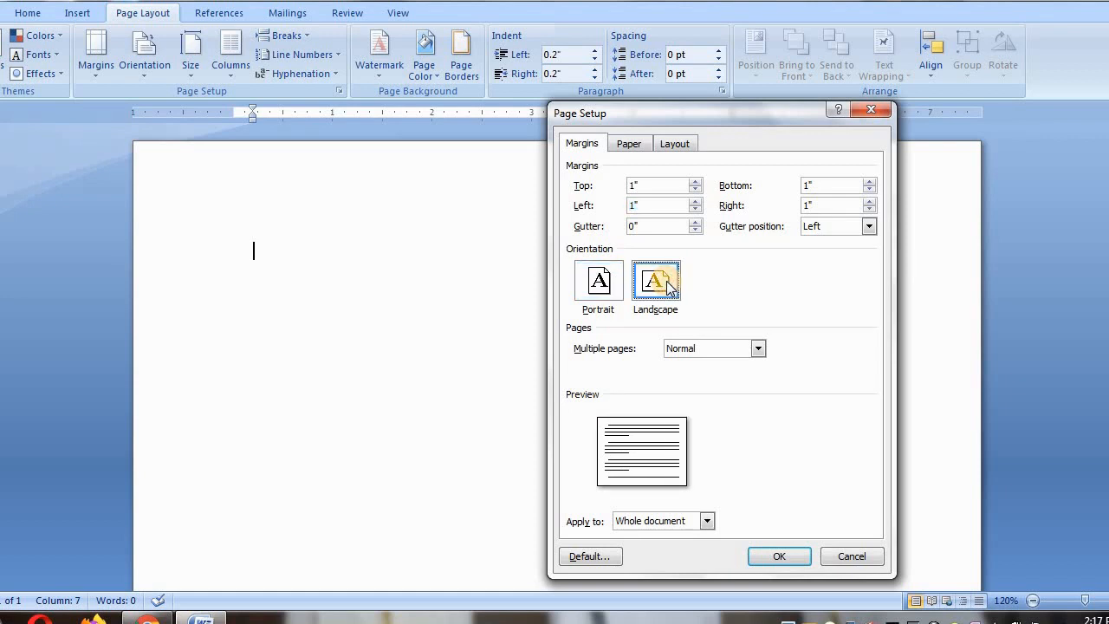
click(596, 286)
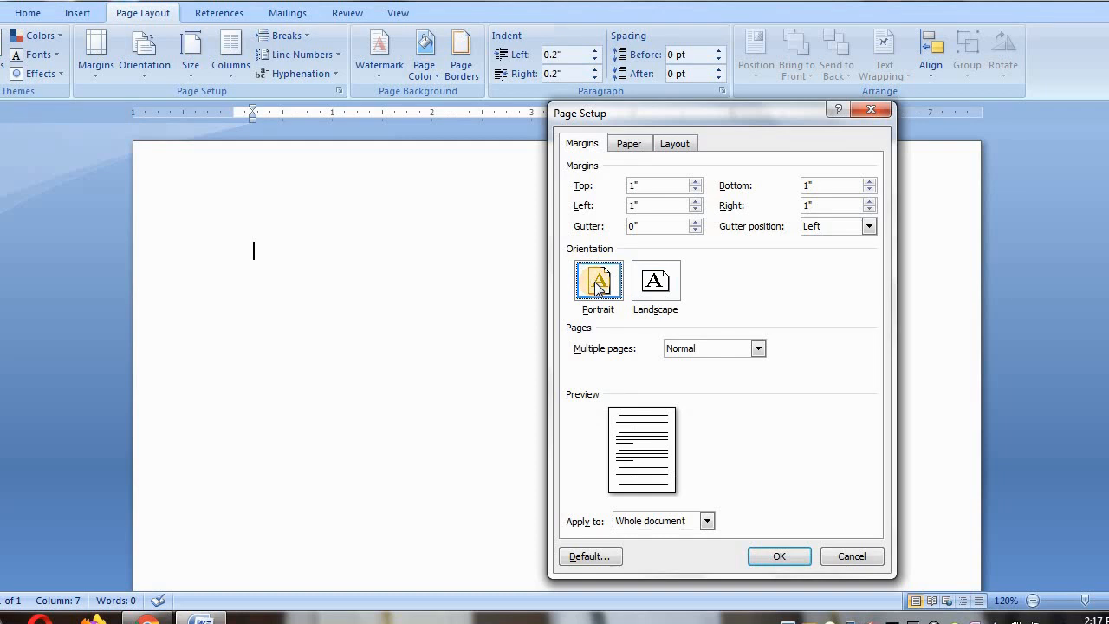
click(708, 521)
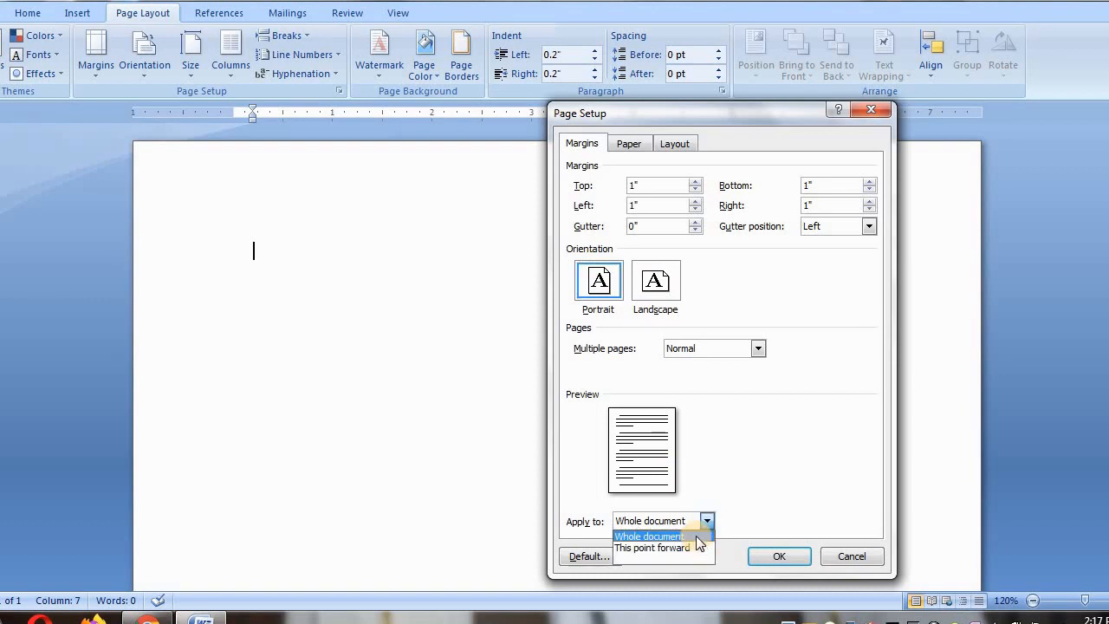
click(696, 535)
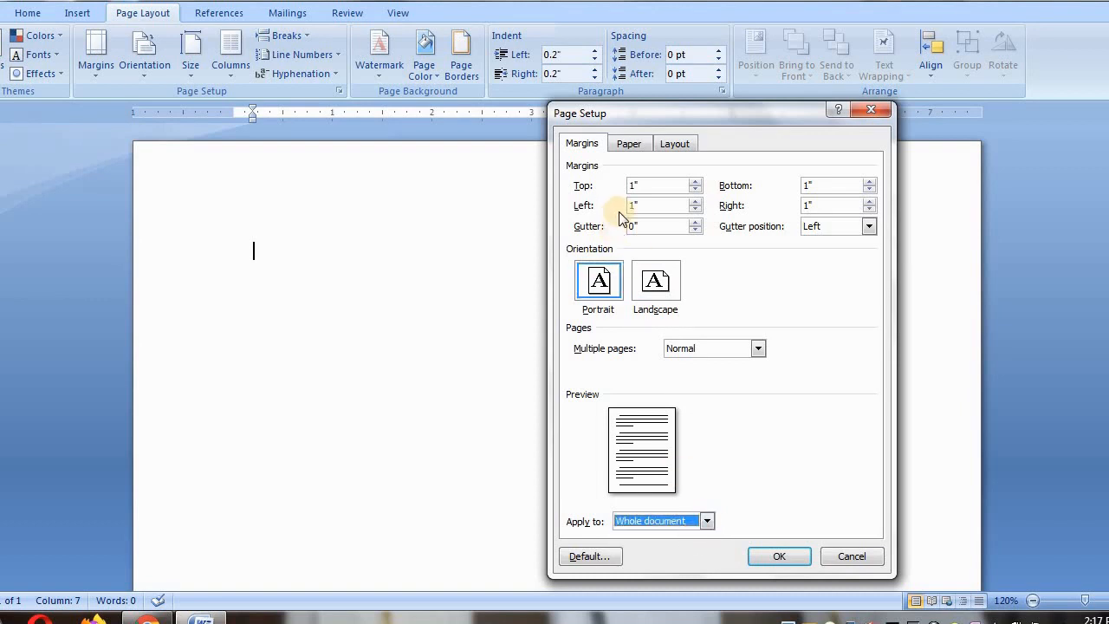
Step: Set the paper size to A4 for the whole document and accept the page setup
click(628, 145)
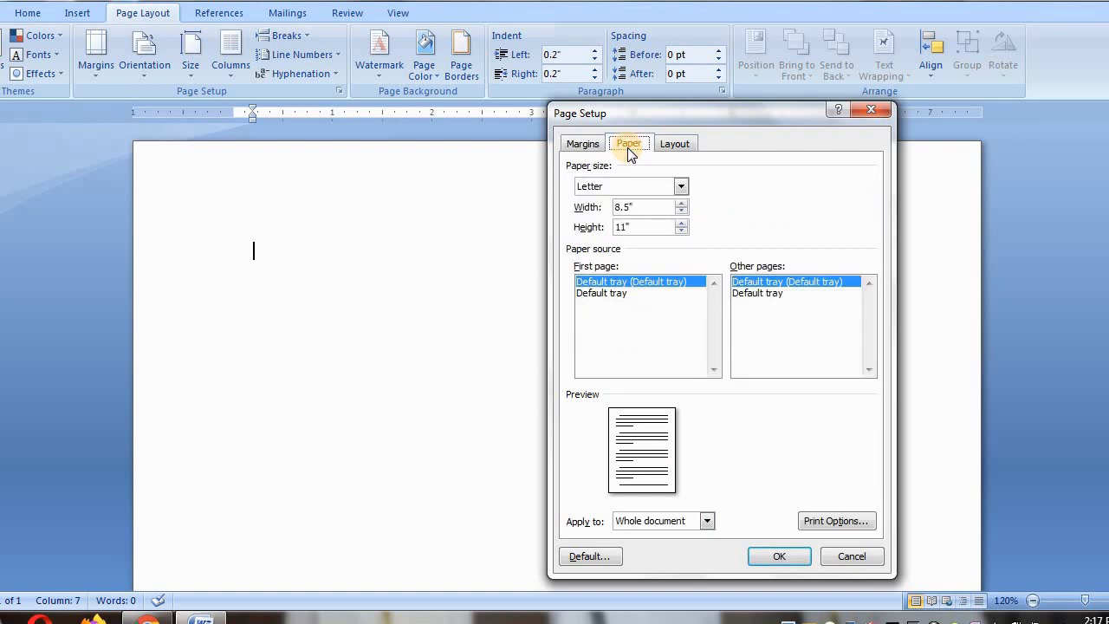
click(682, 187)
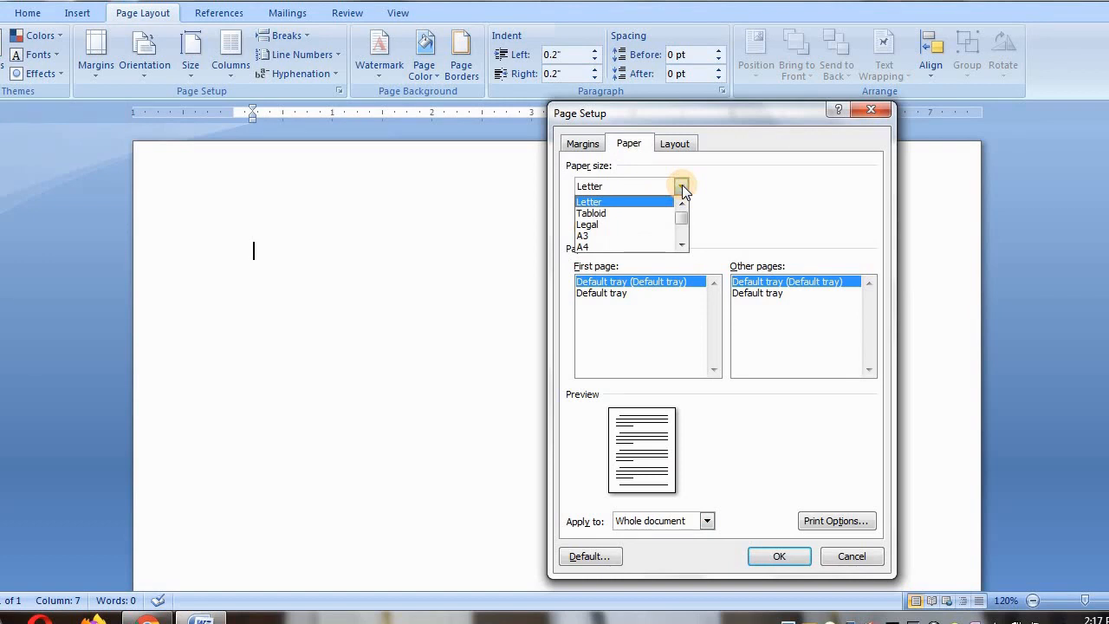
click(595, 247)
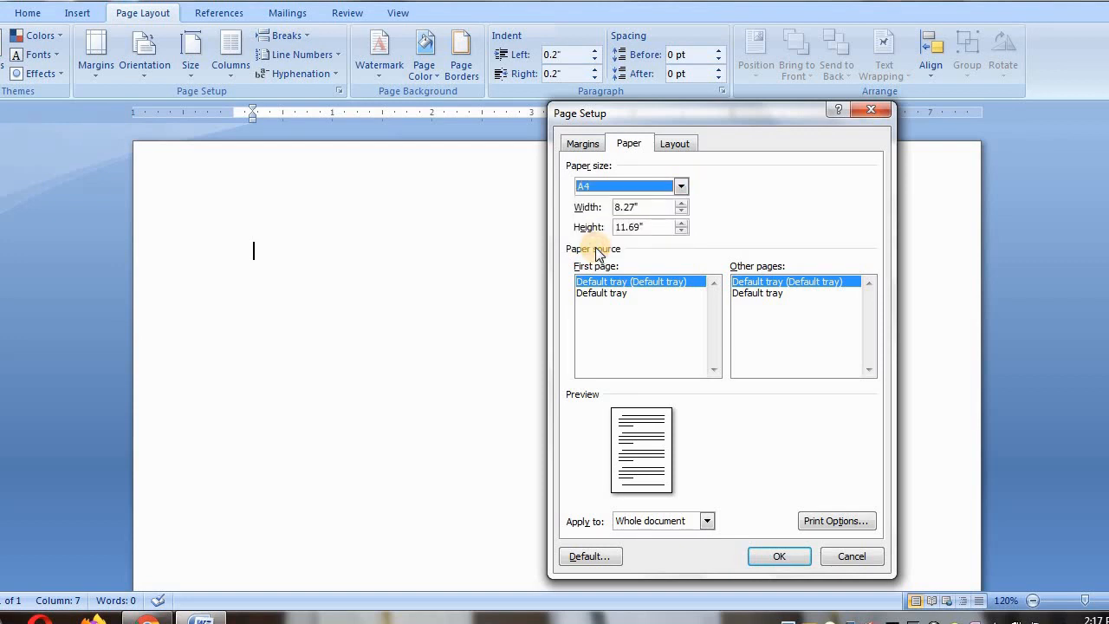
click(683, 186)
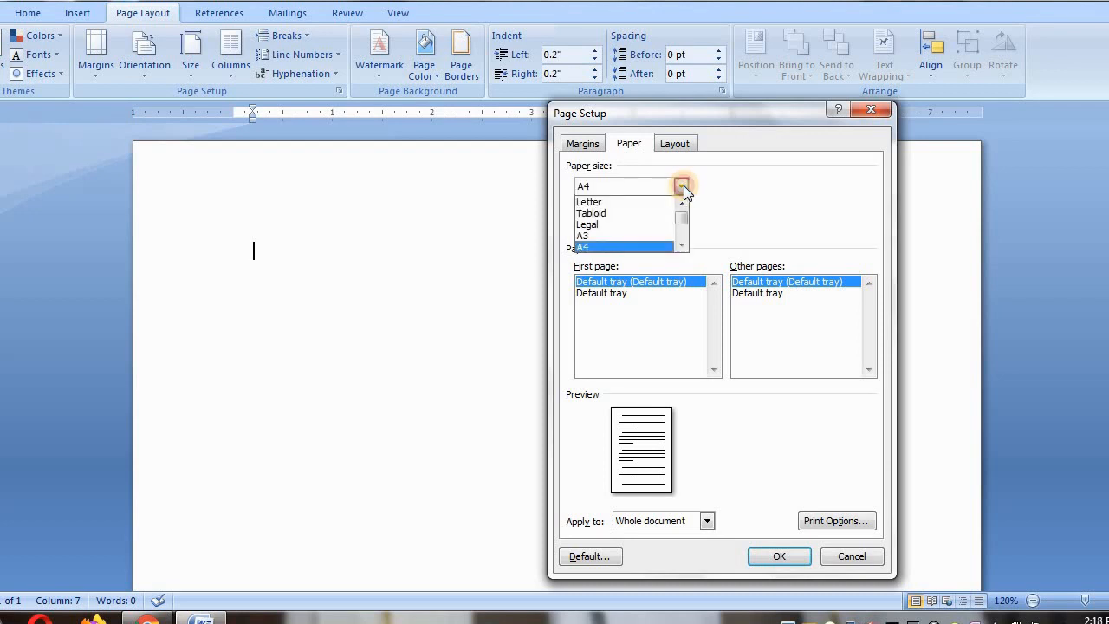
click(653, 199)
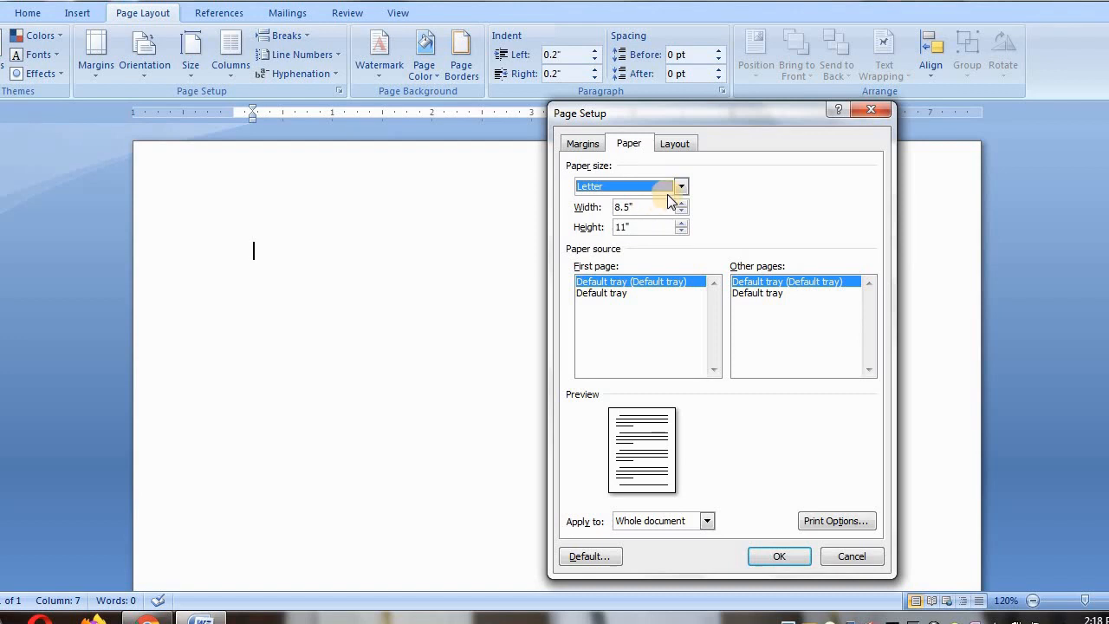
click(682, 186)
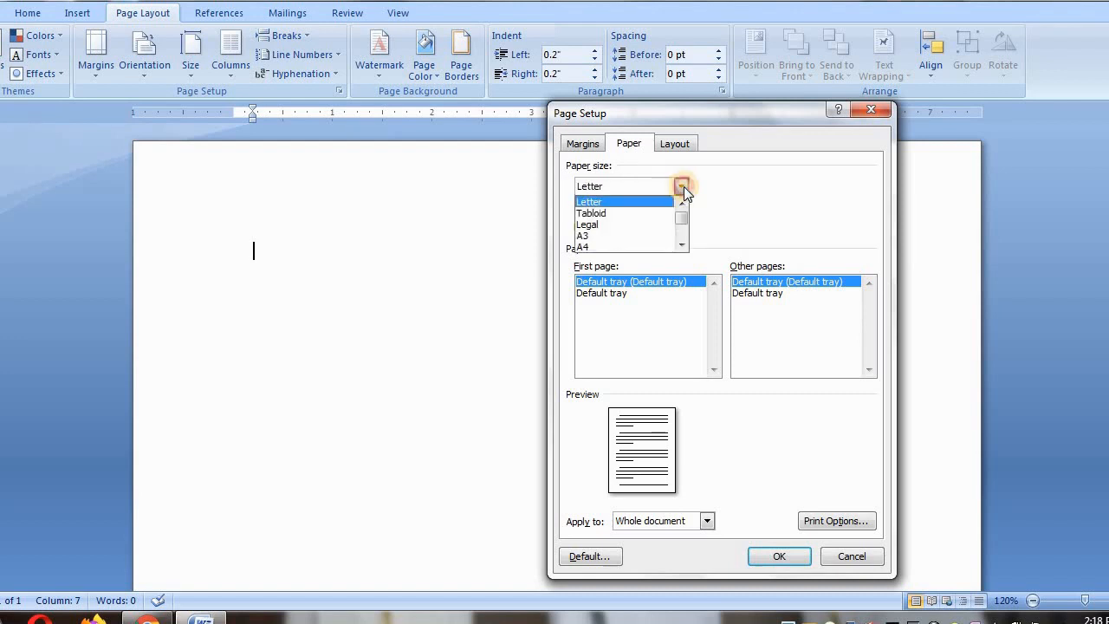
click(637, 247)
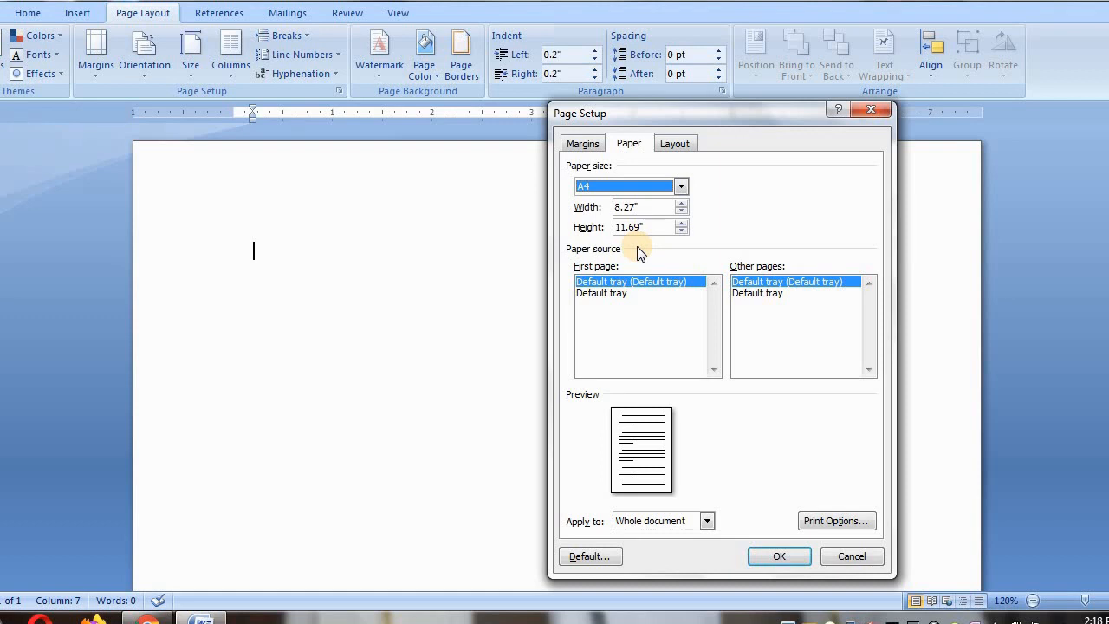
click(707, 520)
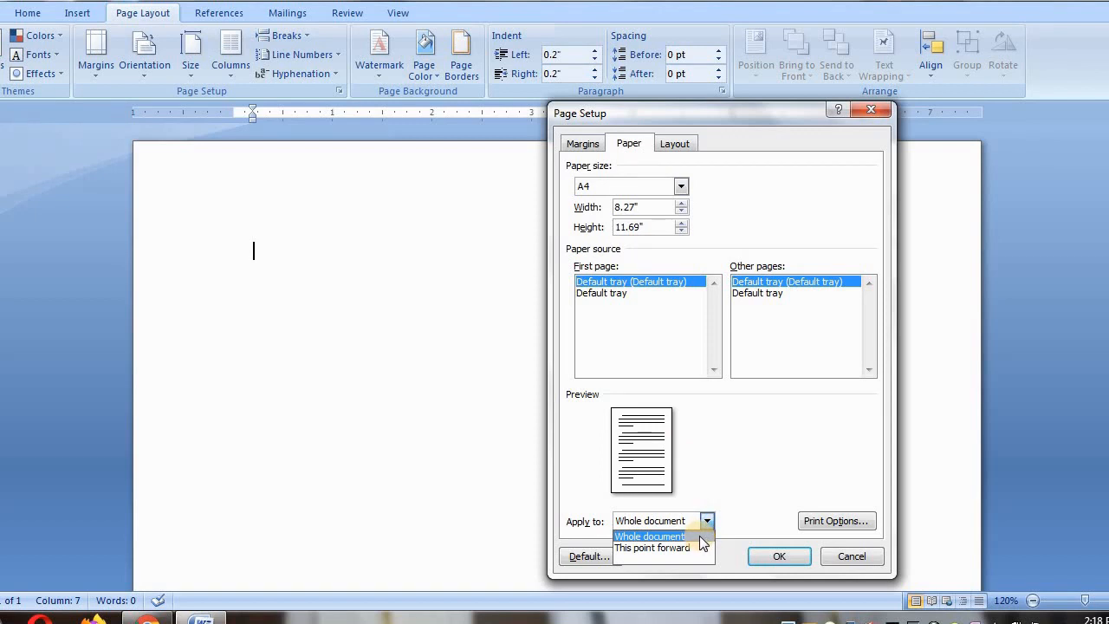
click(702, 537)
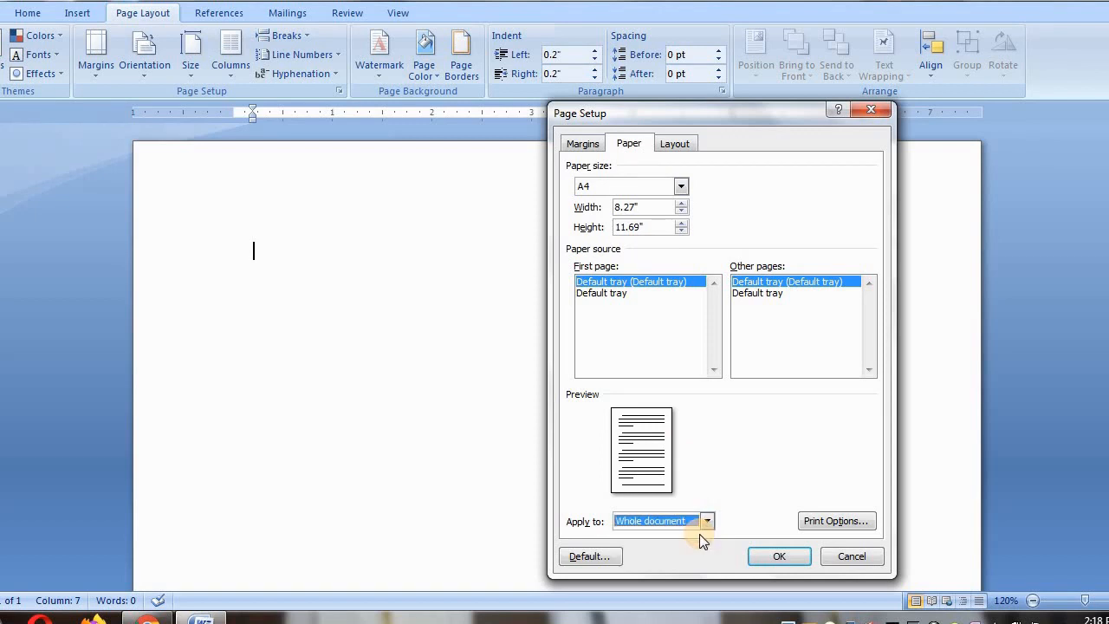
click(774, 556)
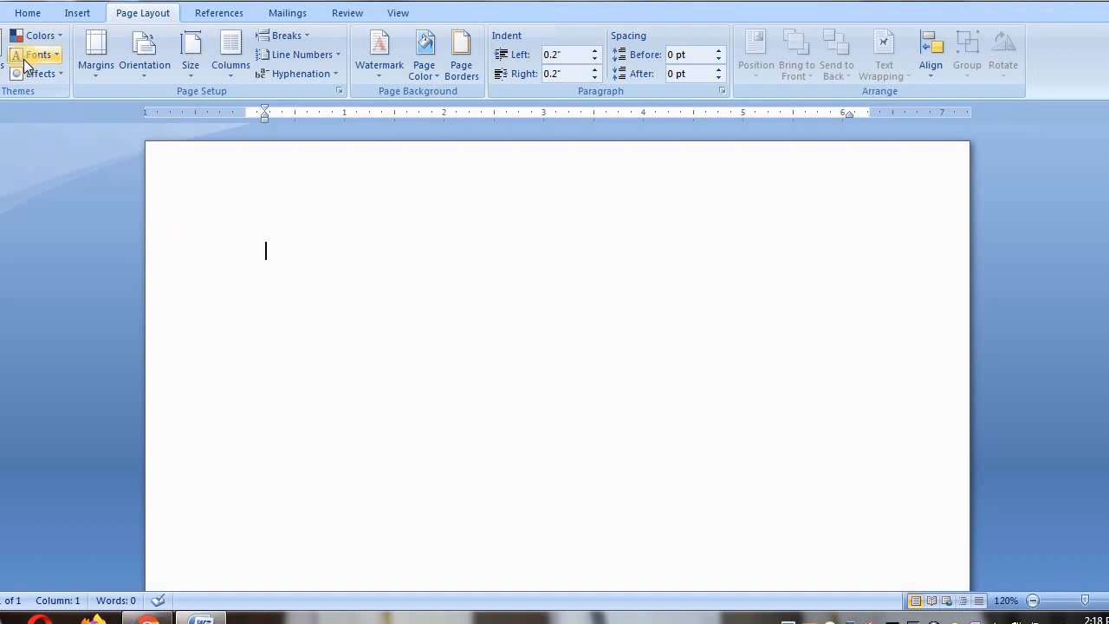
Step: Review the font settings, and check the paper size, margins and orientation in Page Setup
click(27, 14)
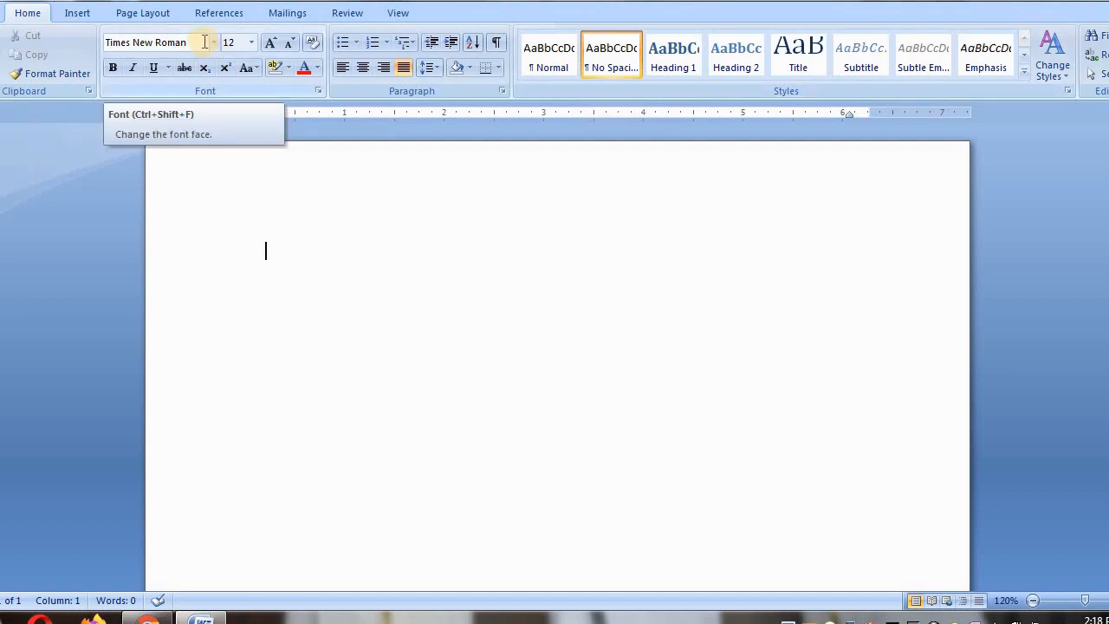
click(141, 18)
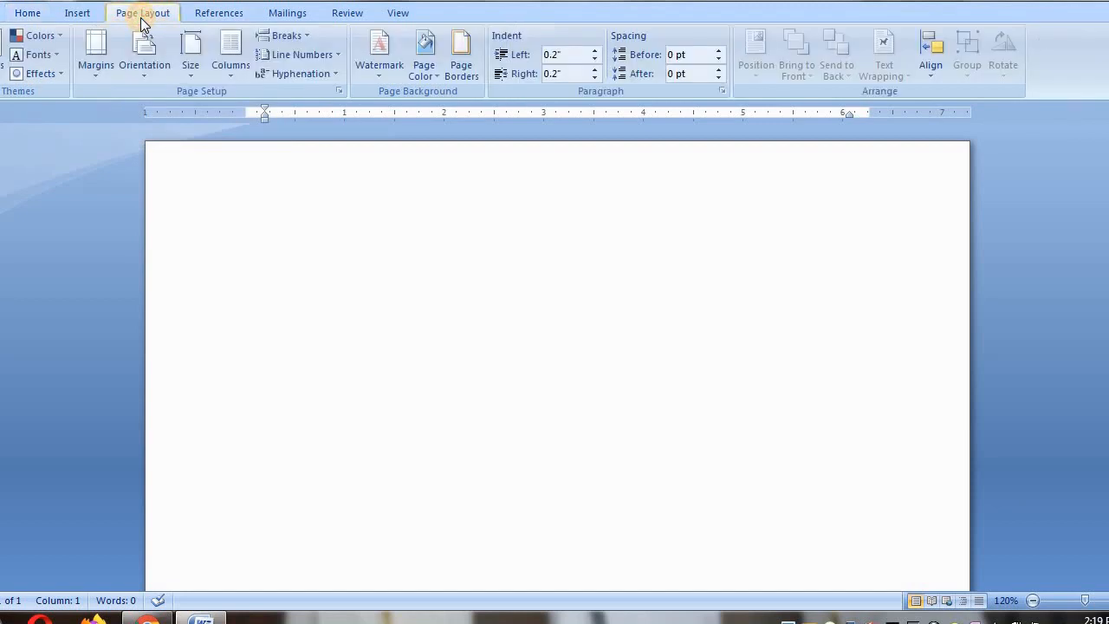
click(340, 91)
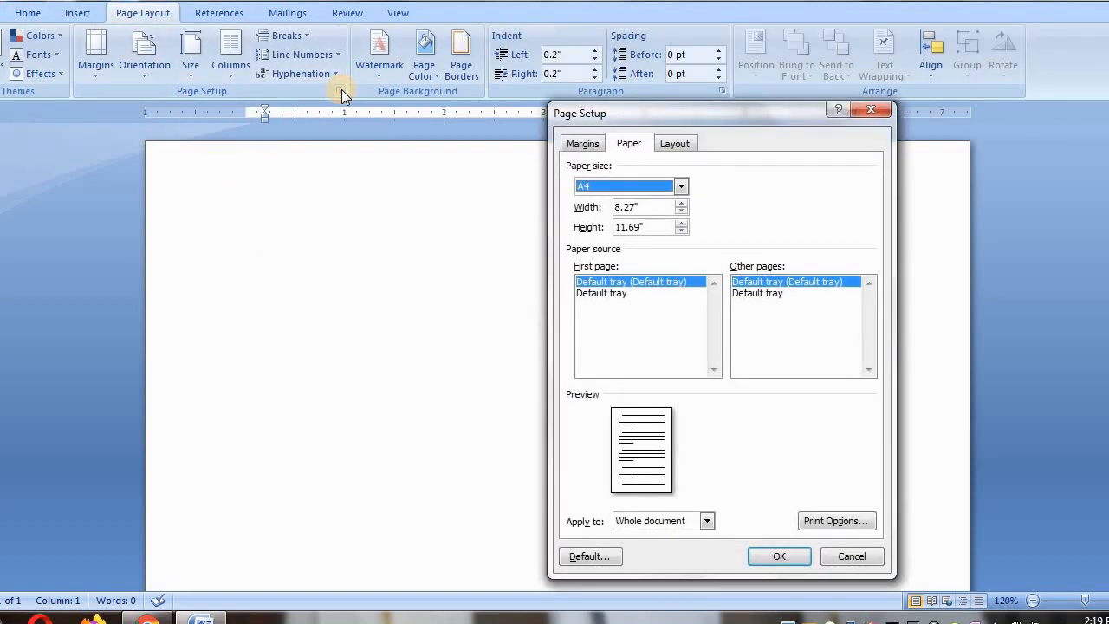
click(591, 145)
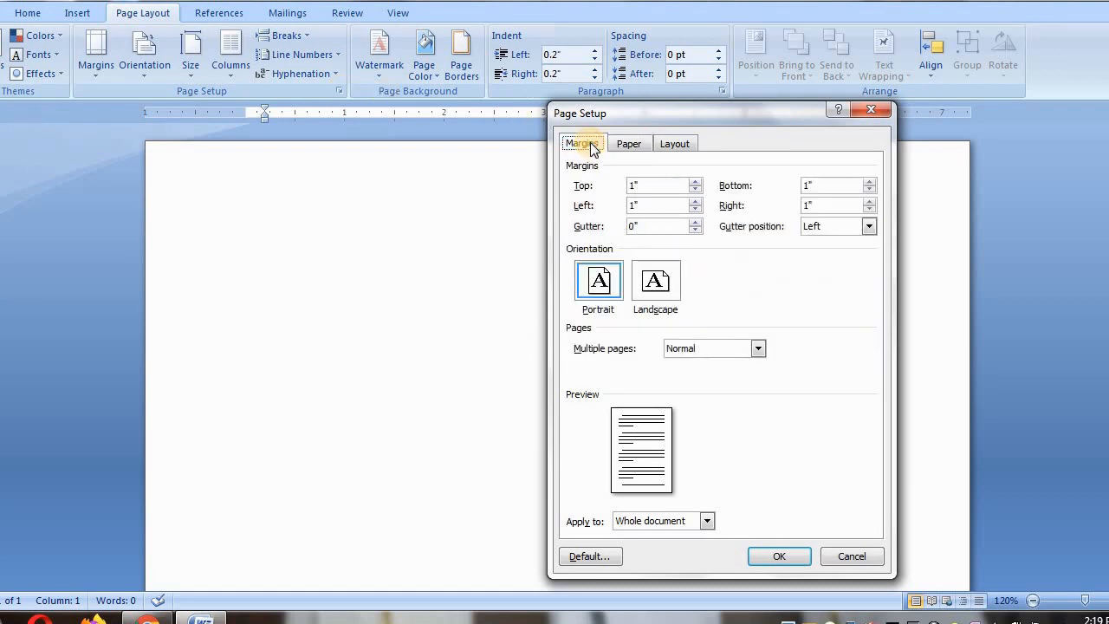
click(777, 556)
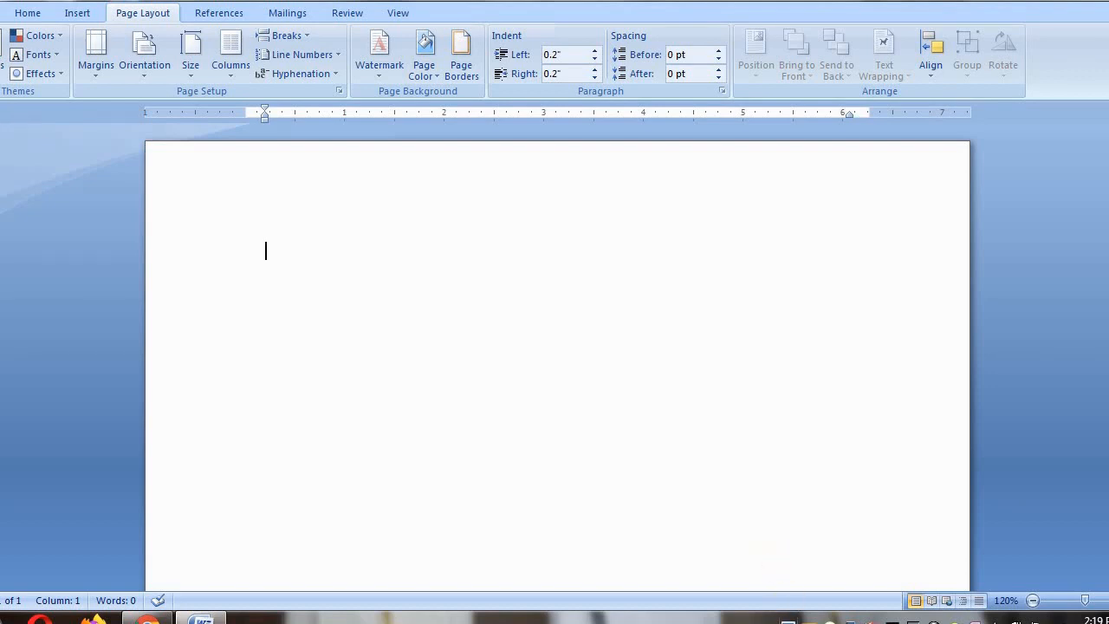
right_click(789, 618)
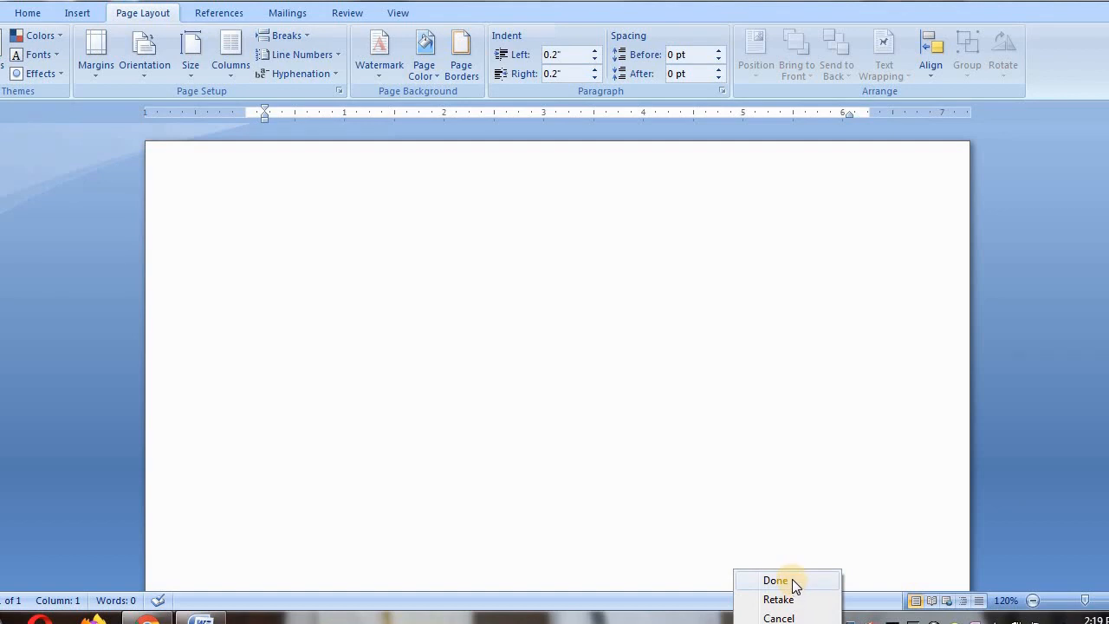
click(794, 584)
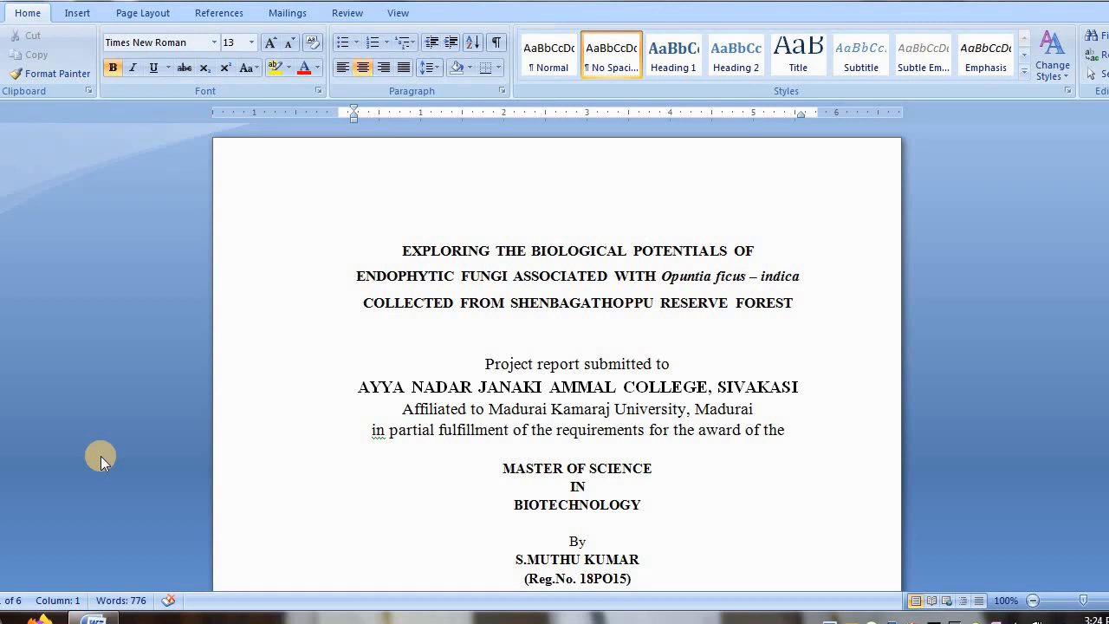
Step: Examine the project title, the submission lines and their font sizes in the upper half of the title page
click(412, 248)
key(Down)
key(Down)
key(Down)
key(Down)
key(Down)
key(Down)
key(Down)
key(Down)
key(Down)
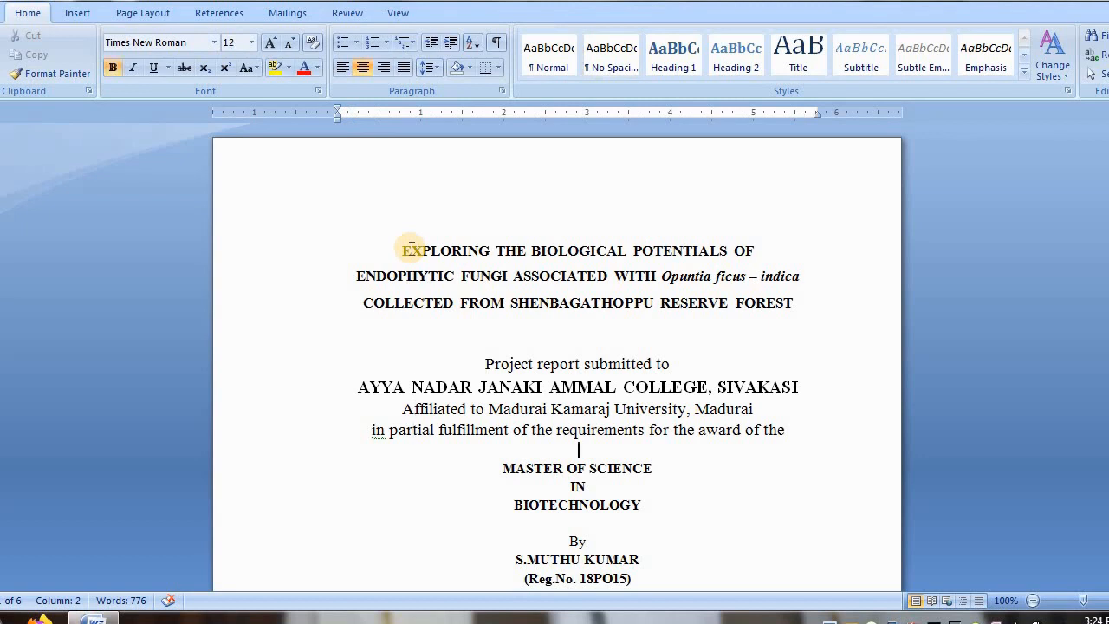
key(Up)
key(Up)
key(Up)
key(Up)
key(Up)
key(Up)
key(Up)
key(Up)
key(Up)
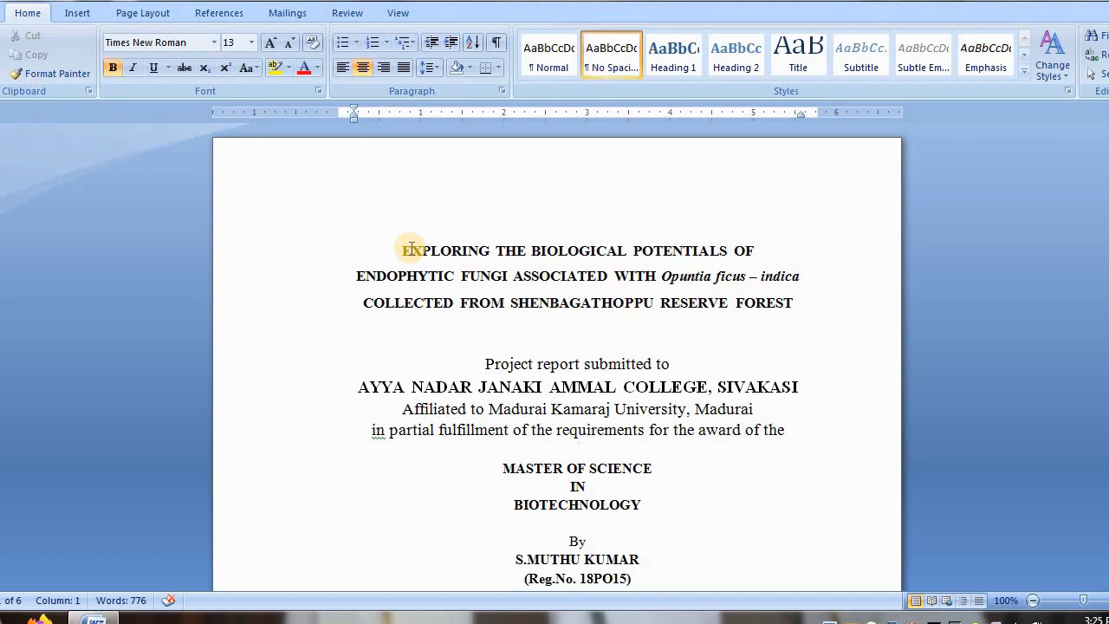
key(Down)
click(405, 253)
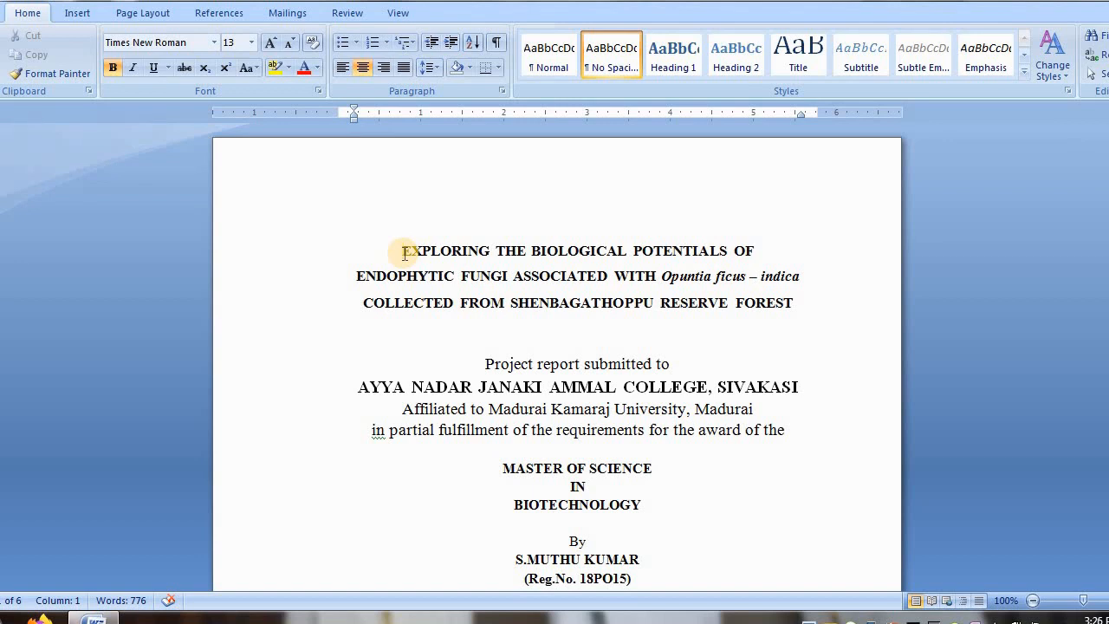
Step: Examine the title page from the project title through the college logo and department details to the submission date
key(Down)
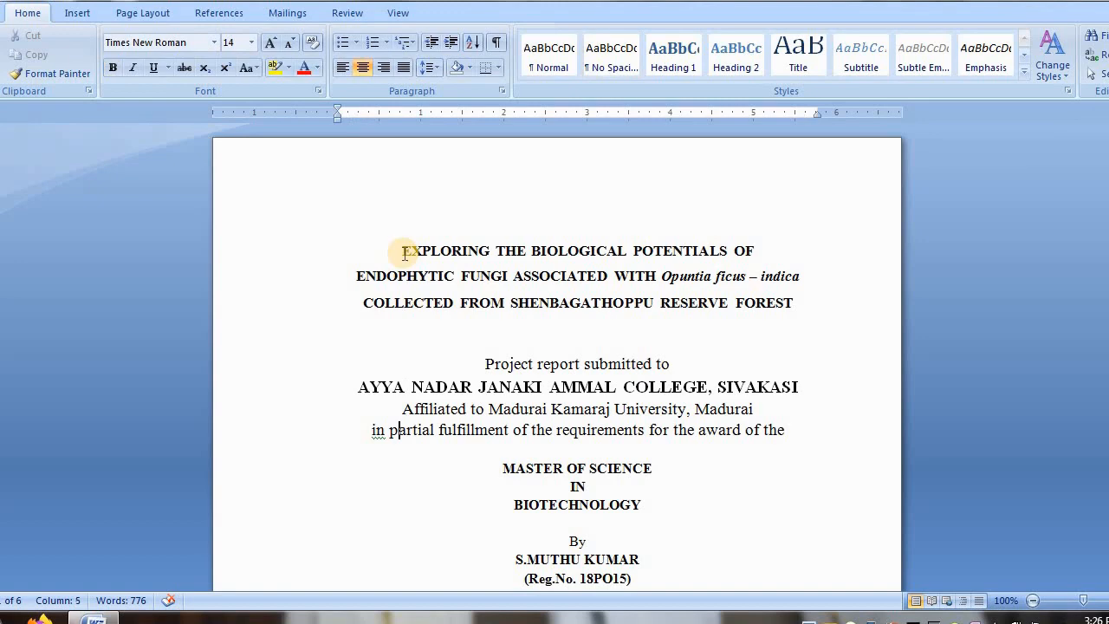
key(Down)
key(Down)
key(Down)
key(Down)
key(Down)
key(Down)
key(Down)
key(Down)
key(Down)
key(Down)
key(Down)
key(Down)
key(Down)
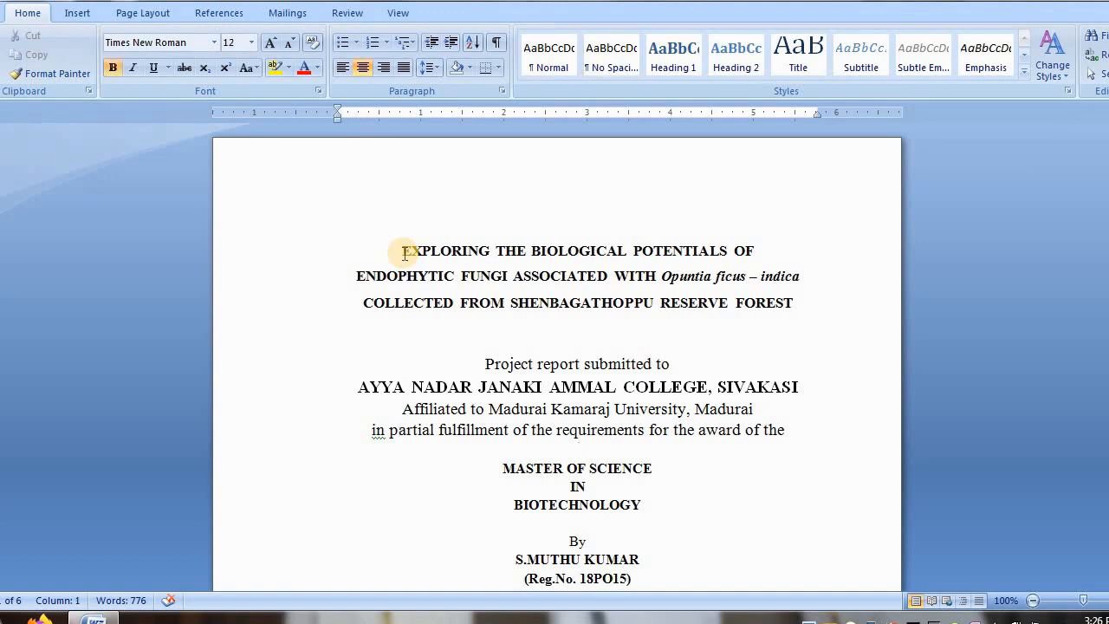
key(Down)
key(Down)
key(Down)
key(Down)
key(Down)
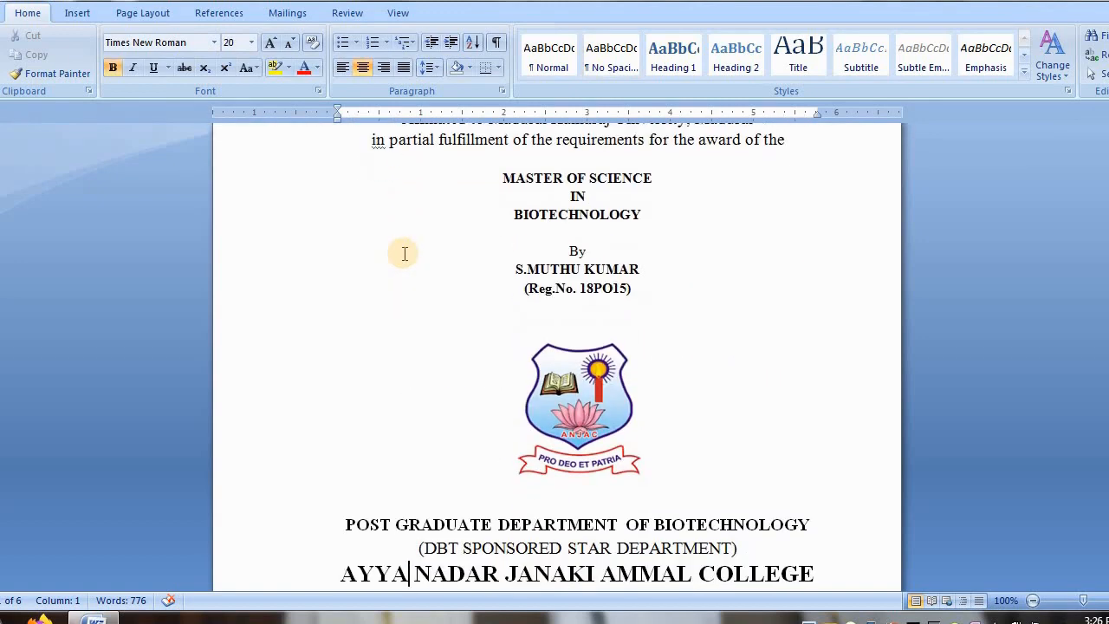
key(Down)
key(Down)
key(Down)
key(Down)
key(Down)
key(Down)
key(Down)
key(Down)
key(Down)
key(Down)
key(Down)
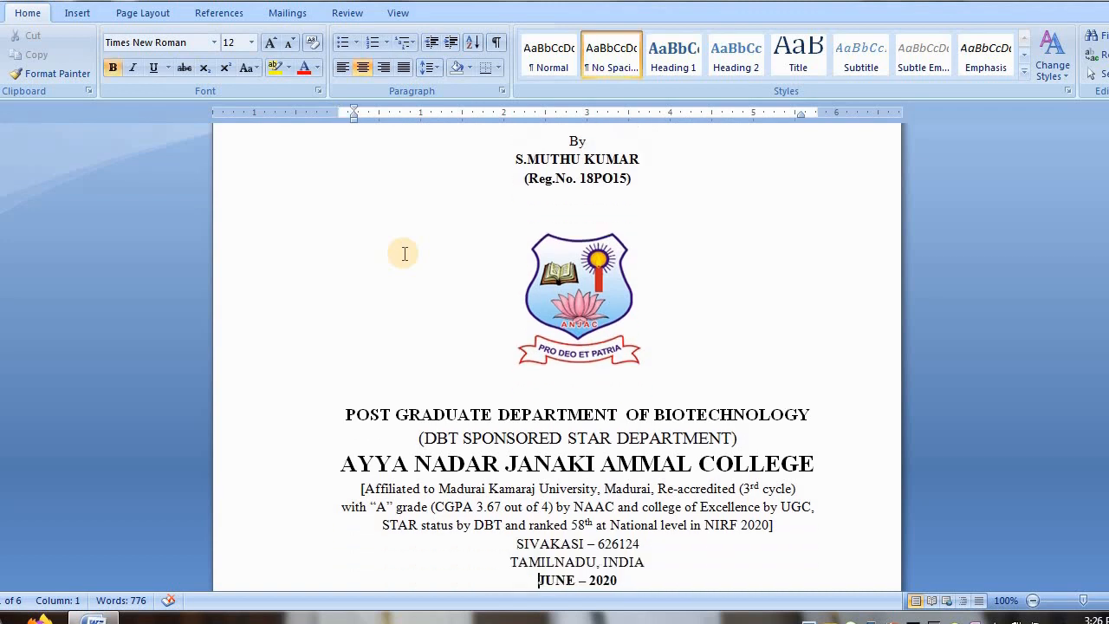
key(Down)
key(Down)
key(Down)
key(Down)
key(Down)
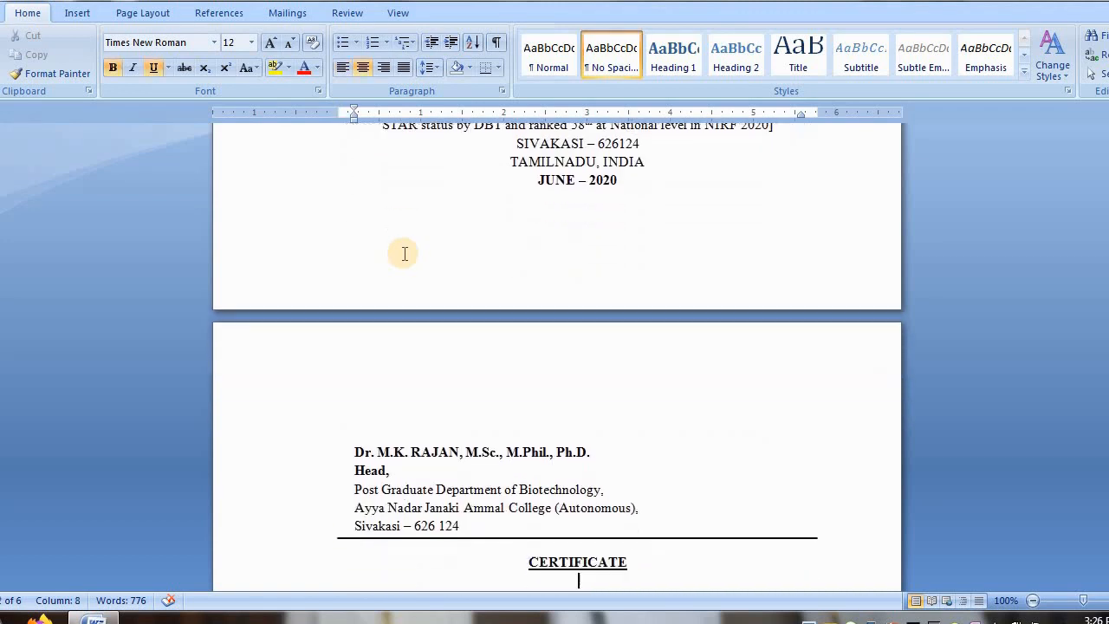
Step: Examine the department head's certificate page from its letterhead through the body text, and select its plagiarism paragraph for review
click(435, 412)
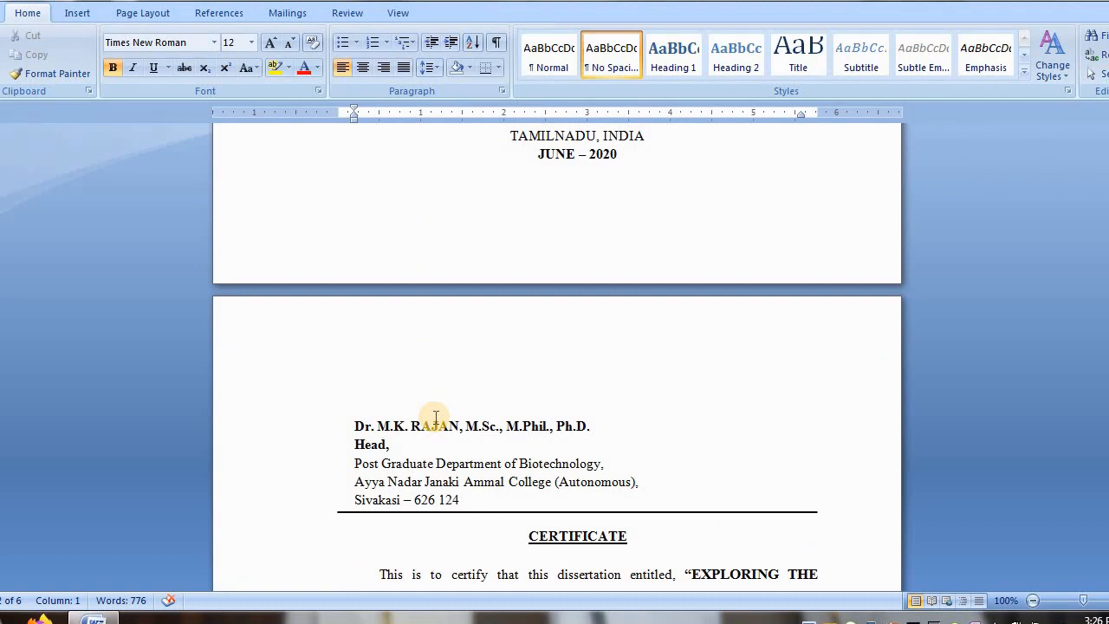
key(Down)
key(Down)
key(Down)
key(Down)
key(Down)
key(Down)
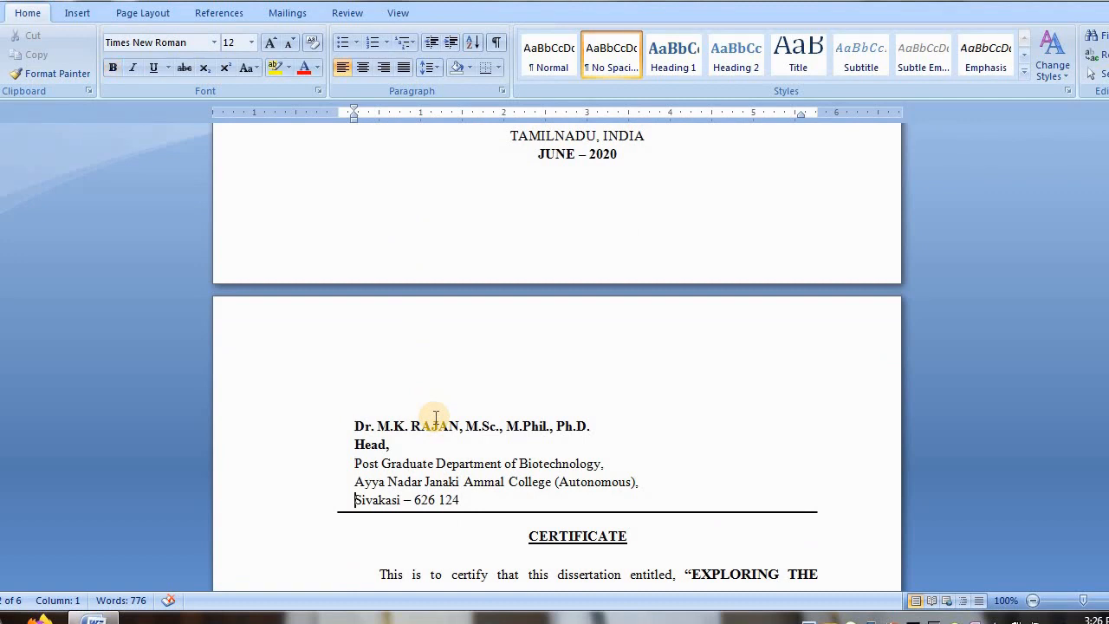
key(Down)
key(Down)
key(Down)
key(Down)
key(Down)
key(Down)
key(Down)
key(Down)
key(Down)
key(Down)
key(Down)
key(Down)
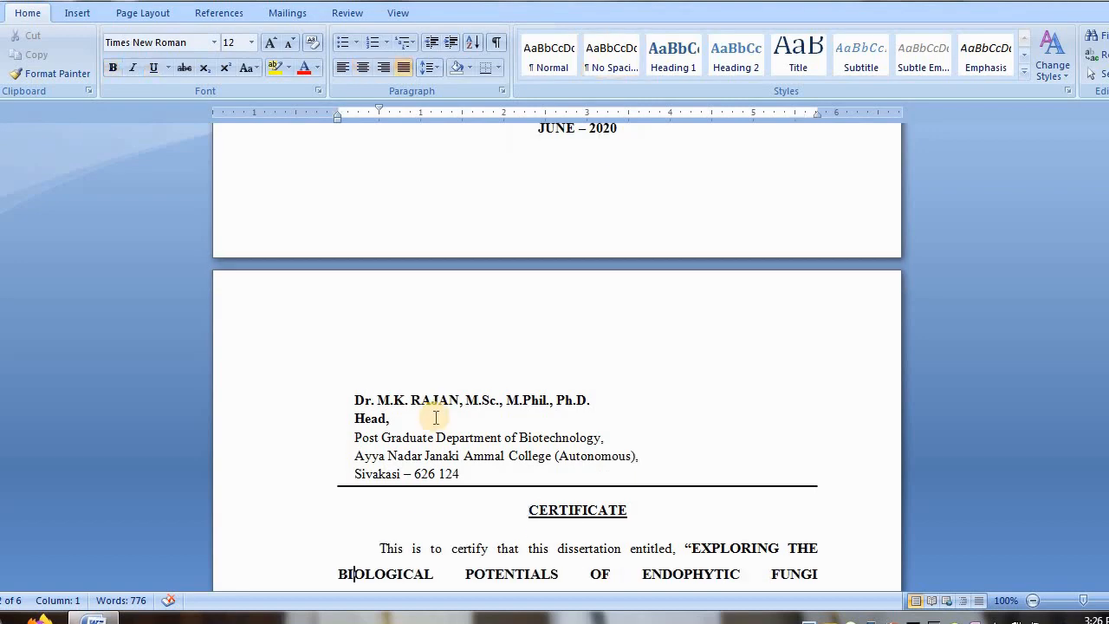
key(Down)
key(Down)
key(Down)
key(Down)
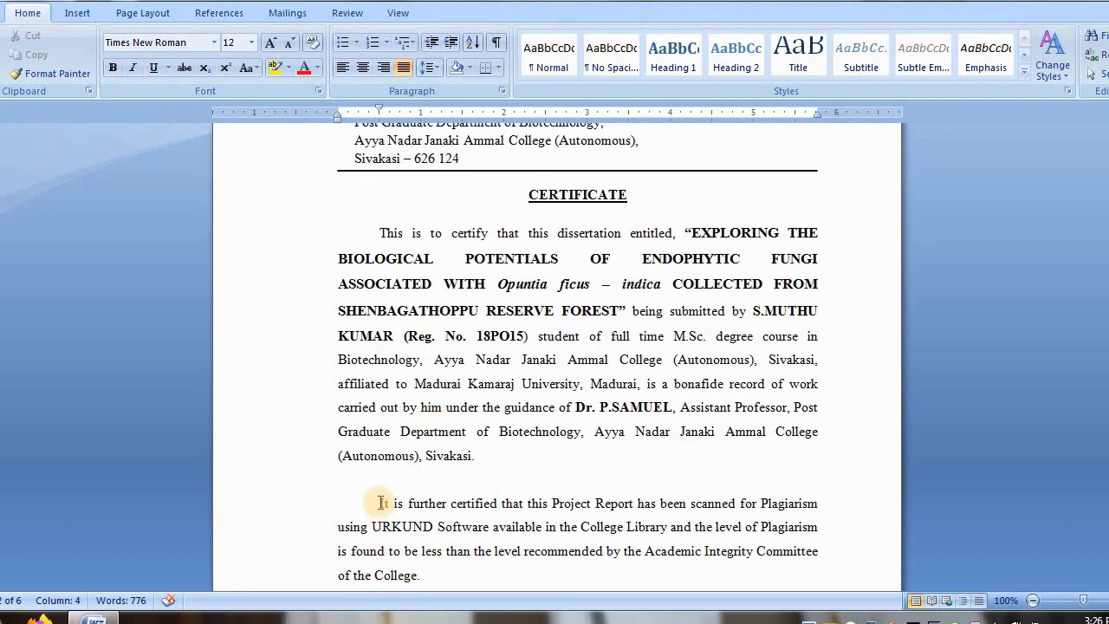
drag(380, 502, 422, 578)
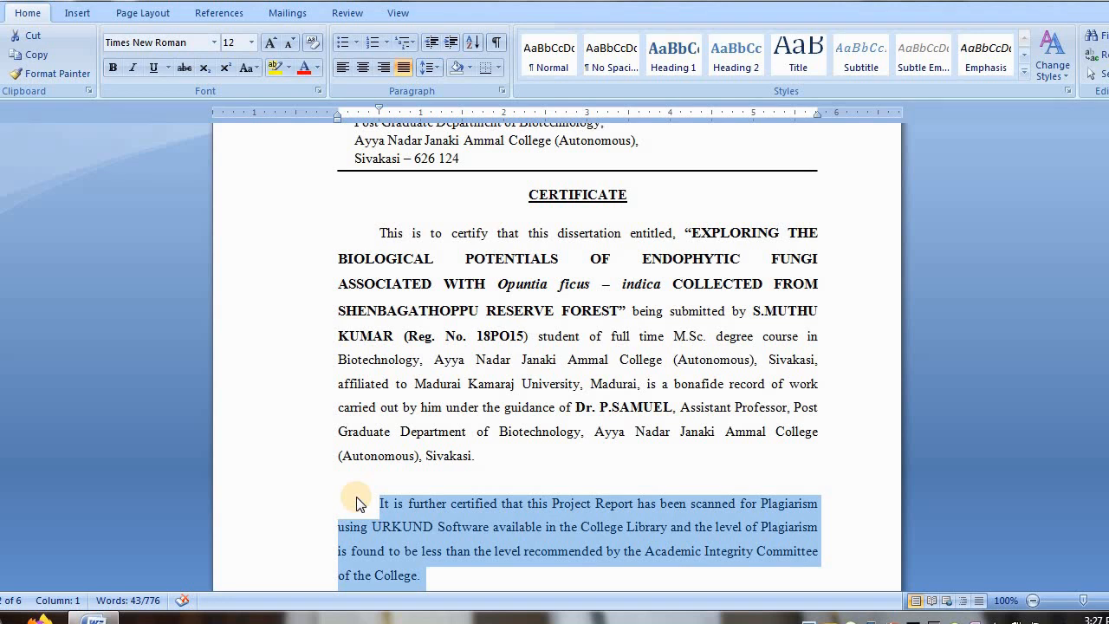
click(387, 531)
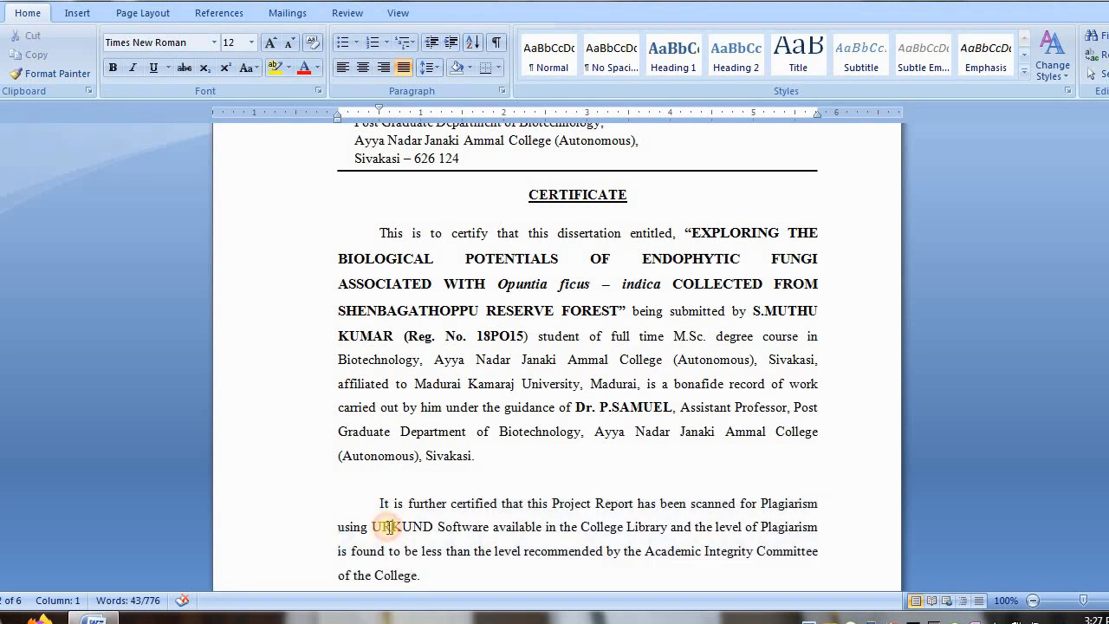
Step: Try red font colour and bold on the word URKUND in the plagiarism paragraph, and undo both changes
double_click(375, 528)
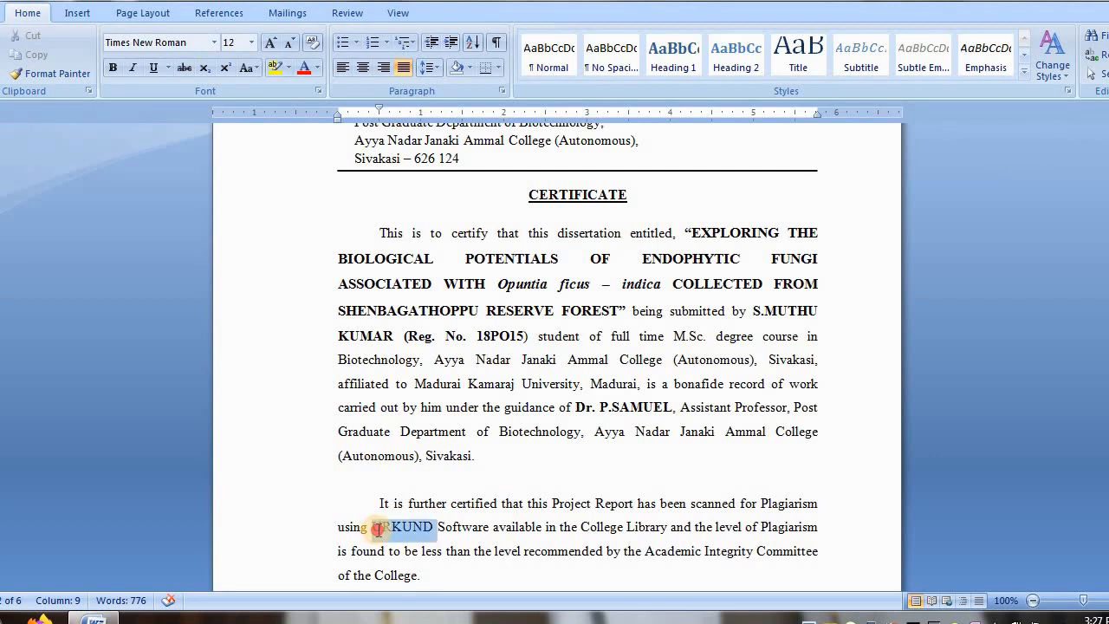
click(304, 73)
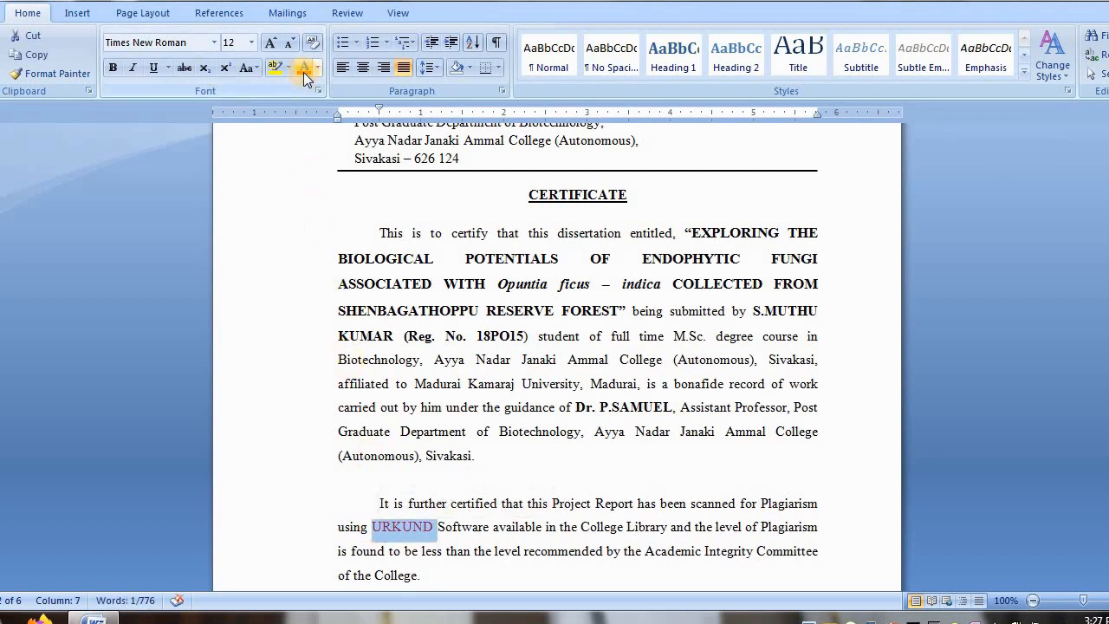
key(ctrl+b)
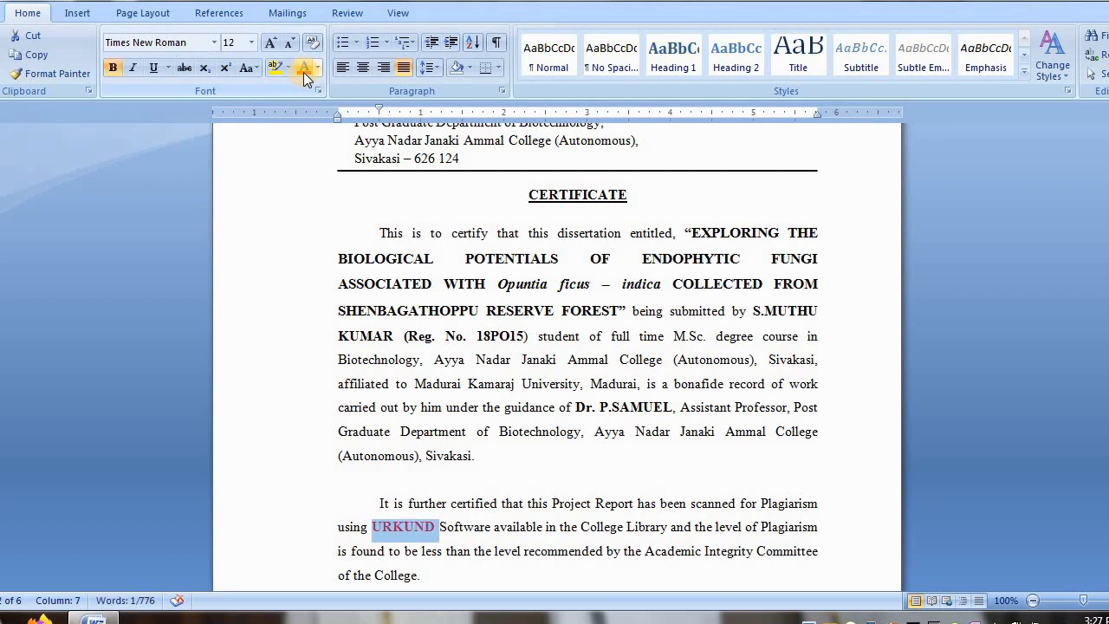
key(Right)
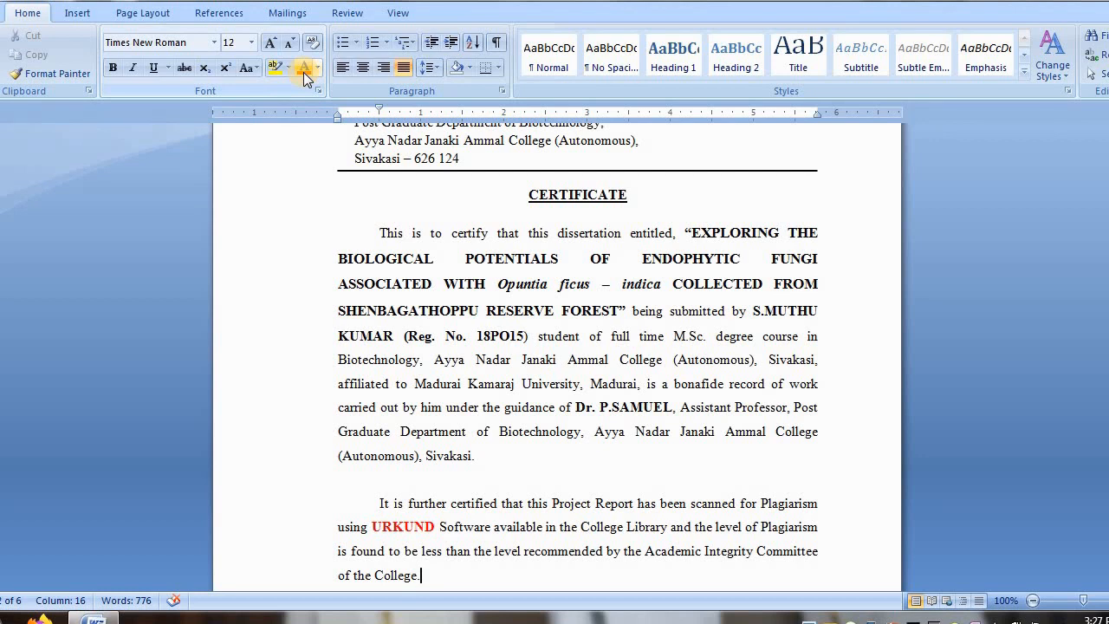
key(ctrl+z)
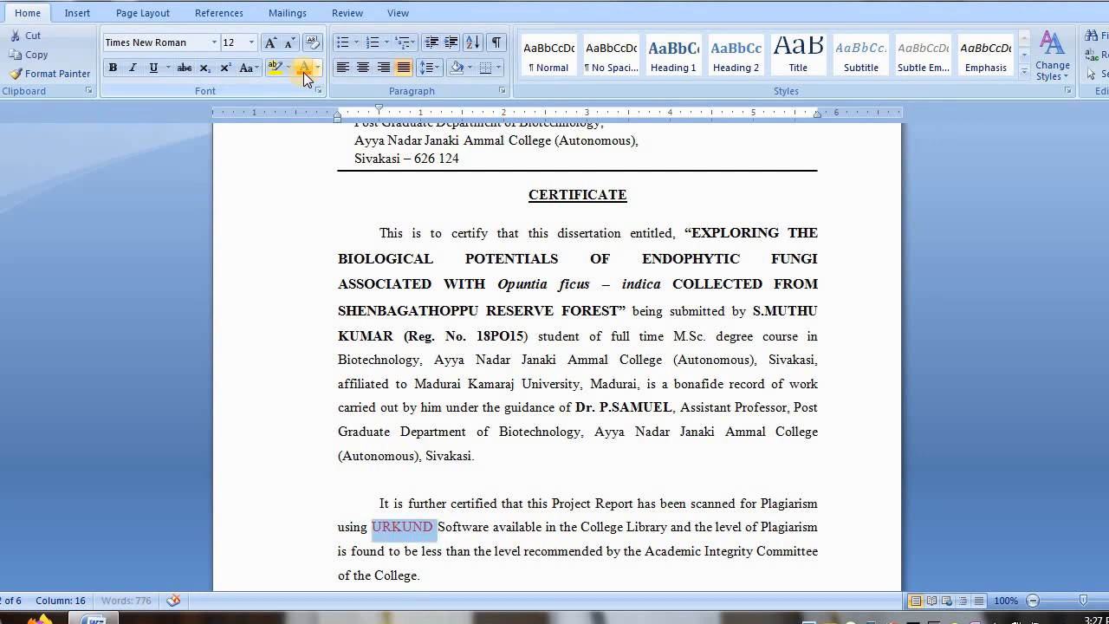
key(ctrl+z)
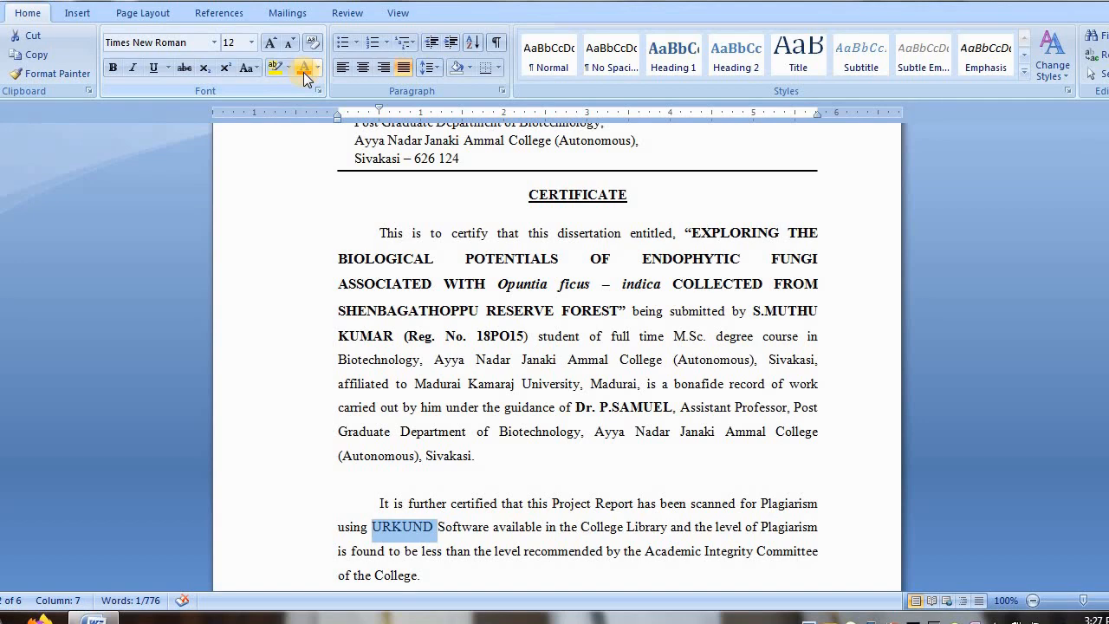
Step: Examine the place, date and signature lines that end the department head's certificate
key(Down)
key(Down)
key(Down)
key(Down)
key(Down)
key(Down)
key(Down)
key(Down)
key(Down)
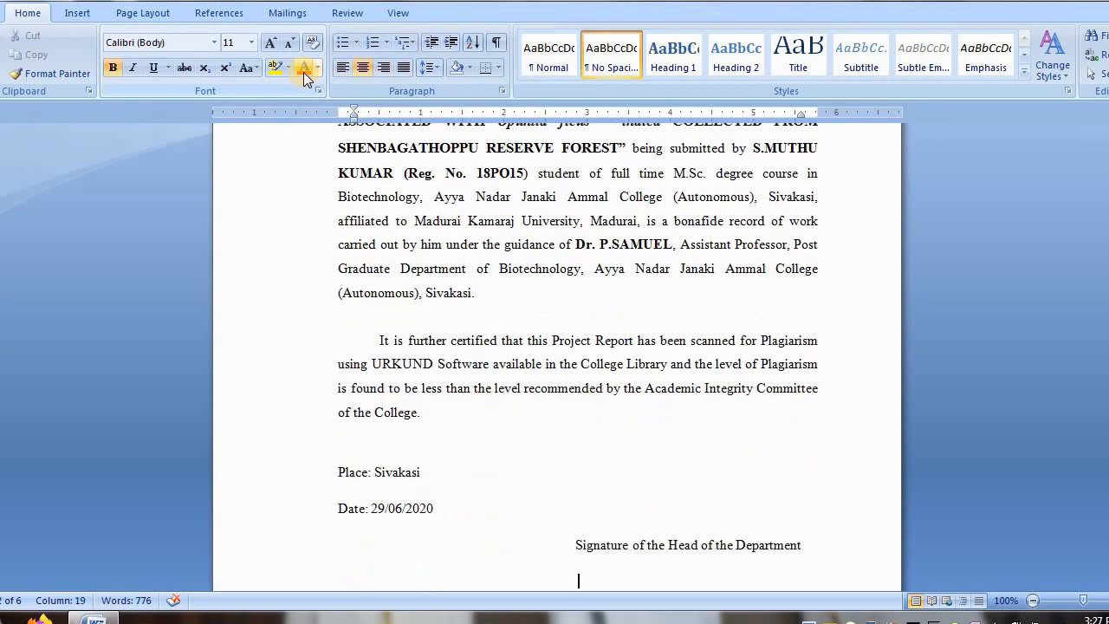
key(Down)
key(Down)
key(Down)
key(Down)
key(Down)
key(Down)
key(Down)
key(Down)
key(Down)
key(Down)
key(Down)
key(Down)
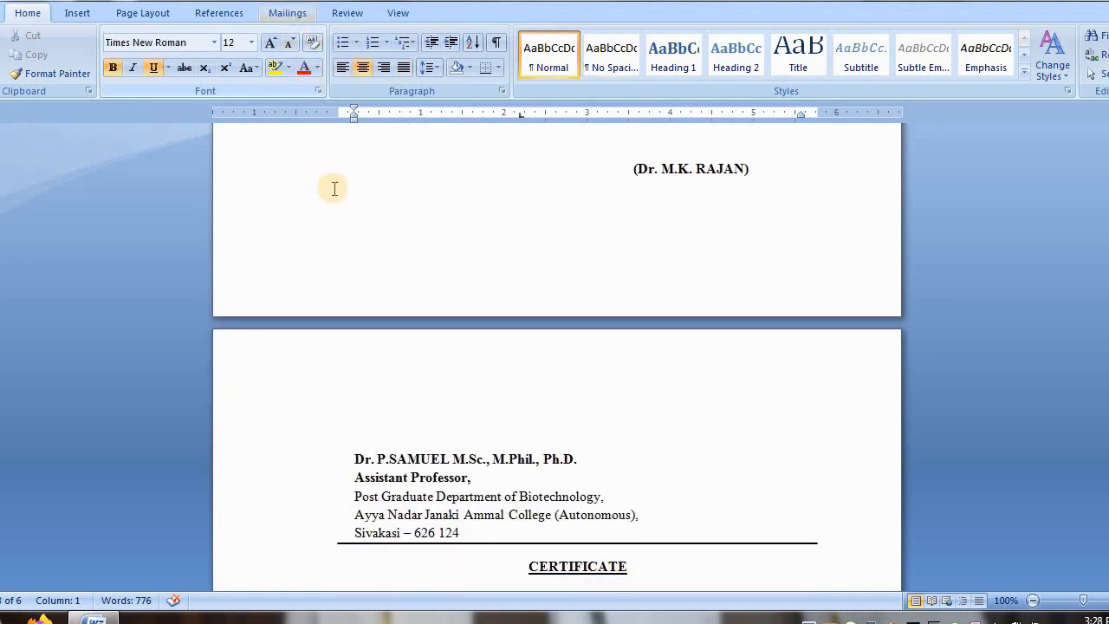
Step: Examine the assistant professor's certificate page from its letterhead to the end of the body text
key(Up)
key(Up)
key(Up)
key(Up)
key(Up)
key(Up)
key(Up)
key(Up)
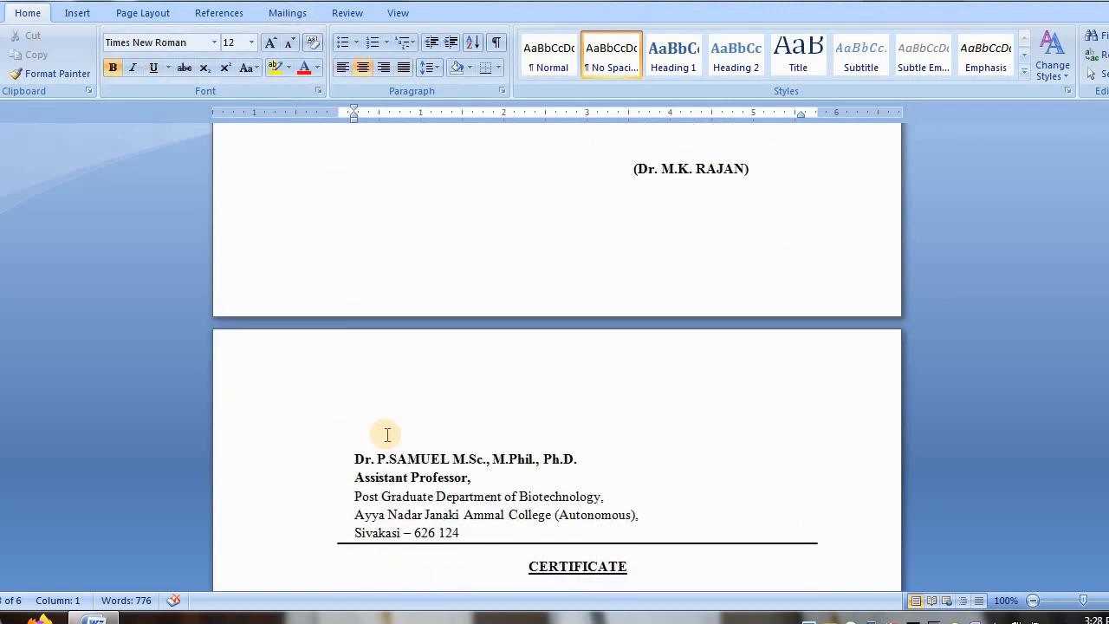
key(Down)
key(Down)
key(Down)
key(Down)
key(Down)
key(Down)
key(Down)
key(Down)
key(Down)
key(Down)
key(Down)
key(Down)
key(Down)
key(Down)
key(Down)
key(Down)
key(Down)
key(Down)
key(Down)
key(Down)
key(Down)
key(Down)
key(Down)
key(Down)
key(Down)
key(Down)
key(Down)
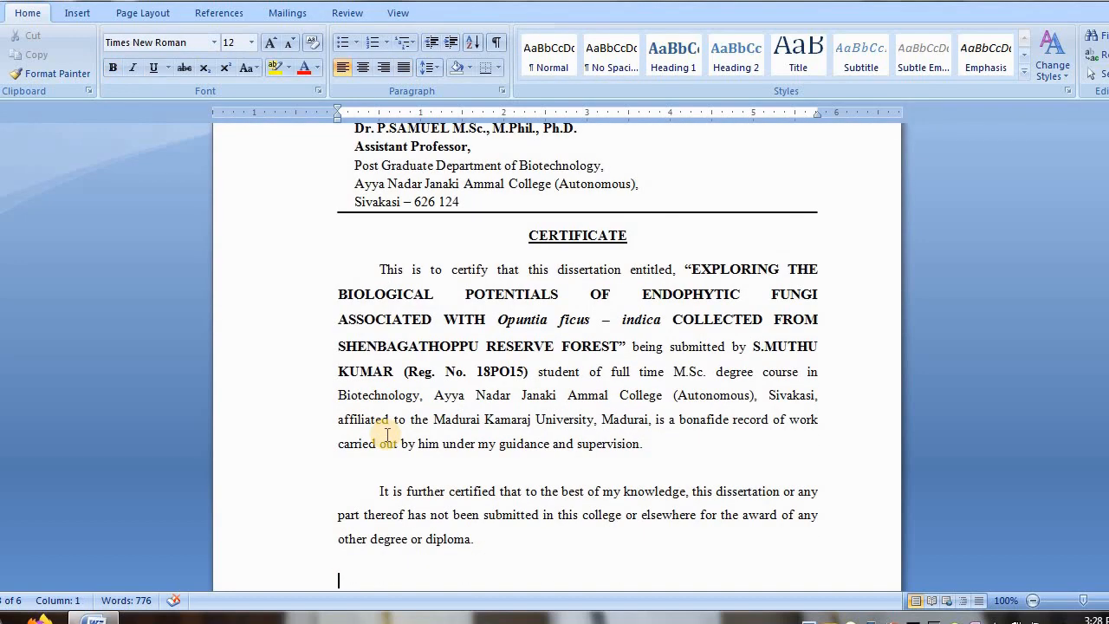
Step: Check the end of the assistant professor's certificate and the start of the student's Declaration page
key(Down)
key(Down)
key(Down)
key(Down)
key(Down)
key(Down)
key(Down)
key(Down)
key(Down)
key(Down)
key(Down)
key(Down)
key(Down)
key(Down)
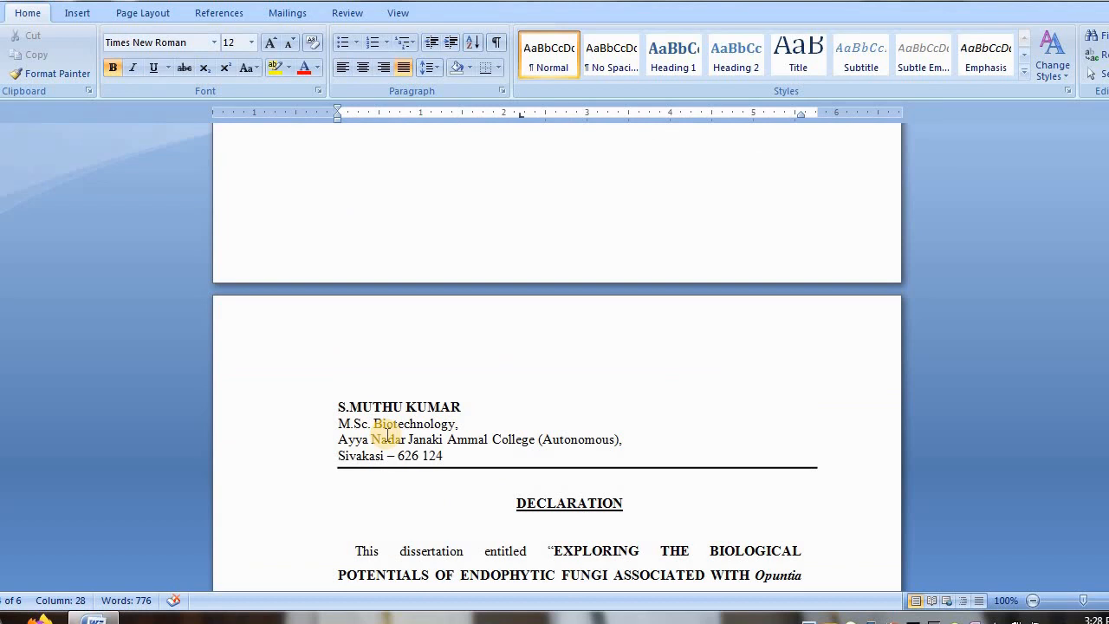
Step: Examine the Declaration's body text and its place, date and candidate signature lines
key(Down)
key(Down)
key(Down)
key(Down)
key(Down)
key(Down)
key(Down)
key(Down)
key(Down)
key(Down)
key(Down)
key(Down)
key(Down)
key(Down)
key(Down)
key(Down)
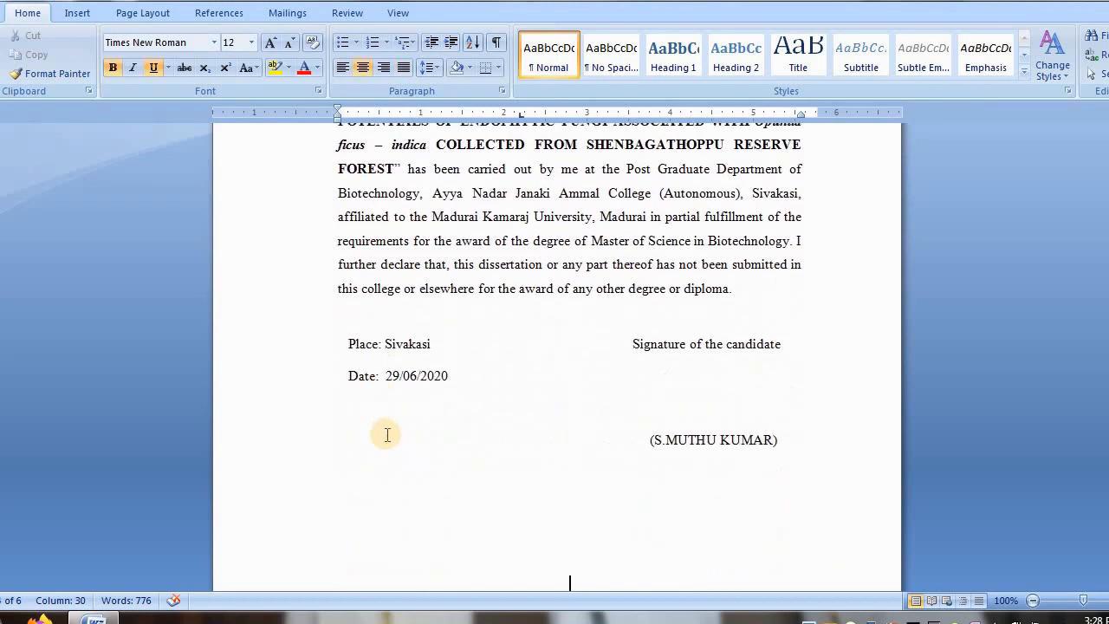
Step: Examine the Acknowledgement page from its heading through the paragraphs thanking the management, principal, department head and project guide
key(Down)
key(Down)
key(Down)
key(Down)
key(Down)
key(Down)
key(Down)
key(Down)
key(Down)
key(Down)
key(Down)
key(Down)
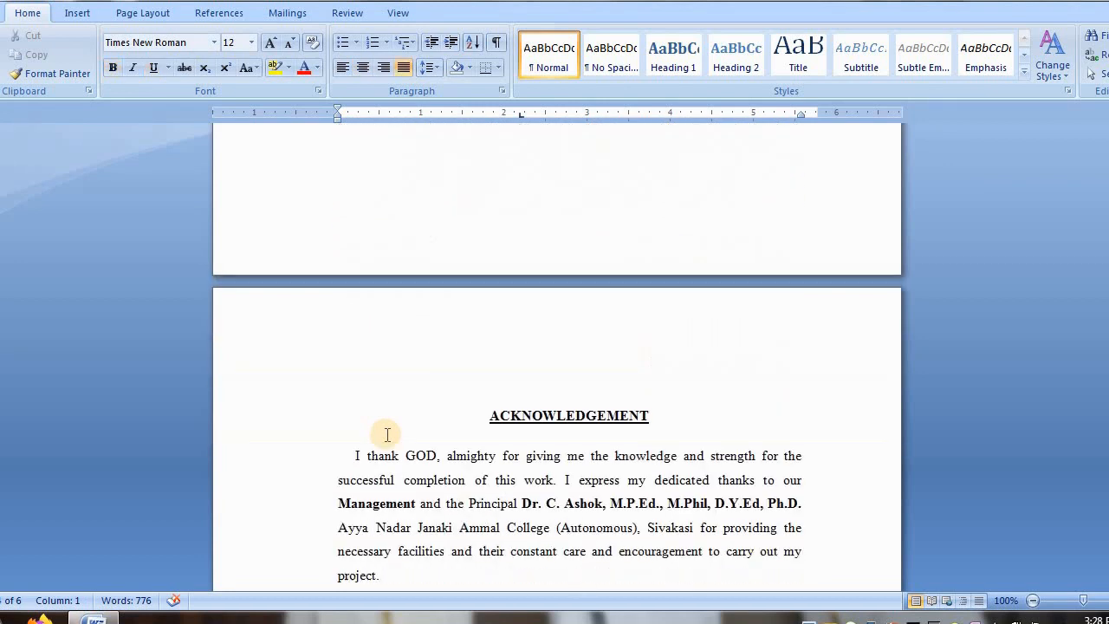
key(Down)
key(Down)
key(Down)
key(Down)
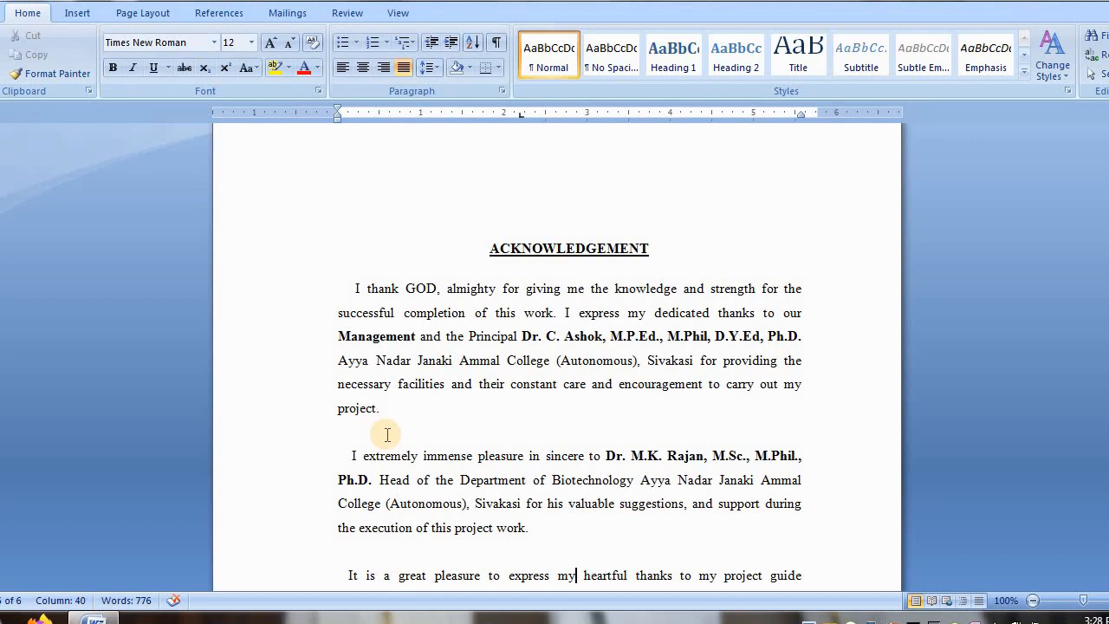
scroll(388, 434, down, 3)
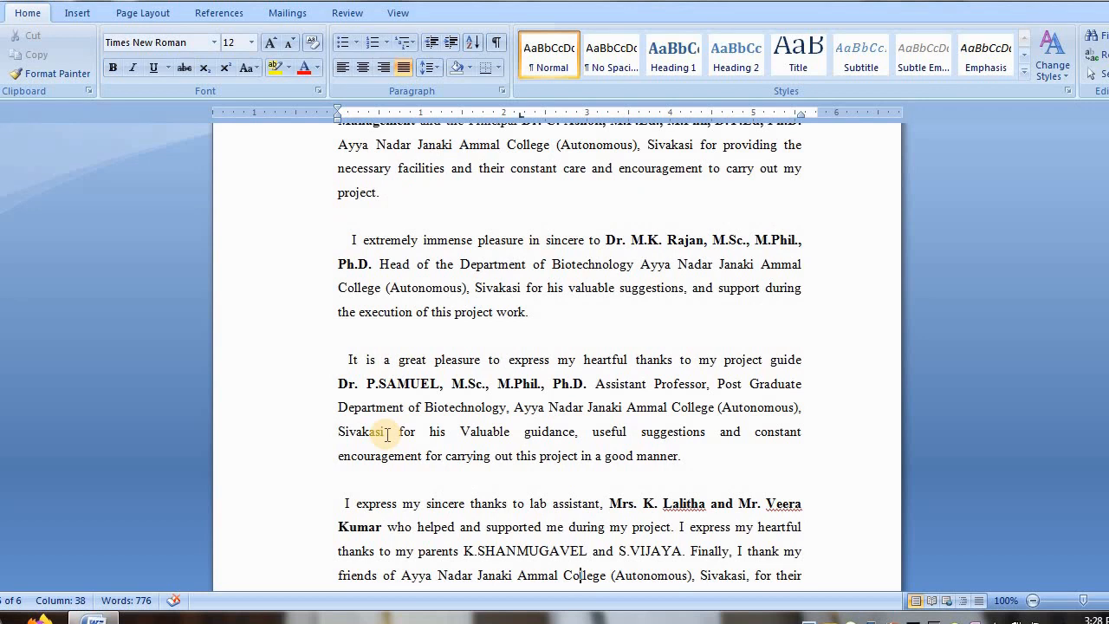
Step: Check the closing Acknowledgement paragraph thanking the lab assistants, parents and friends
key(Down)
key(Down)
key(Down)
key(Down)
key(Down)
key(Down)
key(Down)
key(Down)
key(Down)
key(Down)
key(Down)
key(Down)
key(Down)
key(Down)
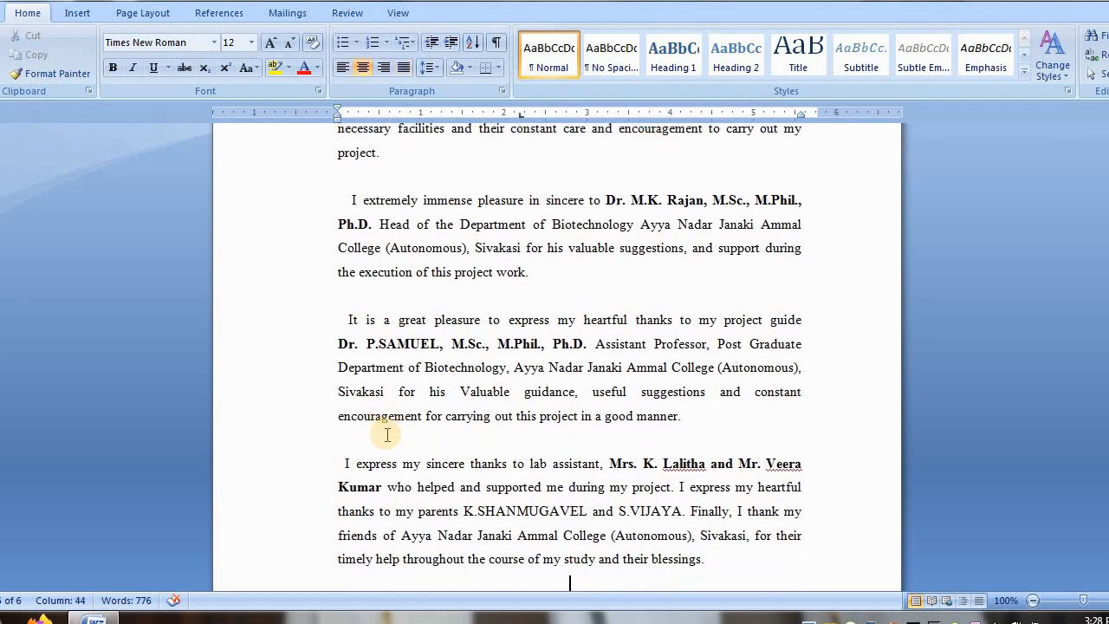
Step: Examine the Contents page and its table of serial numbers, topics and page numbers down to the References row
key(Down)
key(Down)
key(Down)
key(Down)
key(Down)
key(Down)
key(Down)
key(Down)
key(Down)
key(Down)
key(Down)
key(Down)
key(Down)
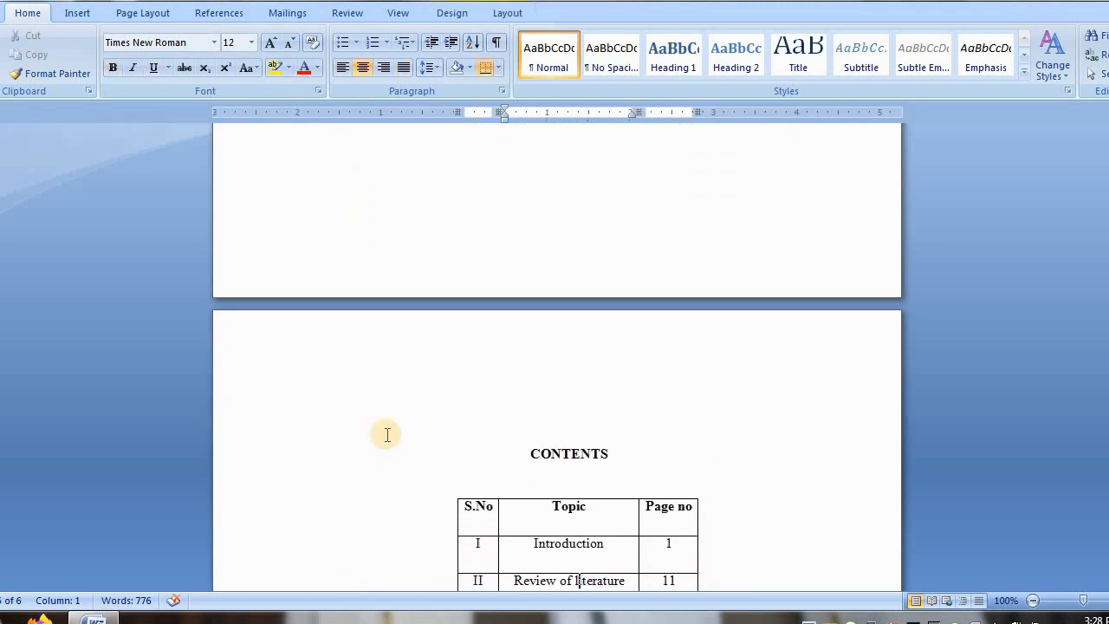
key(End)
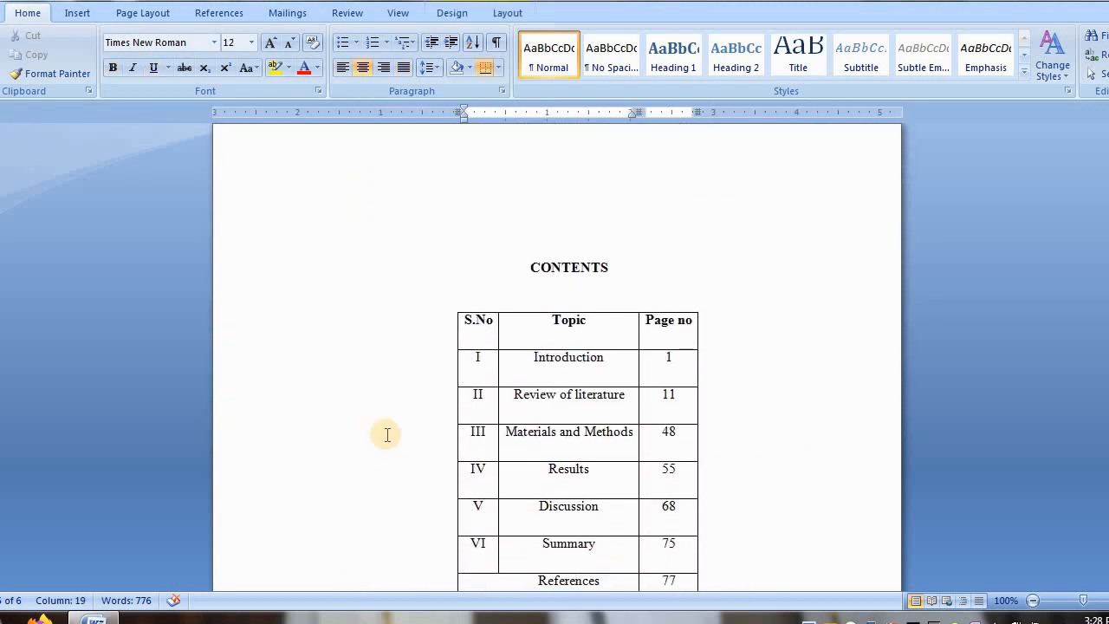
key(Down)
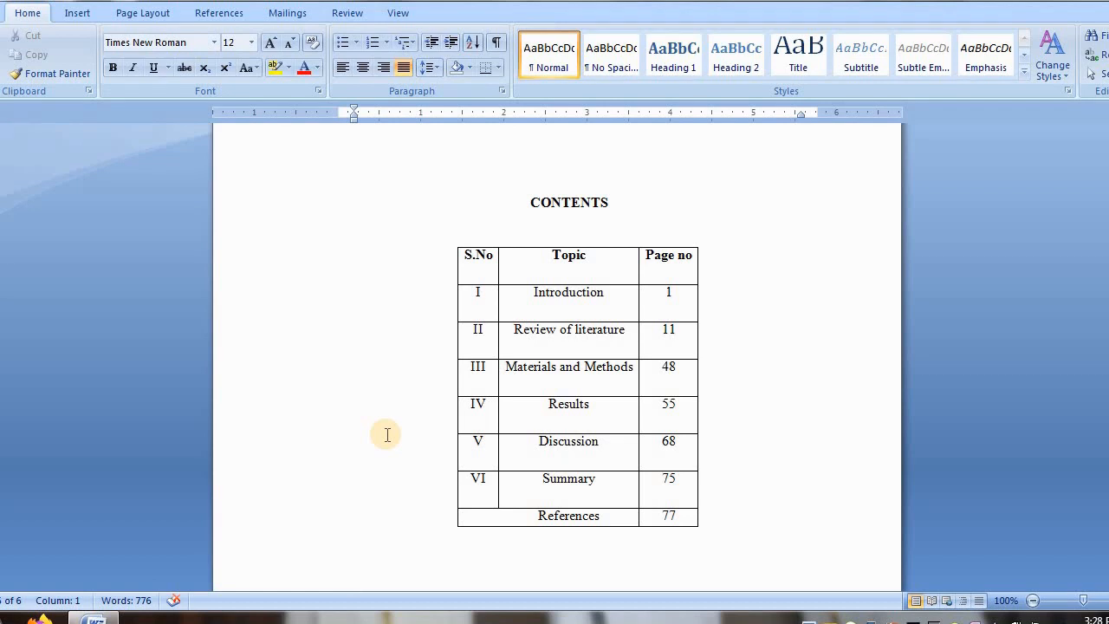
Step: Return to the start of the document and review the title page's project title and submission lines
key(ctrl+Home)
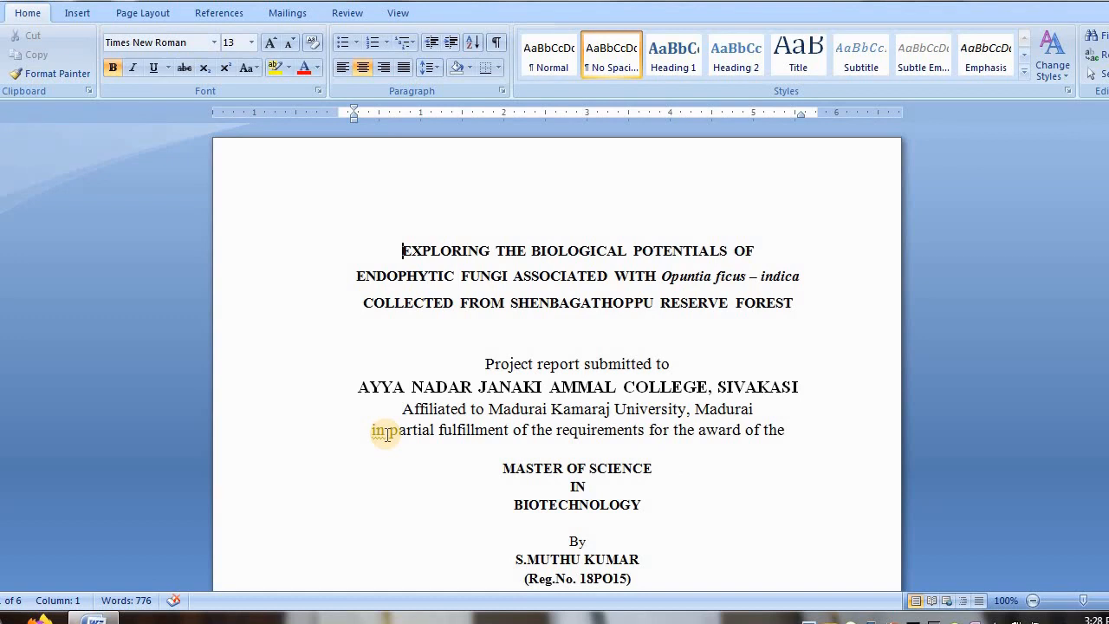
key(Down)
key(Down)
key(Down)
key(Down)
key(Down)
key(Down)
key(Down)
key(Down)
key(Down)
key(Down)
key(Down)
key(Down)
key(Down)
key(Down)
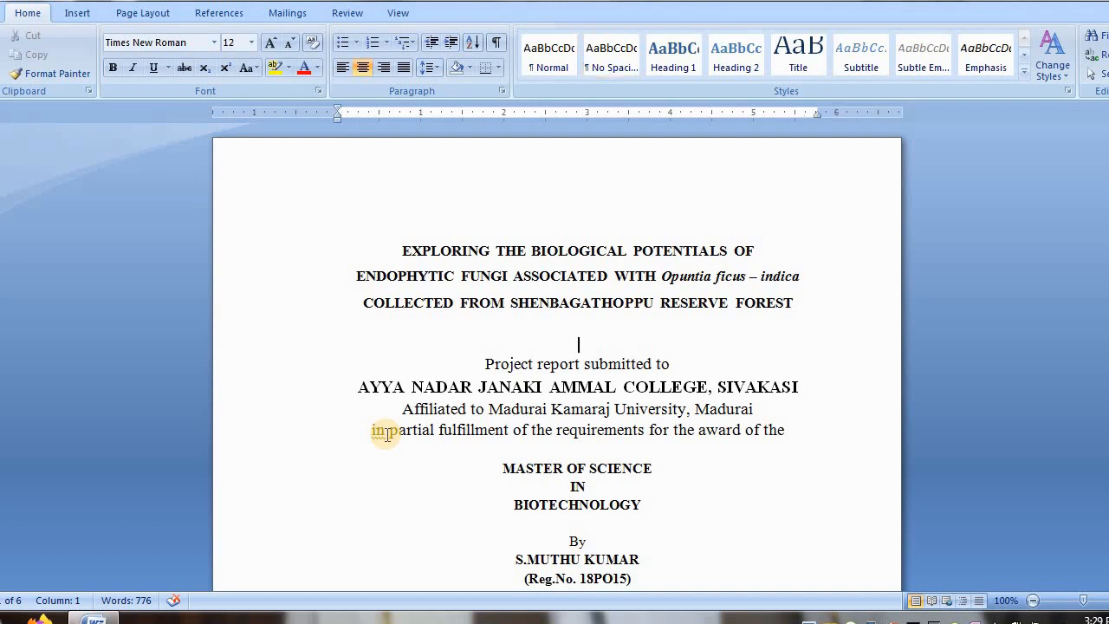
Step: Review the college details and date ending the title page, and the department head's certificate letterhead and first paragraph
key(Down)
key(Down)
key(Down)
key(Down)
key(Down)
key(Down)
key(Down)
key(Down)
key(Down)
key(Down)
key(Down)
key(Down)
key(Down)
key(Down)
key(Down)
key(Down)
key(Down)
key(Down)
key(Down)
key(Down)
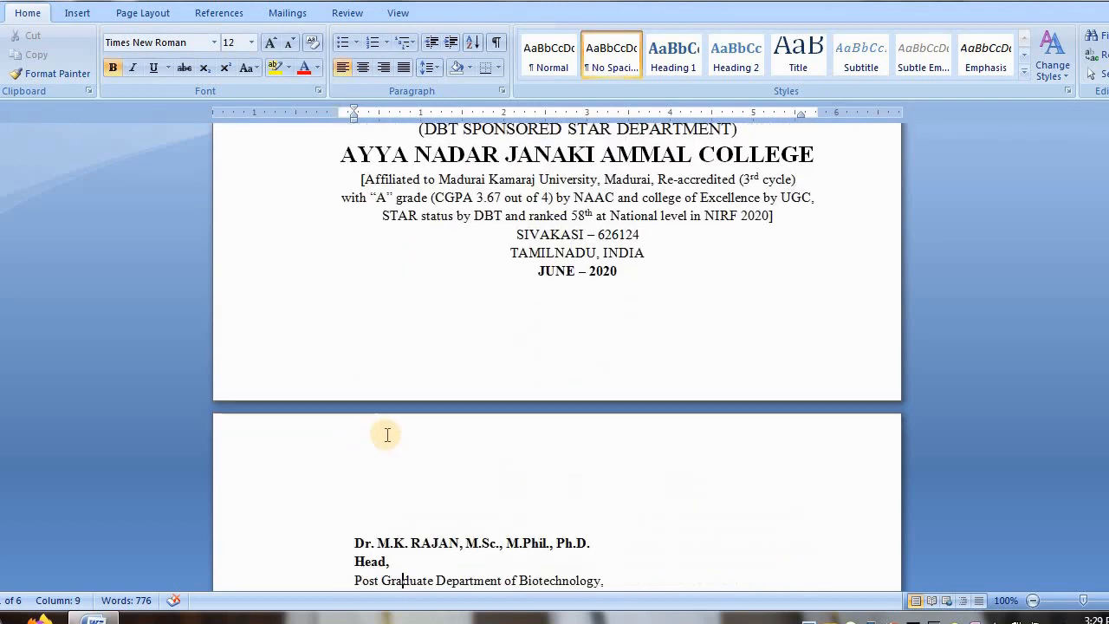
key(Down)
key(Down)
key(Down)
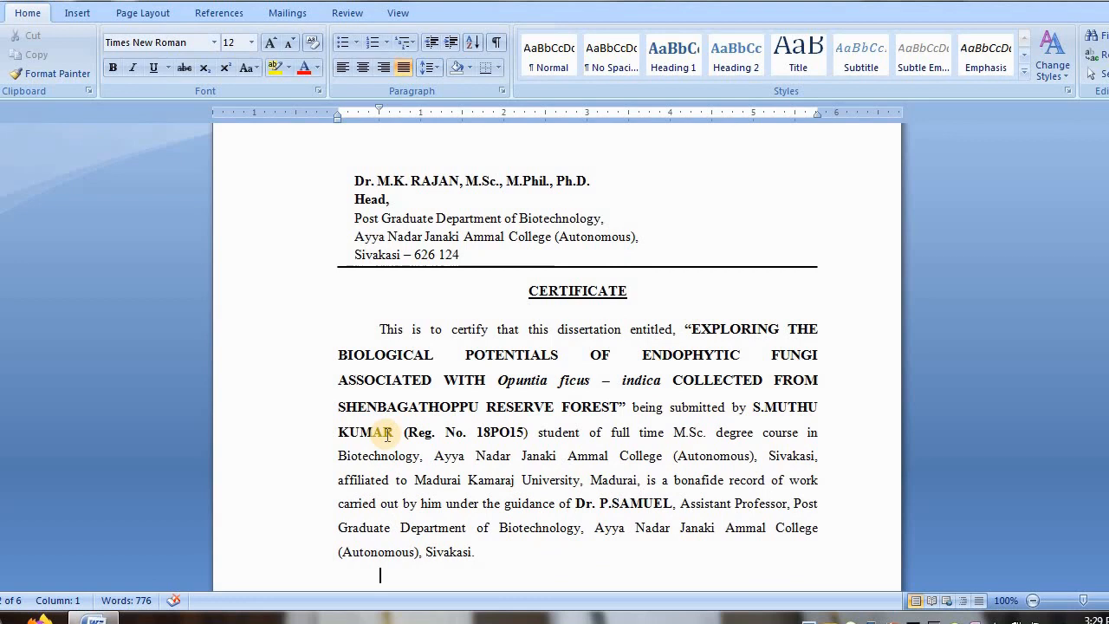
Step: Review the plagiarism paragraph of the department head's certificate
key(Down)
key(Down)
key(Down)
key(Down)
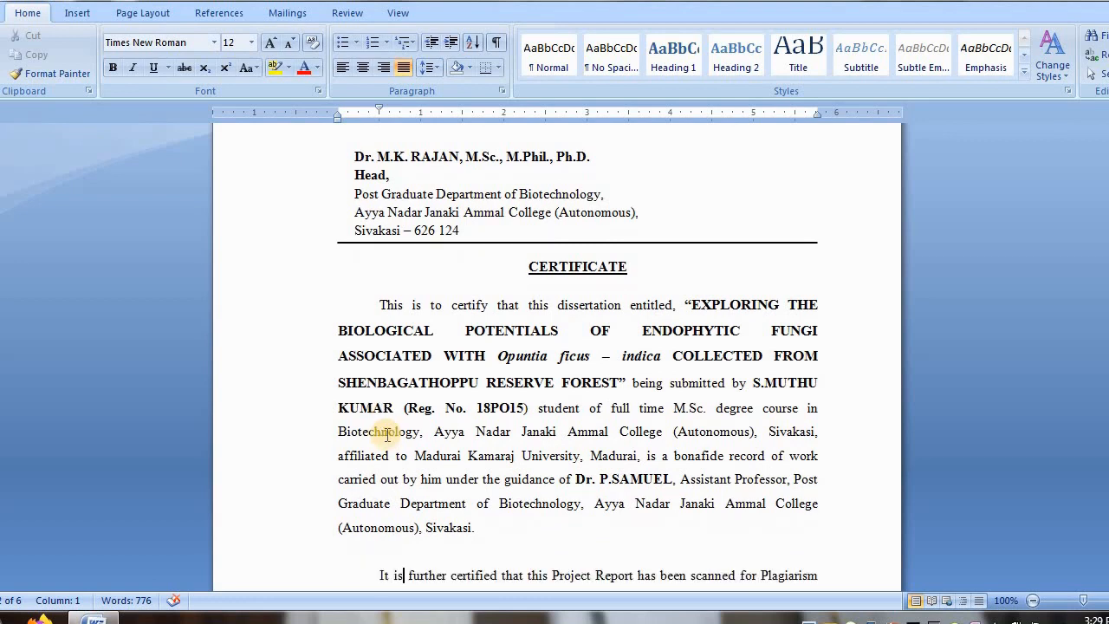
key(Down)
key(Down)
key(Down)
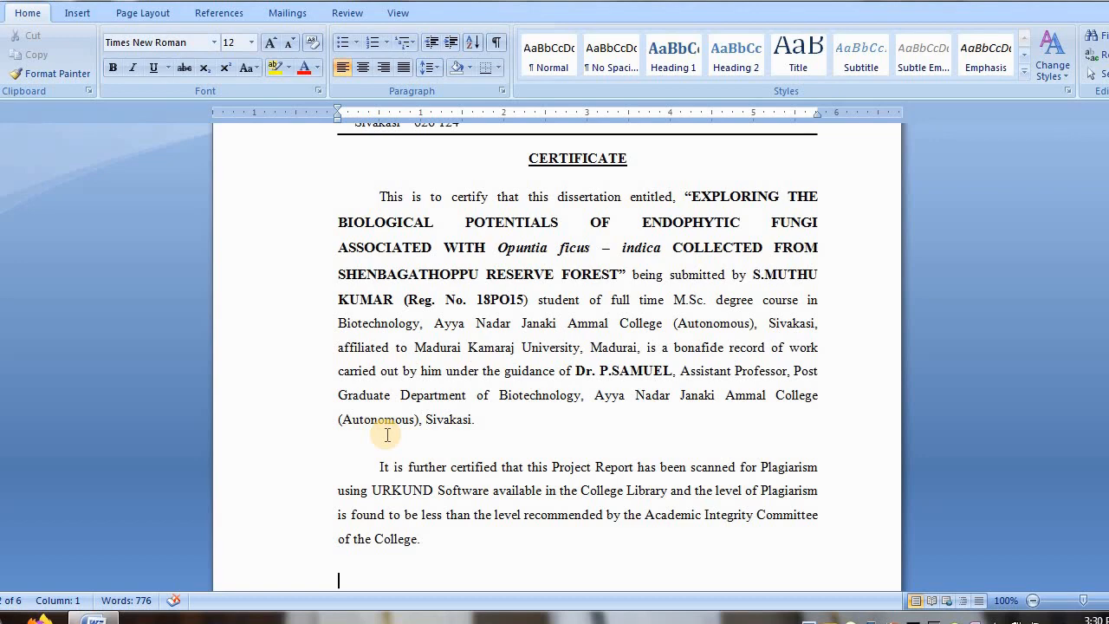
Step: Review the place, date and signature lines of the department head's certificate again
key(Down)
key(Down)
key(Down)
key(Down)
key(Down)
key(Down)
key(Down)
key(Down)
key(Down)
key(Down)
key(Down)
key(Down)
key(Down)
key(Down)
key(Down)
key(Down)
key(Down)
key(Down)
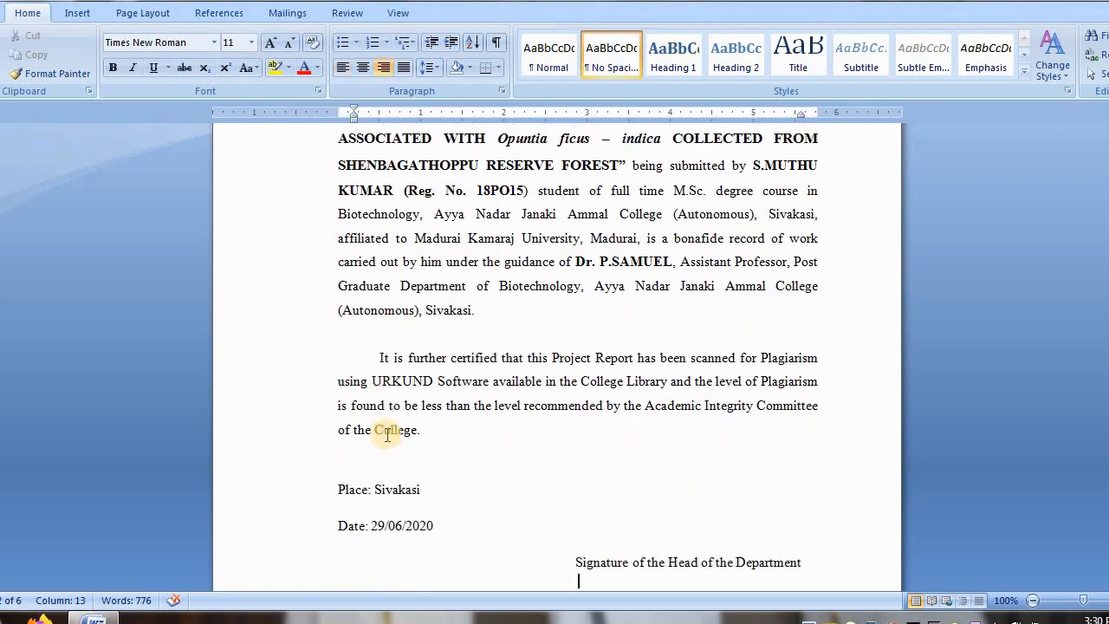
Step: Review the assistant professor's certificate from its letterhead to the paragraph about no other degree or diploma
key(Down)
key(Down)
key(Down)
key(Down)
key(Down)
key(Down)
key(Down)
key(Down)
key(Down)
key(Down)
key(Down)
key(Down)
key(Down)
key(Down)
key(Down)
key(Down)
key(Down)
key(Down)
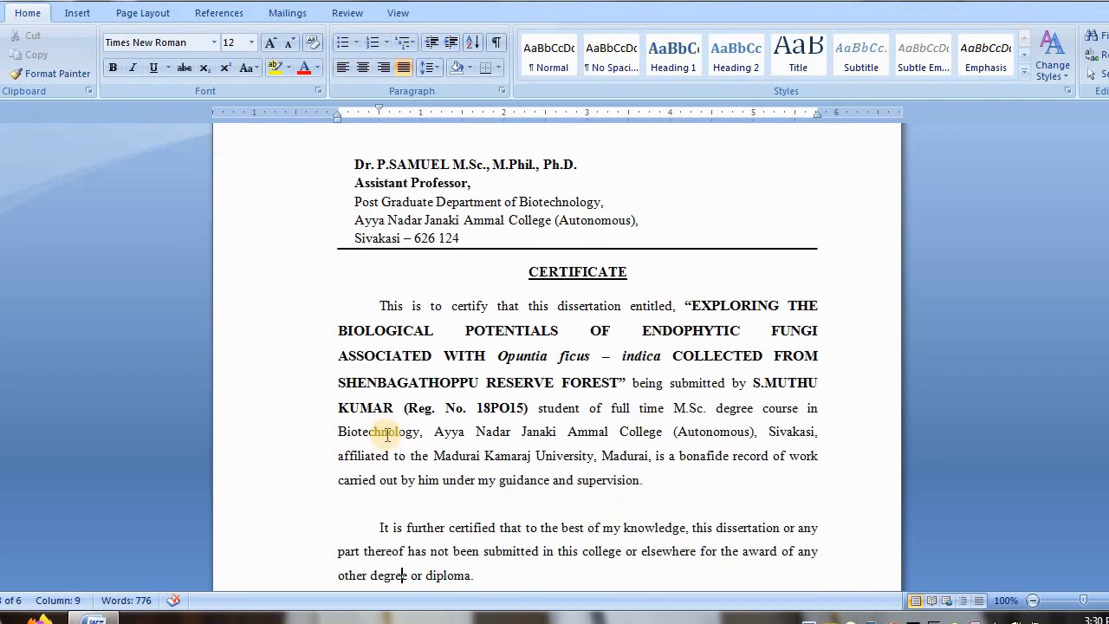
Step: Go on to the Declaration page and review its letterhead, heading and body text again
key(Down)
key(Down)
key(Down)
key(Down)
key(Down)
key(Down)
key(Down)
key(Down)
key(Down)
key(Down)
key(Down)
key(Down)
key(Down)
key(Down)
key(Down)
key(Down)
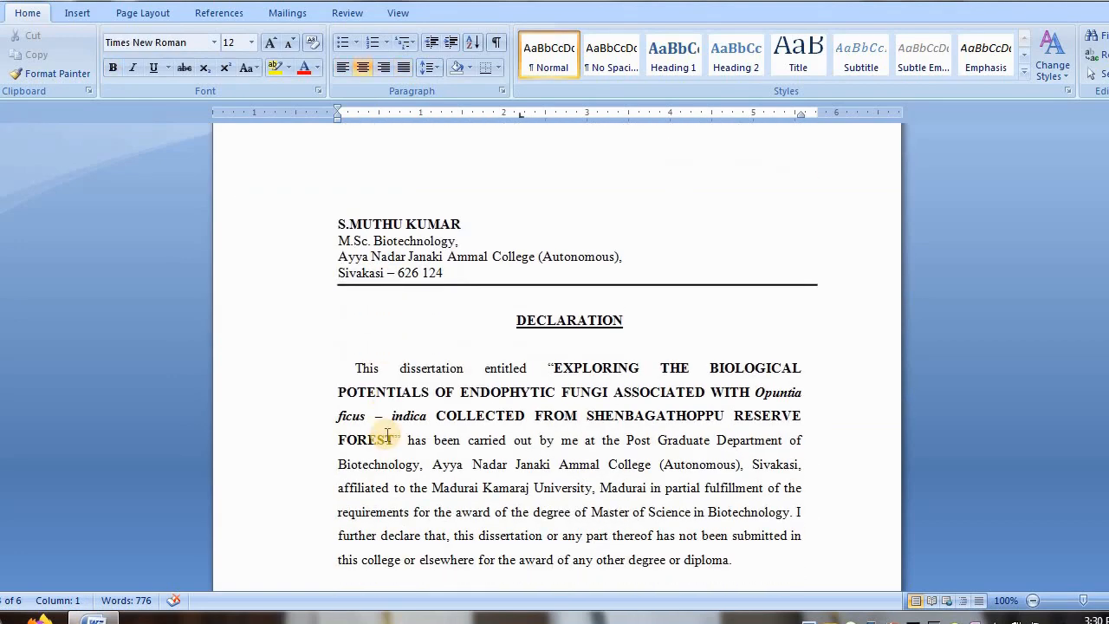
Step: Review the end of the Declaration page, including its place, date and candidate signature lines
key(Down)
key(Down)
key(Down)
key(Down)
key(Down)
key(Down)
key(Down)
key(Down)
key(Down)
key(Down)
key(Down)
key(Down)
key(Down)
key(Down)
key(Down)
key(Down)
key(Down)
key(Down)
key(Down)
key(Down)
key(Down)
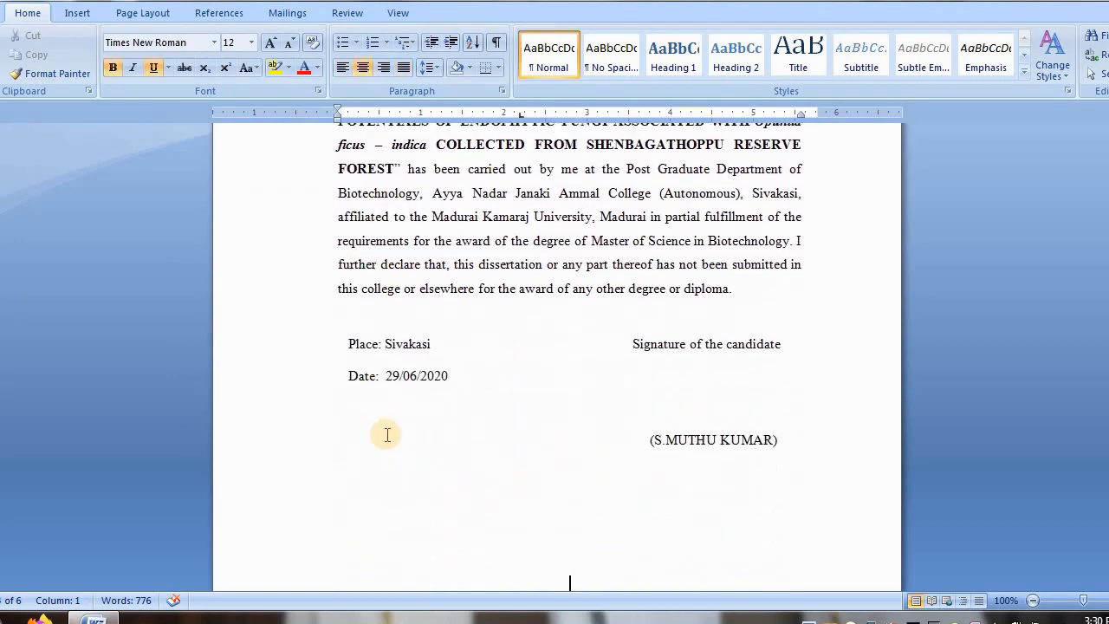
Step: Go on to the Contents page and review its heading and the table of serial numbers, topics and page numbers
key(Down)
key(Down)
key(Down)
key(Down)
key(Down)
key(Down)
key(Down)
key(Down)
key(Down)
key(Down)
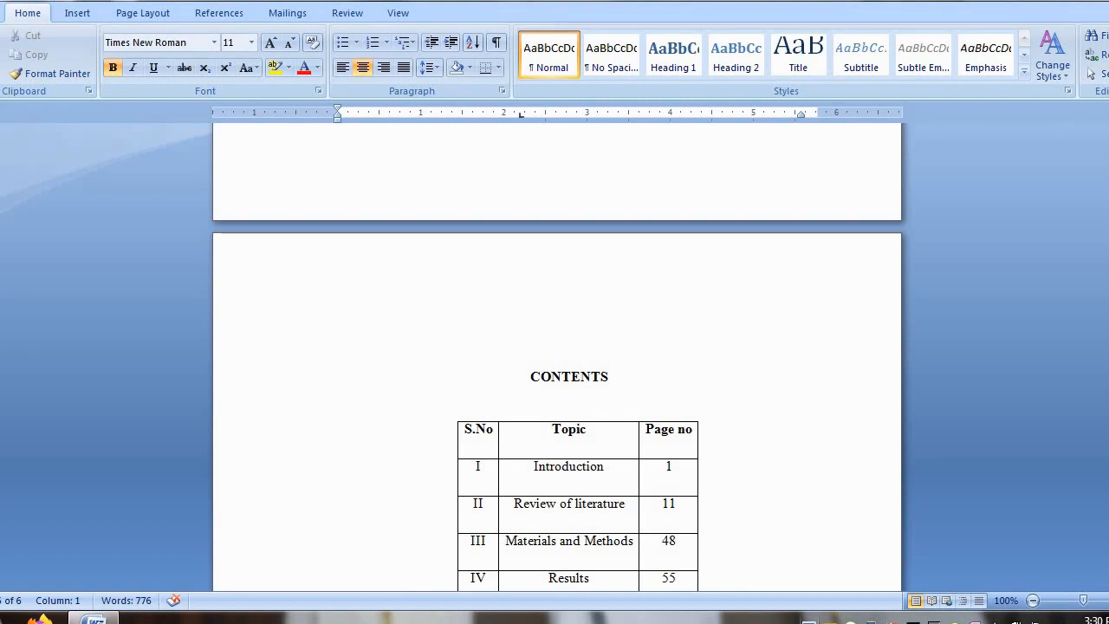
right_click(809, 622)
click(809, 580)
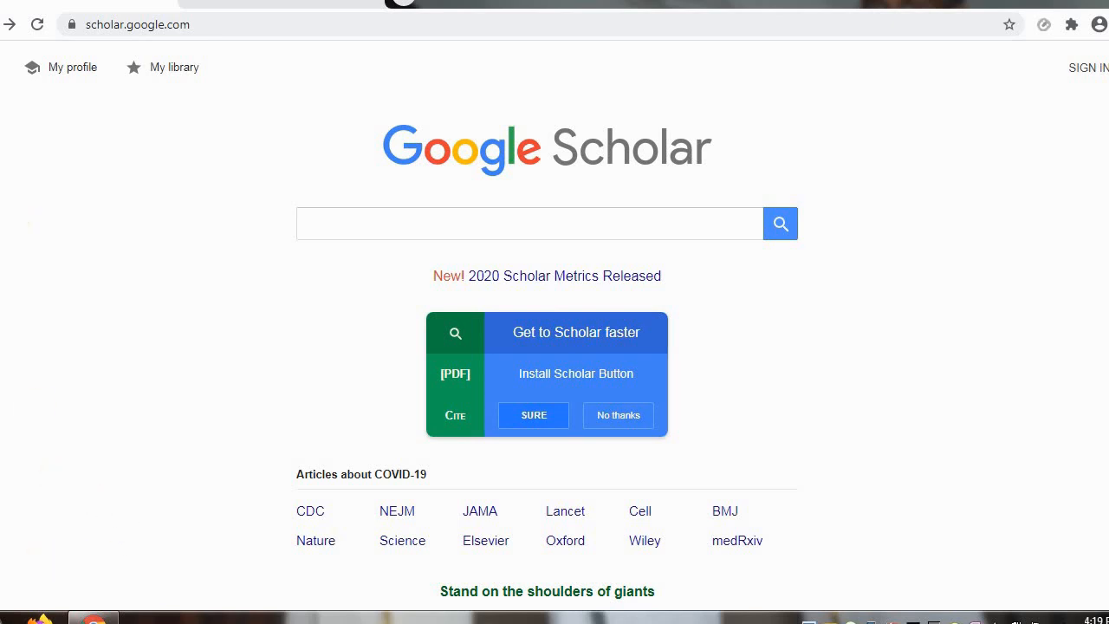
Step: Open Google Scholar from the Google search results and search it for "drugs from marine fungi"
click(0, 24)
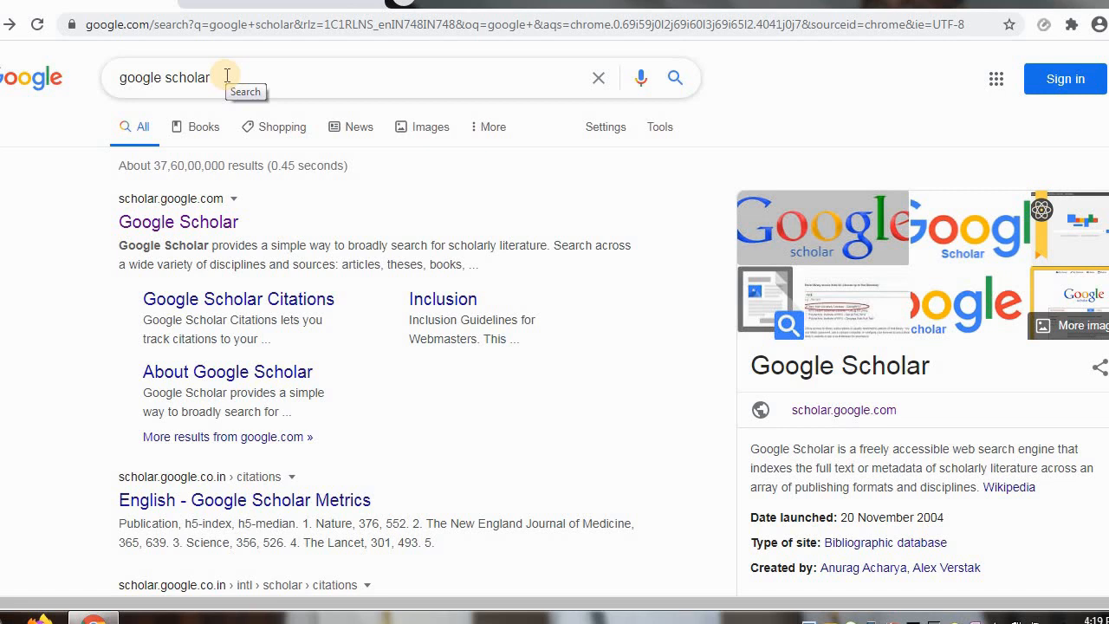
click(217, 223)
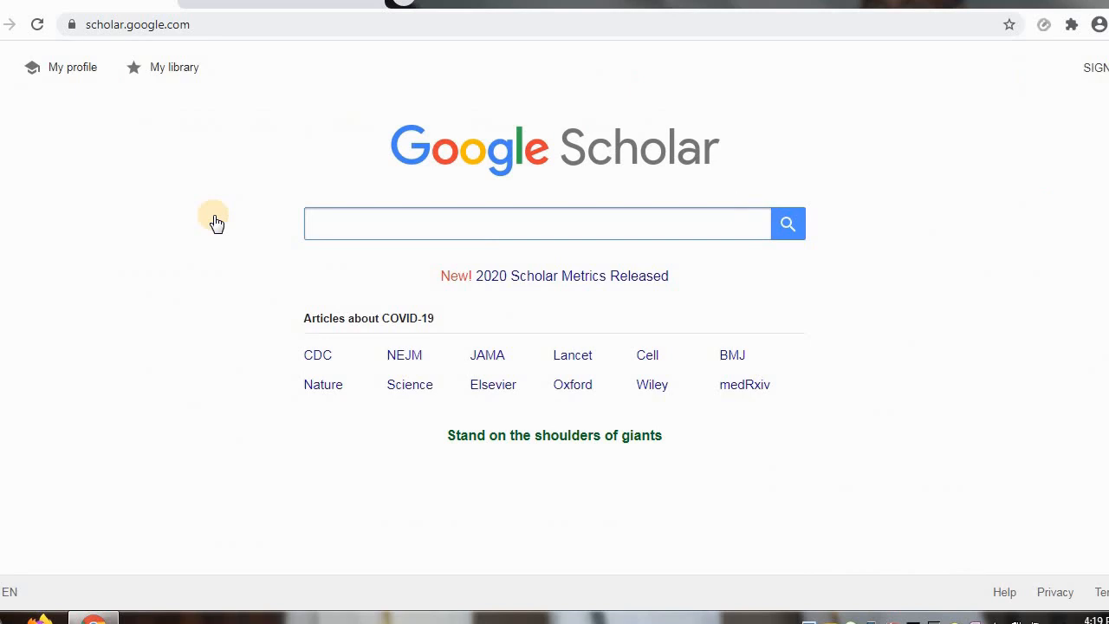
click(352, 226)
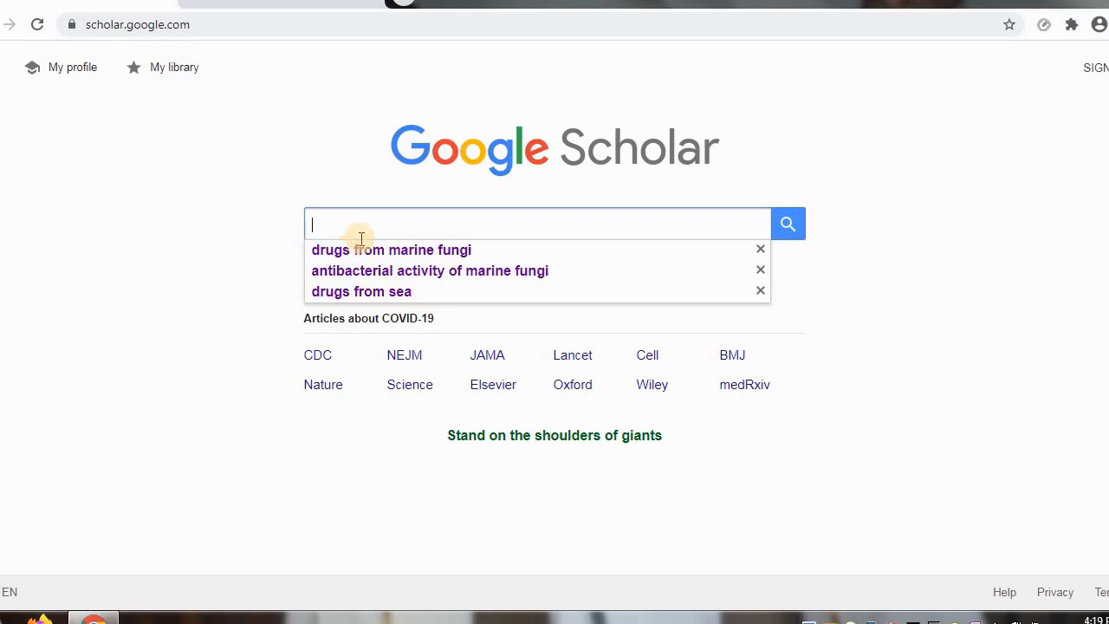
click(368, 252)
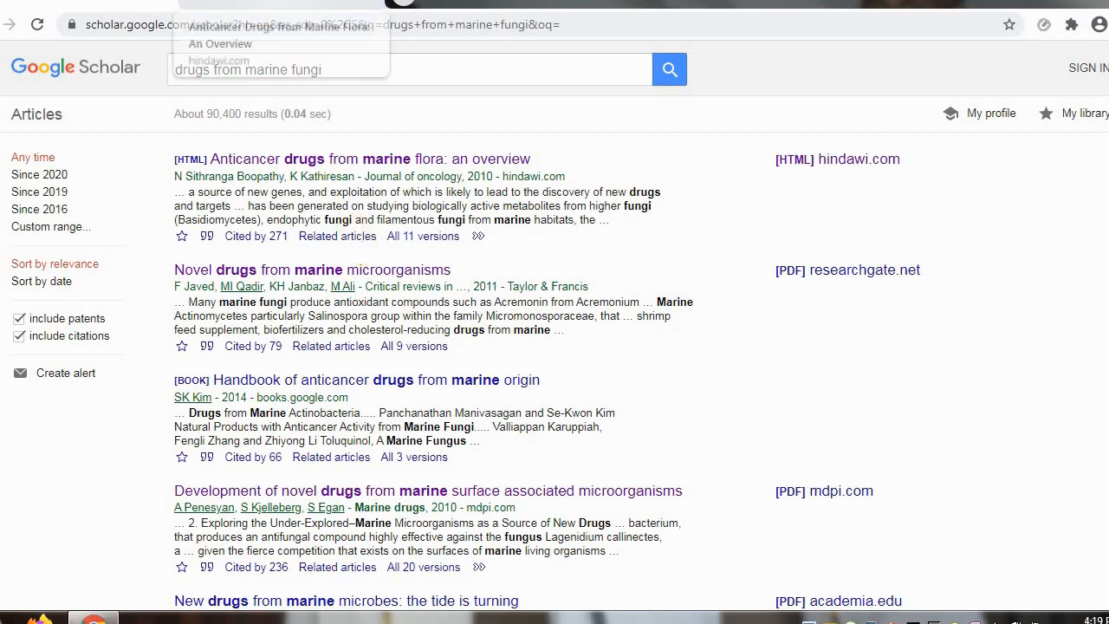
Step: Examine the Hindawi article "Anticancer Drugs from Marine Flora: An Overview" through its Marine Fungi section and return to its title
click(277, 4)
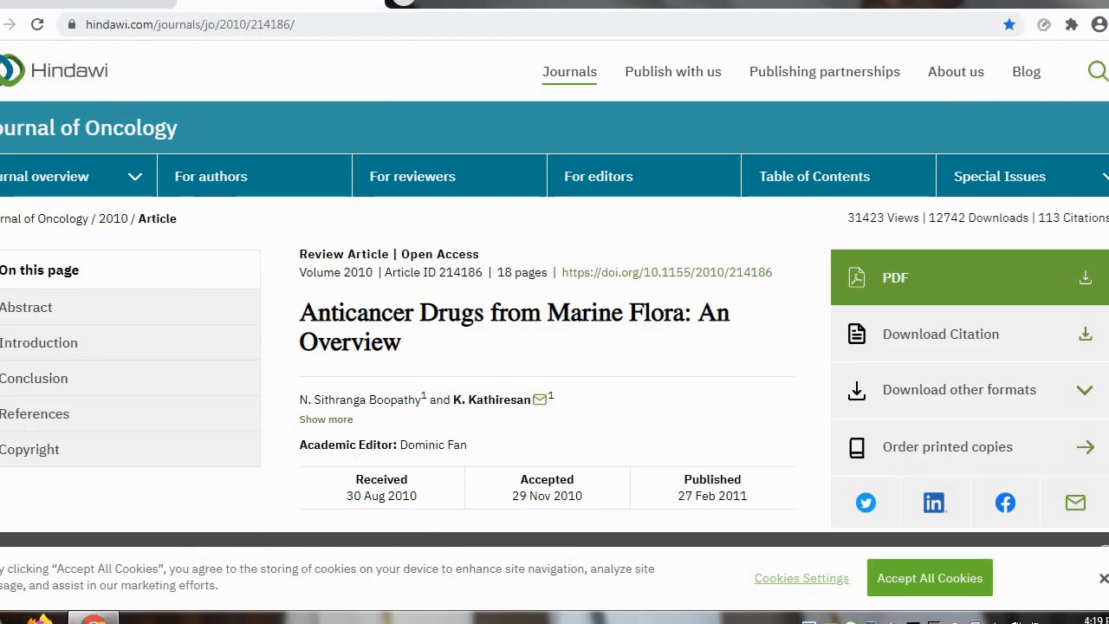
scroll(554, 347, down, 12)
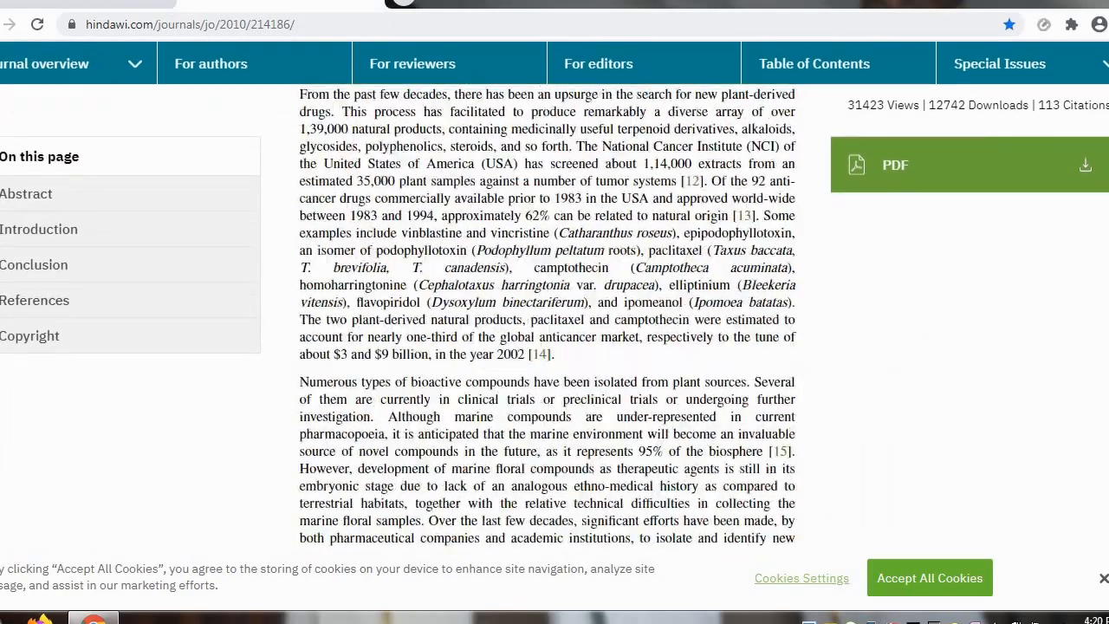
scroll(554, 347, down, 10)
scroll(547, 316, down, 1)
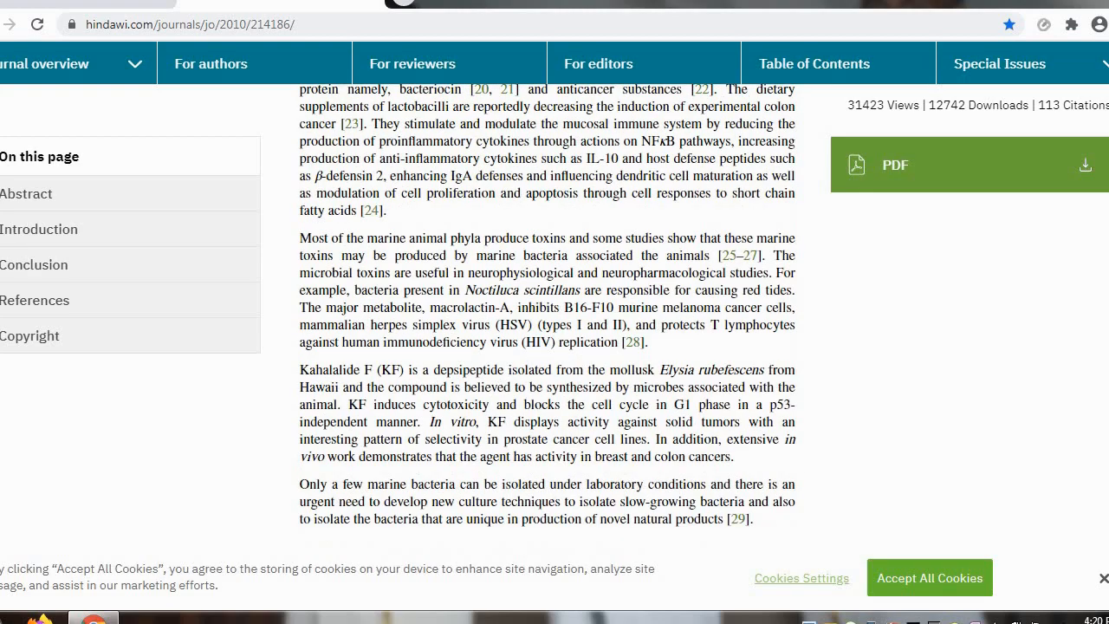
scroll(547, 312, down, 9)
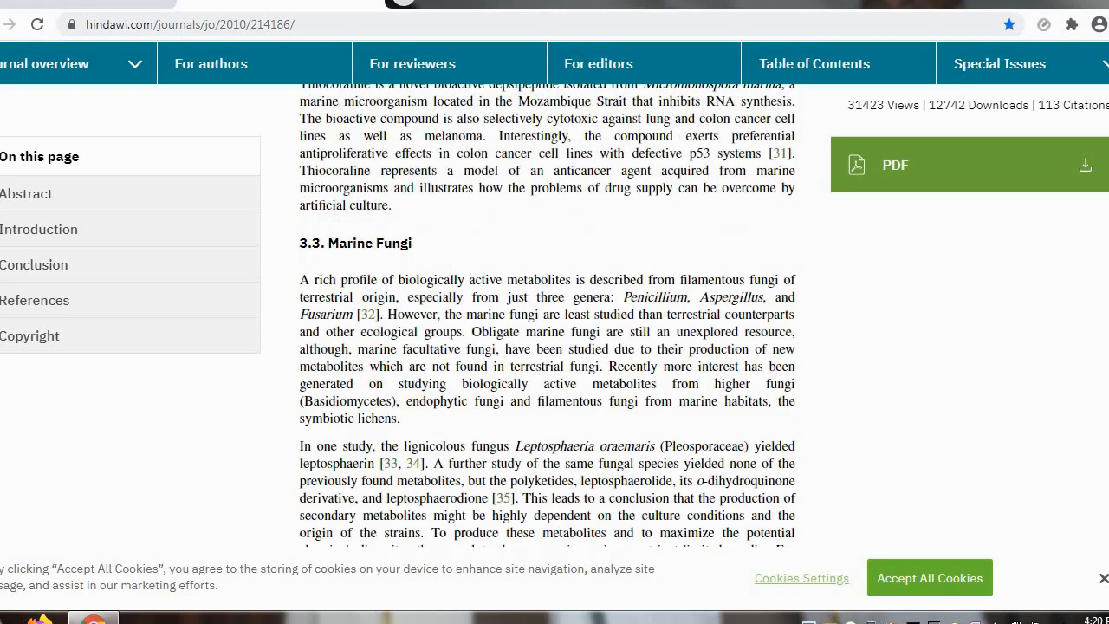
scroll(548, 311, up, 15)
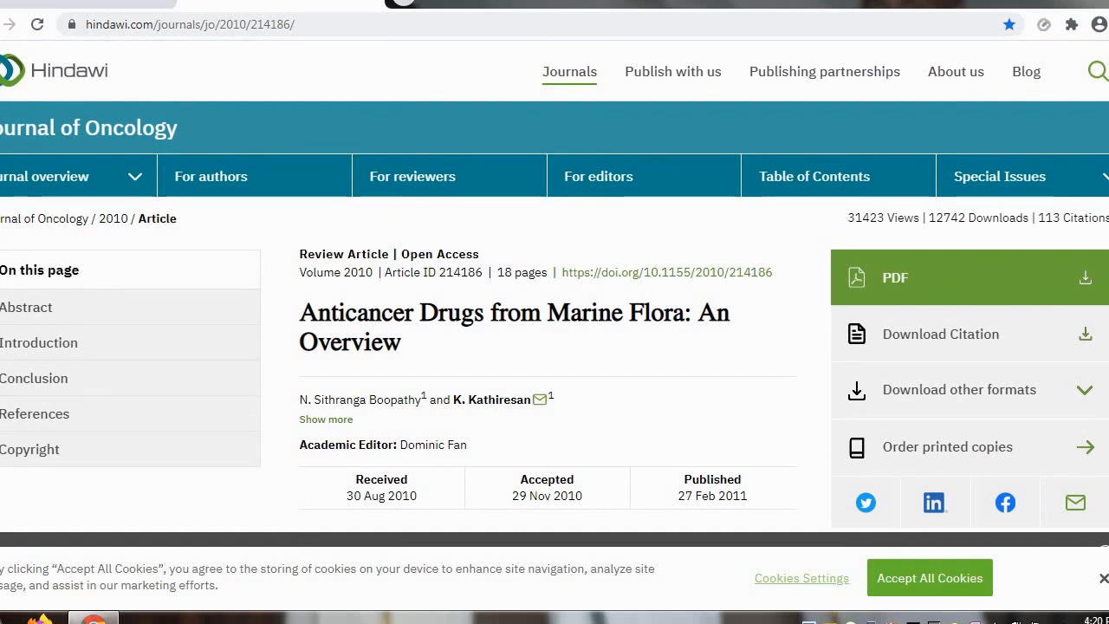
Step: Return to the Scholar results and copy the APA citation of "Anticancer drugs from marine flora: an overview"
click(87, 4)
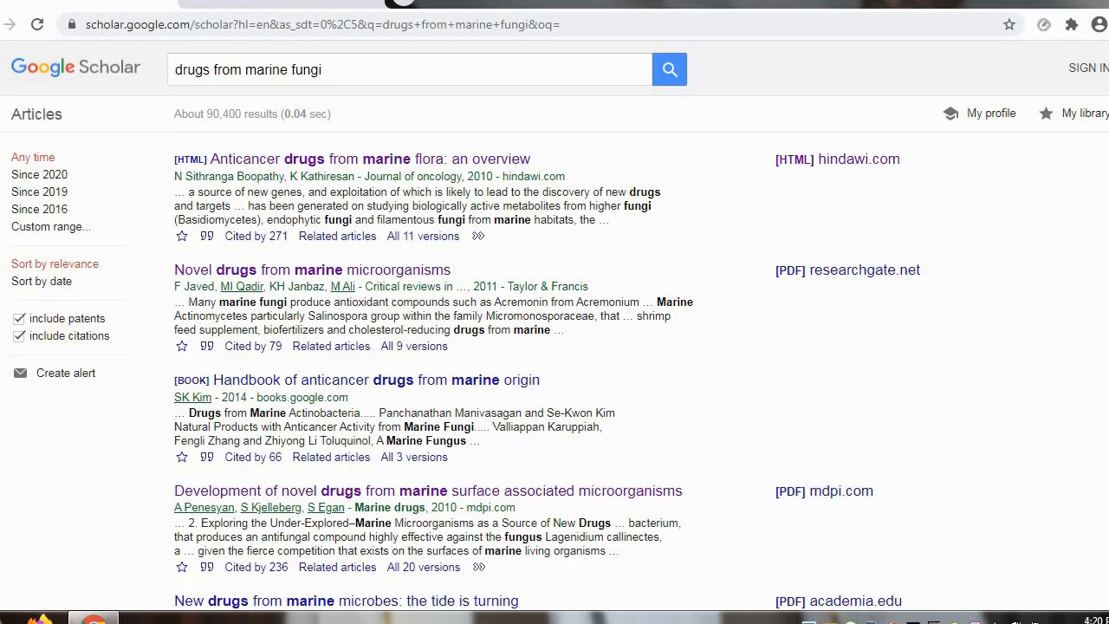
click(208, 239)
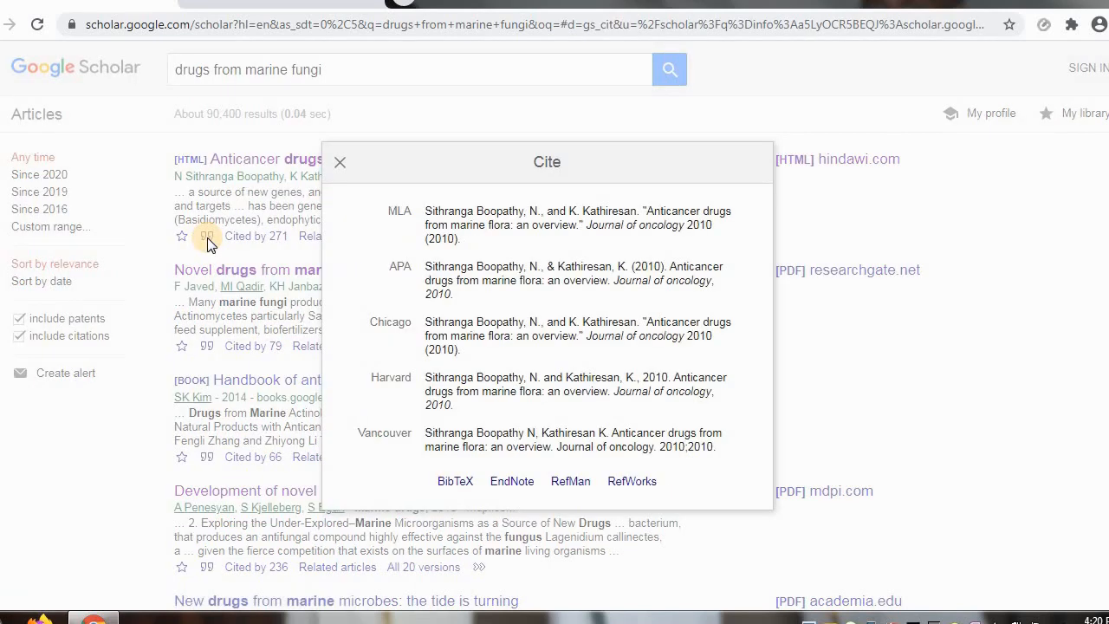
click(452, 279)
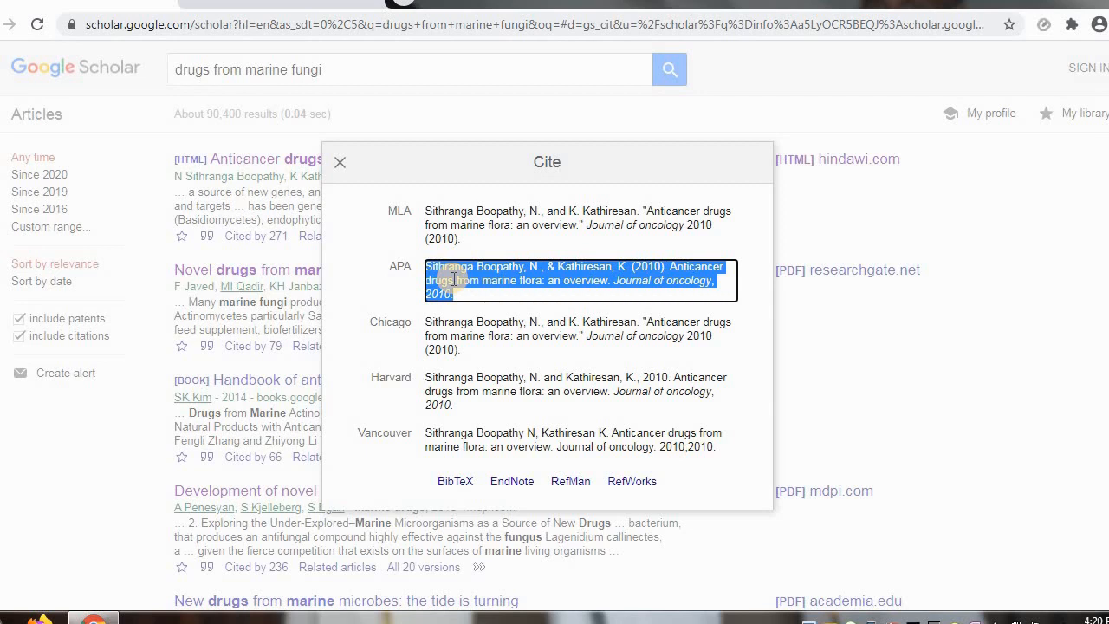
click(391, 344)
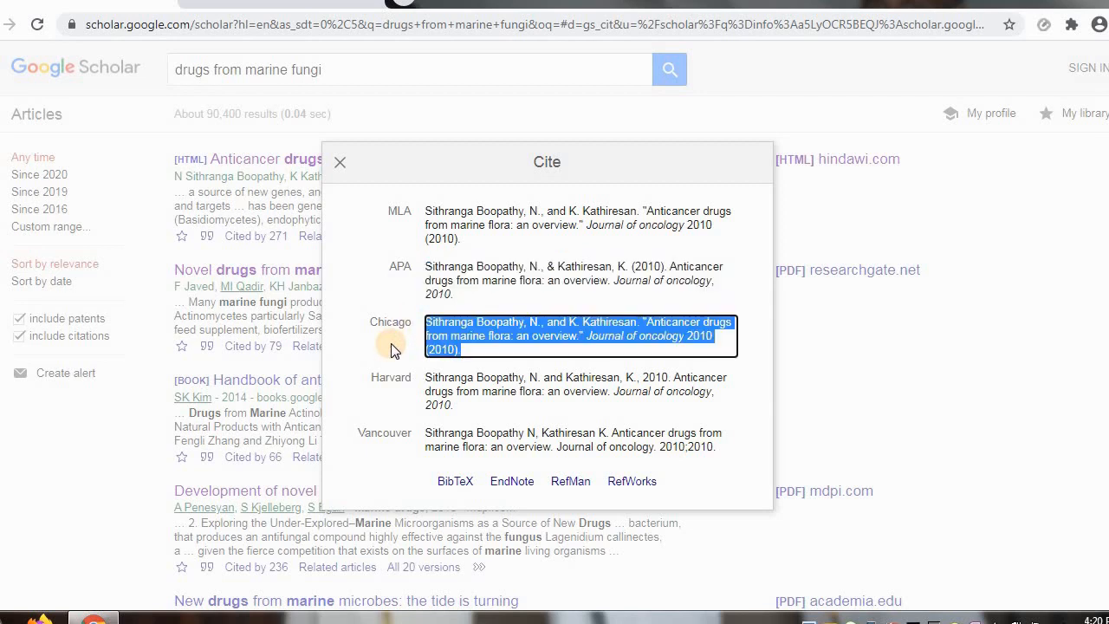
click(437, 281)
right_click(436, 287)
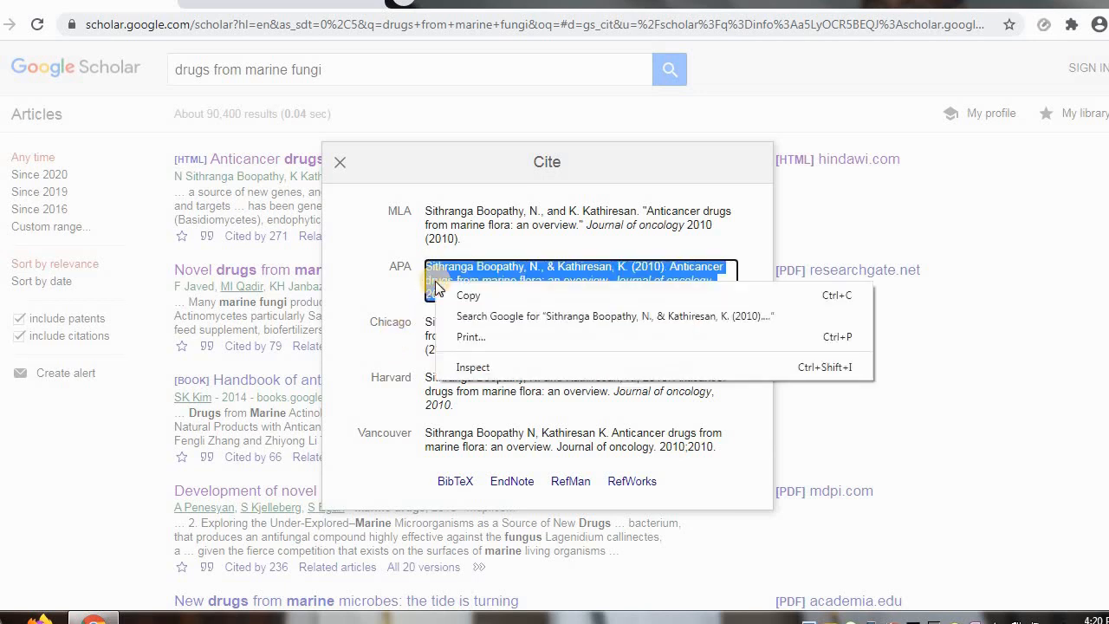
click(450, 294)
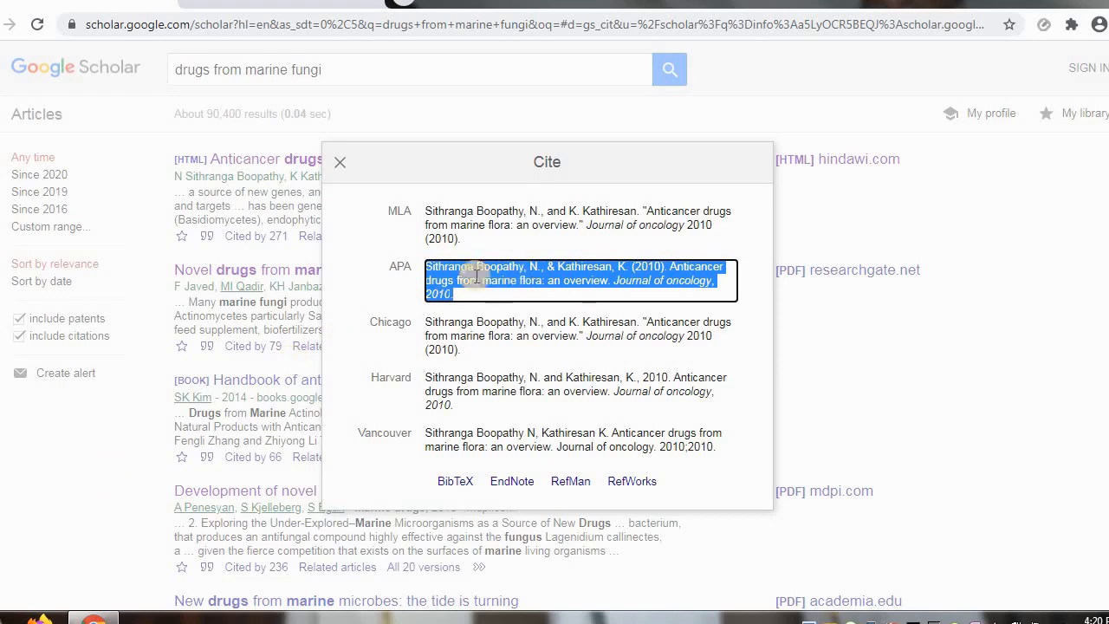
Step: Start a new blank document in a maximized Microsoft Word 2007 window and paste the copied APA citation into it
click(14, 607)
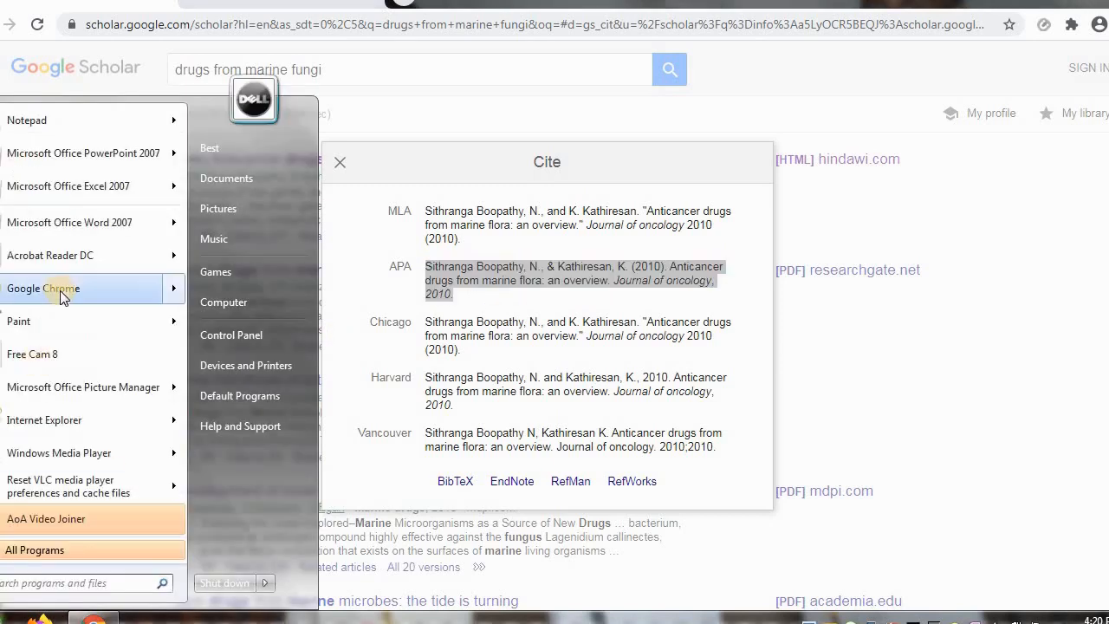
mouse_move(71, 225)
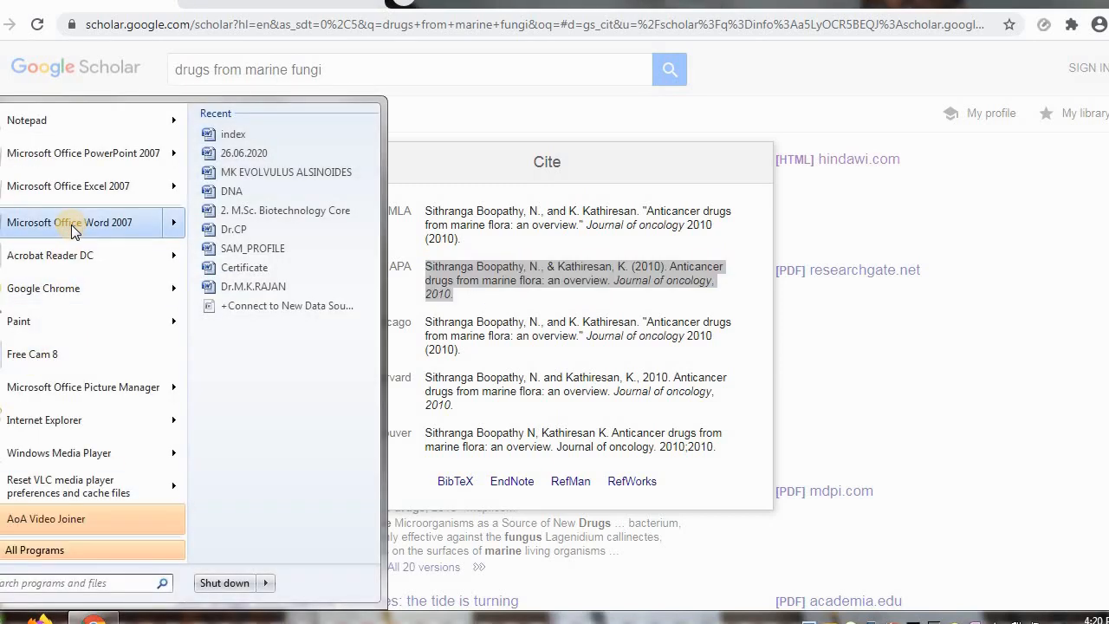
click(71, 225)
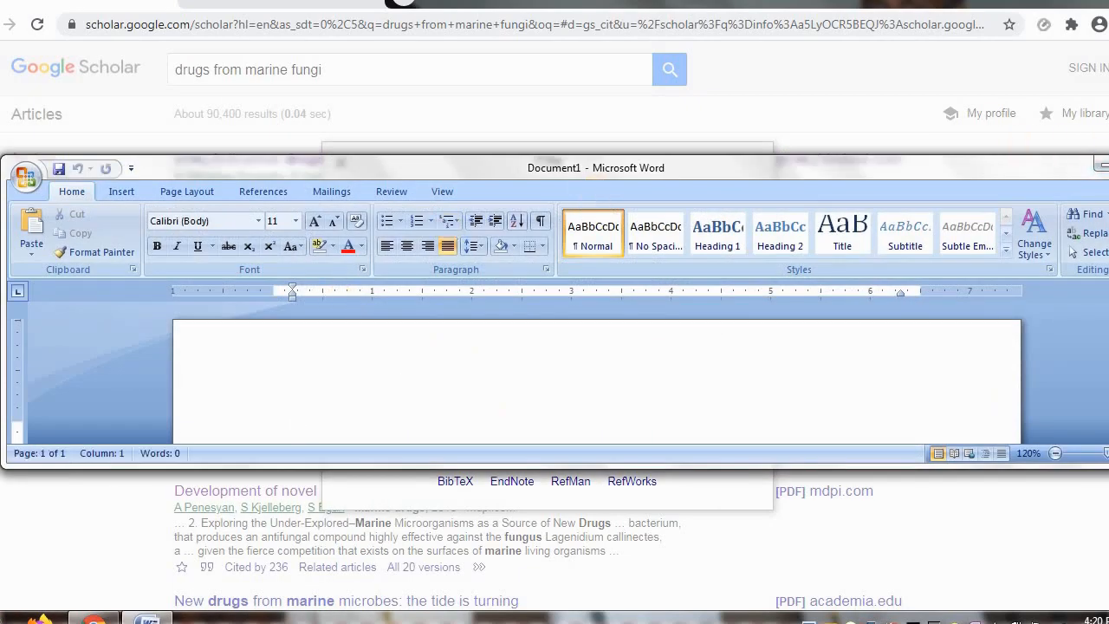
click(1108, 164)
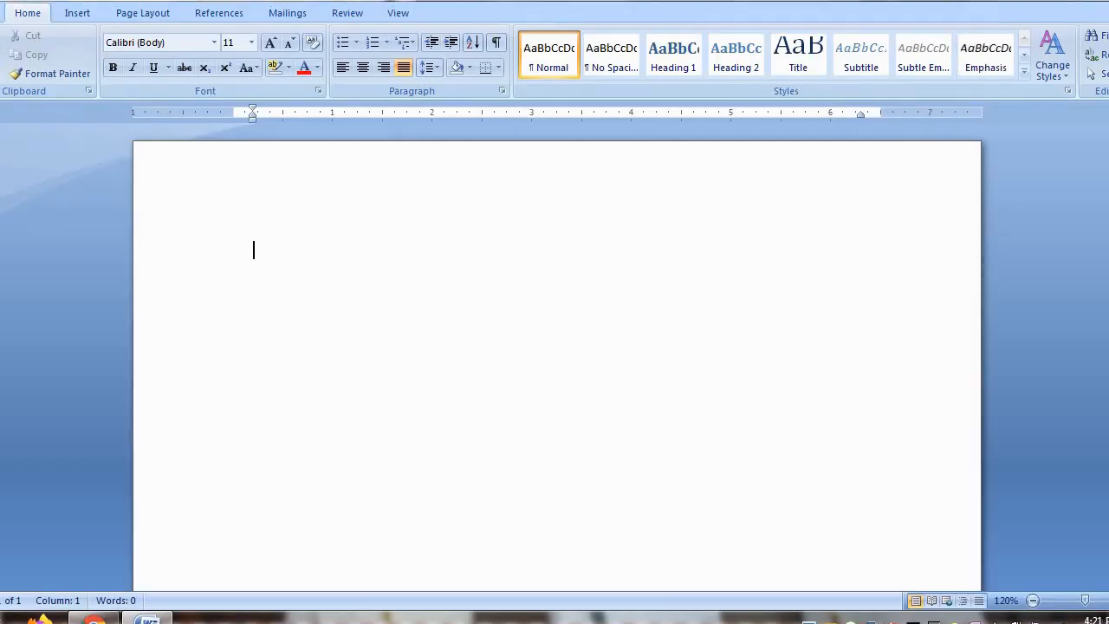
key(ctrl+v)
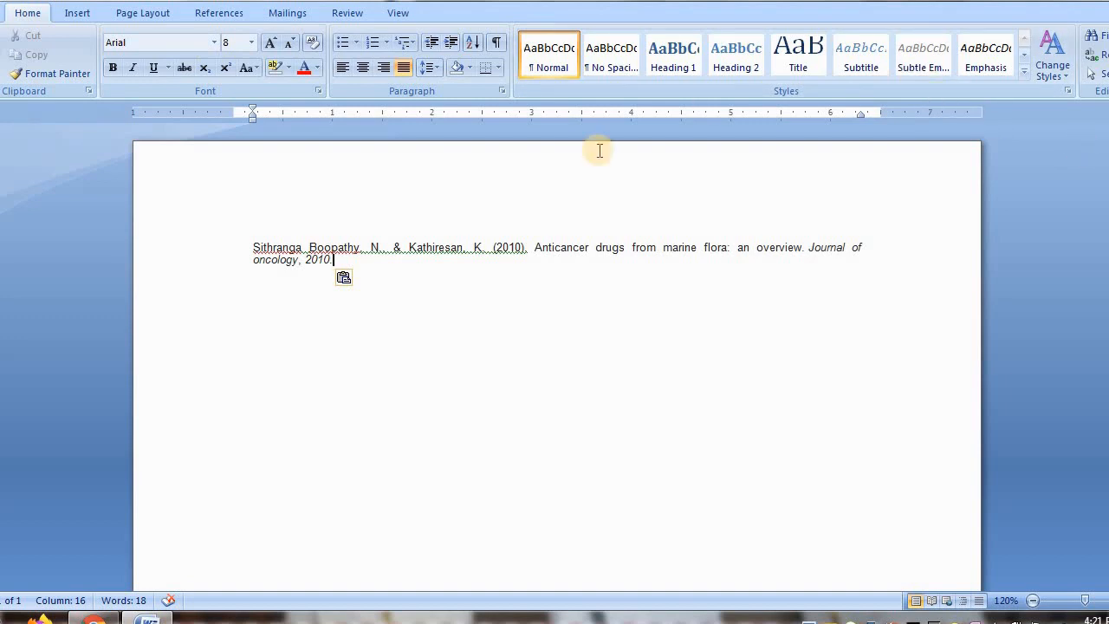
Step: Format the whole pasted citation in Times New Roman, size 12
key(ctrl+a)
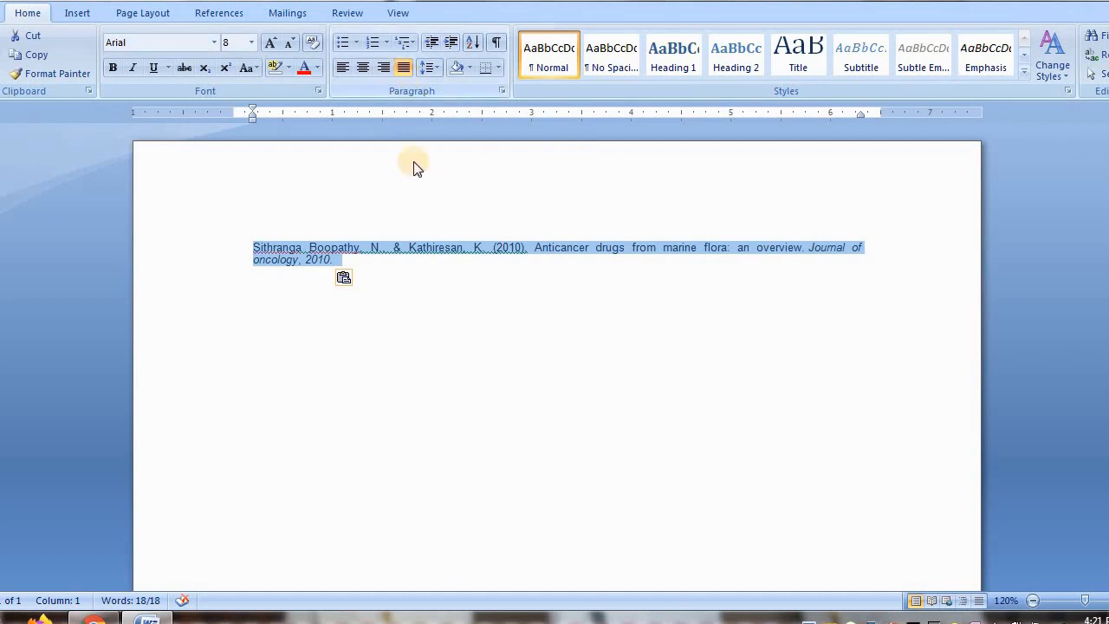
click(214, 42)
click(223, 142)
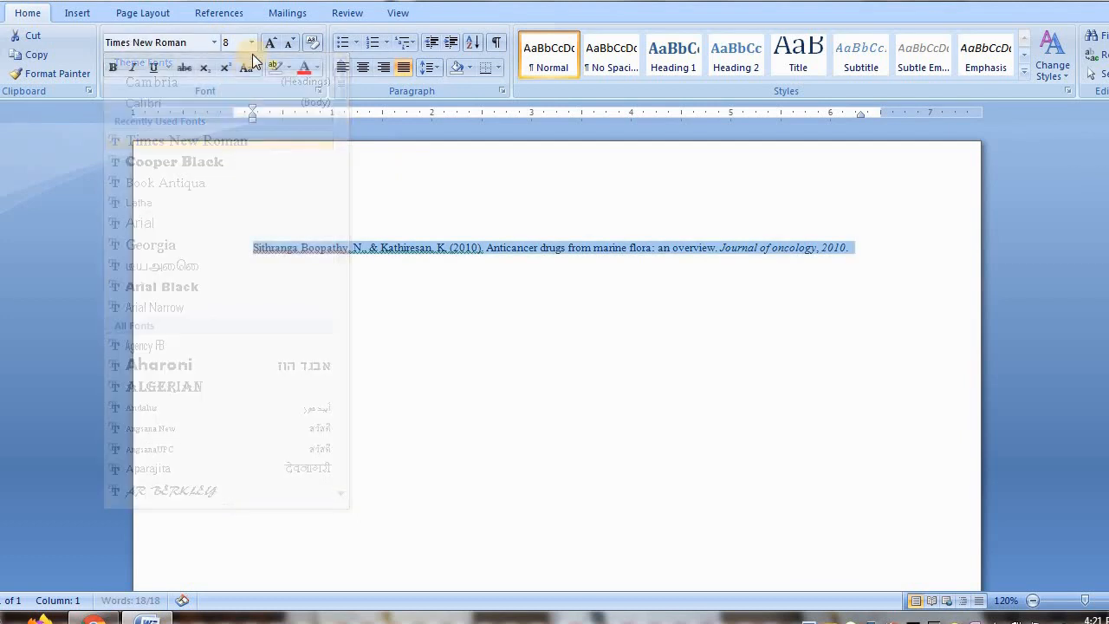
click(251, 43)
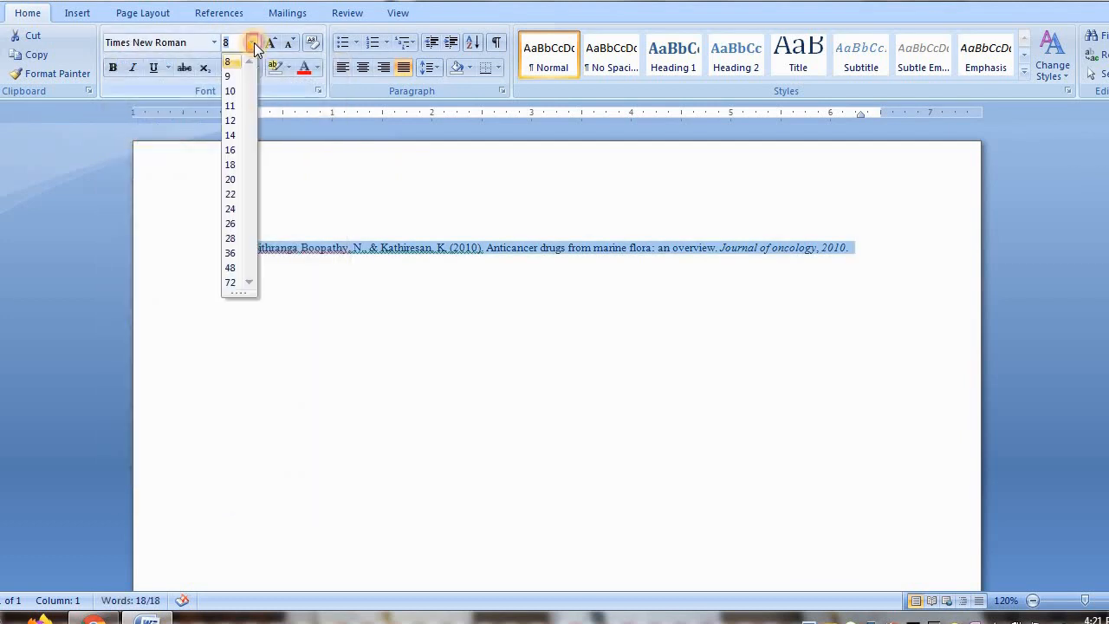
click(237, 120)
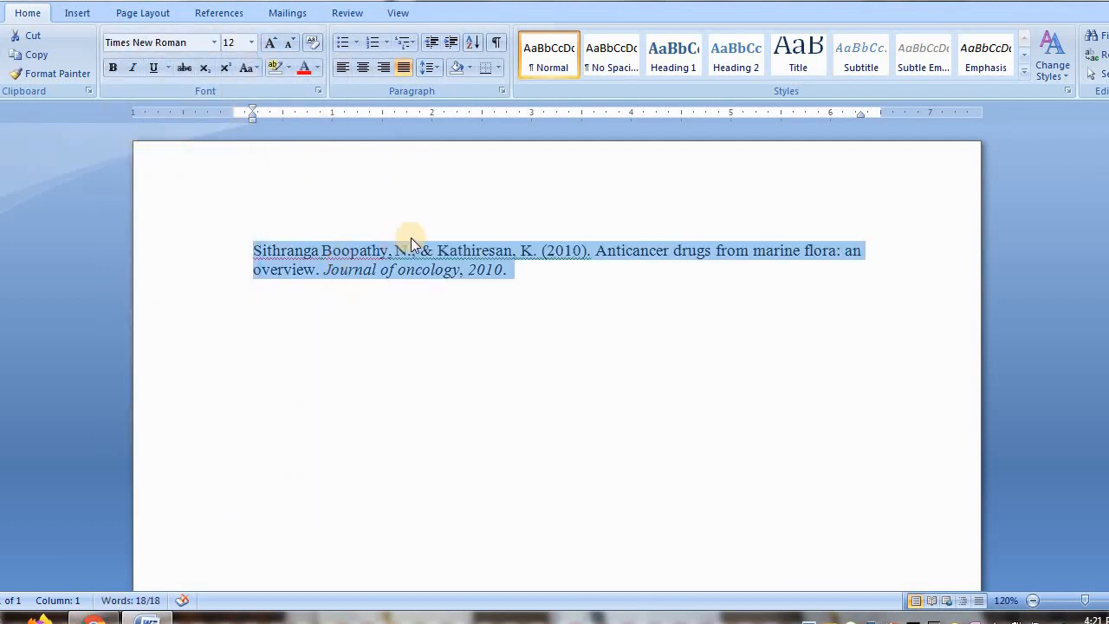
Step: Give the selected citation a 0.5" hanging indent and 1.5-line spacing
right_click(477, 257)
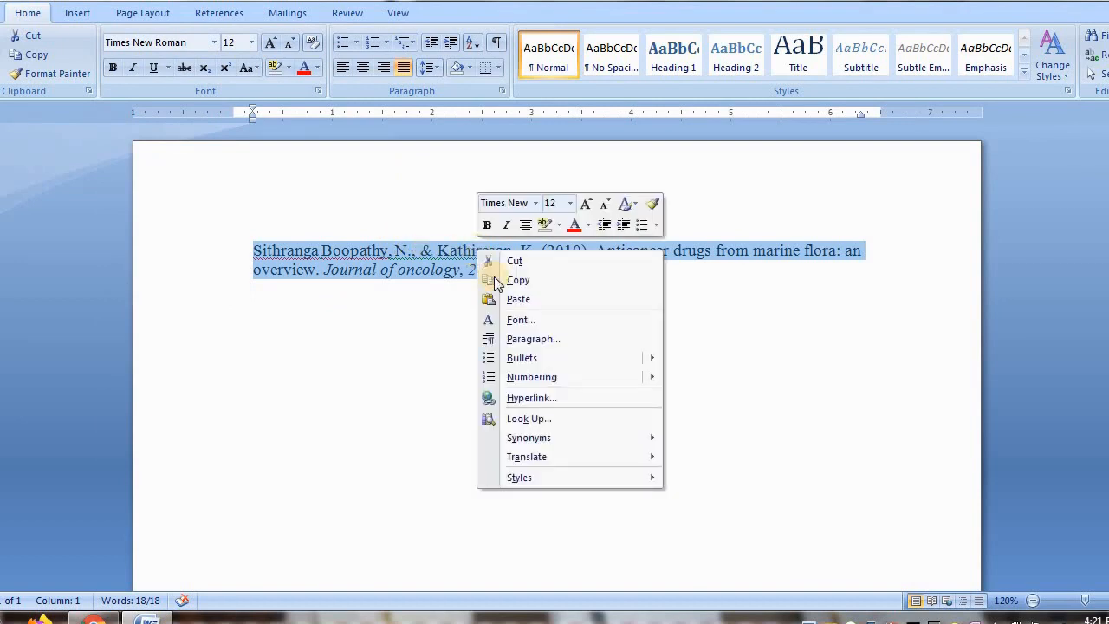
click(530, 339)
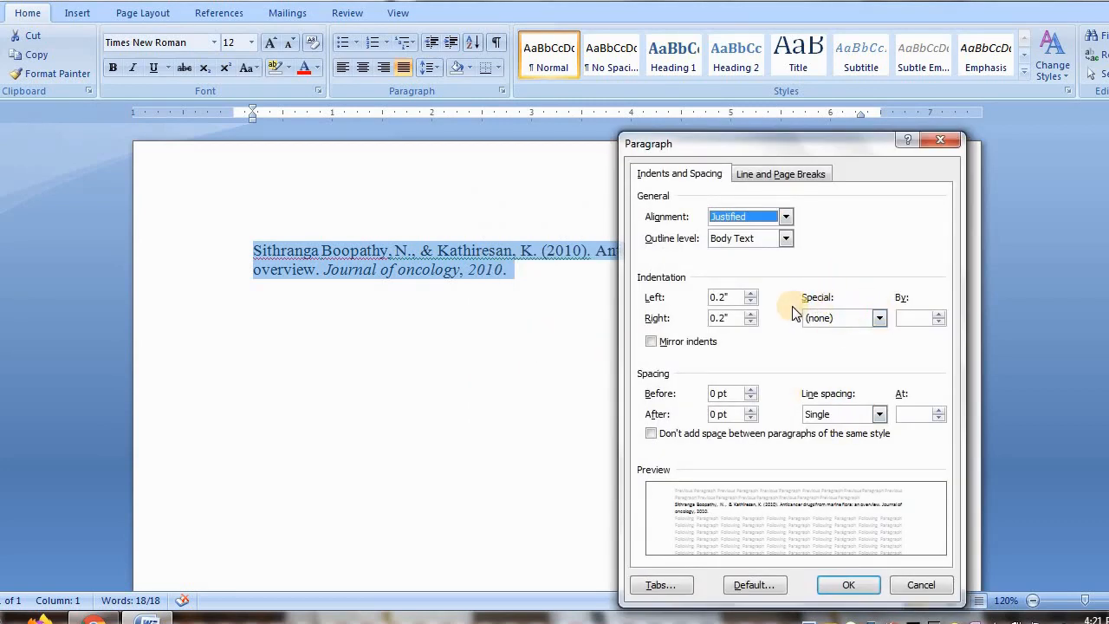
click(880, 317)
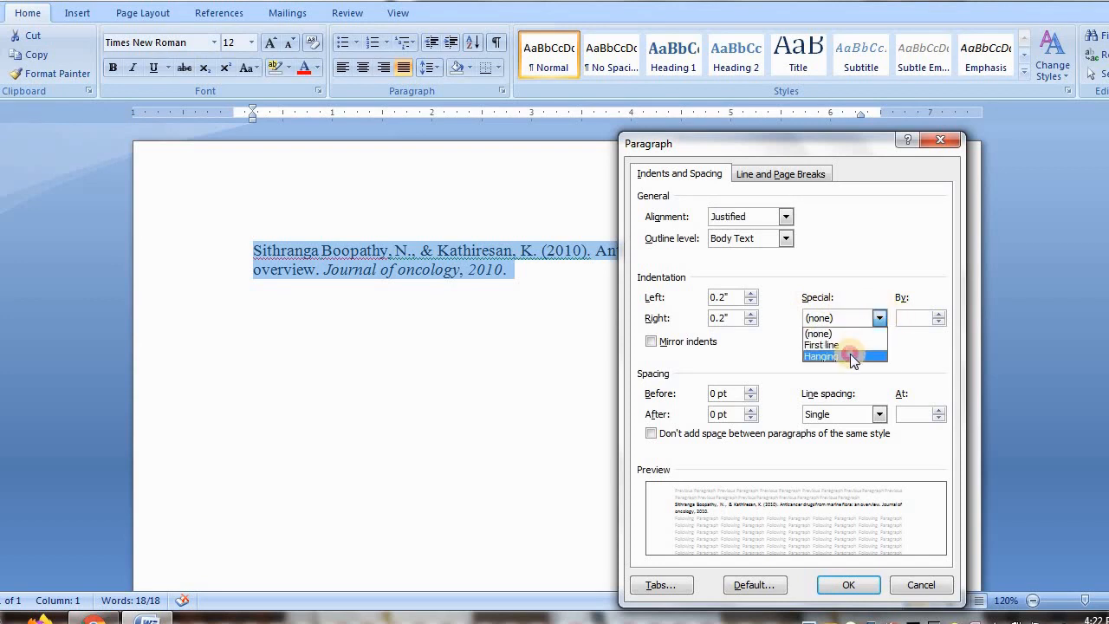
click(851, 355)
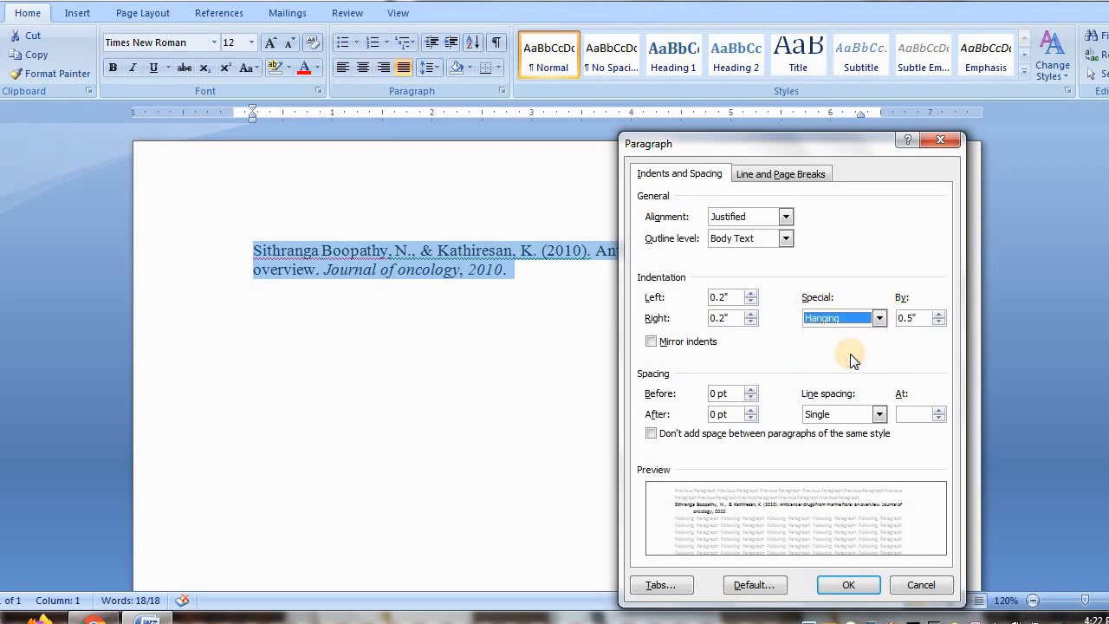
click(881, 414)
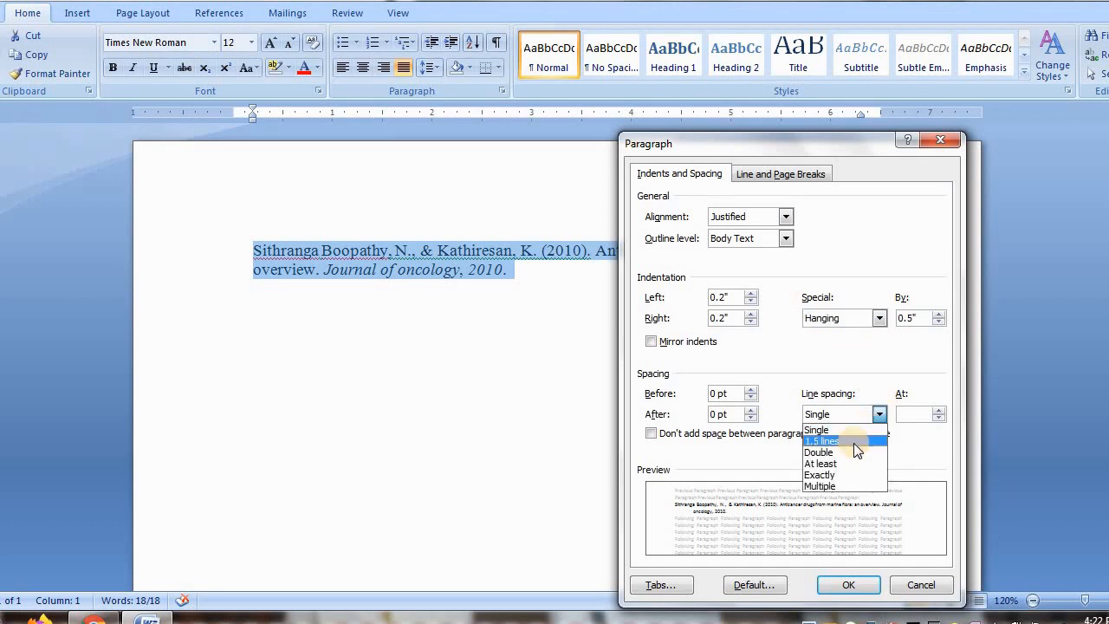
click(854, 442)
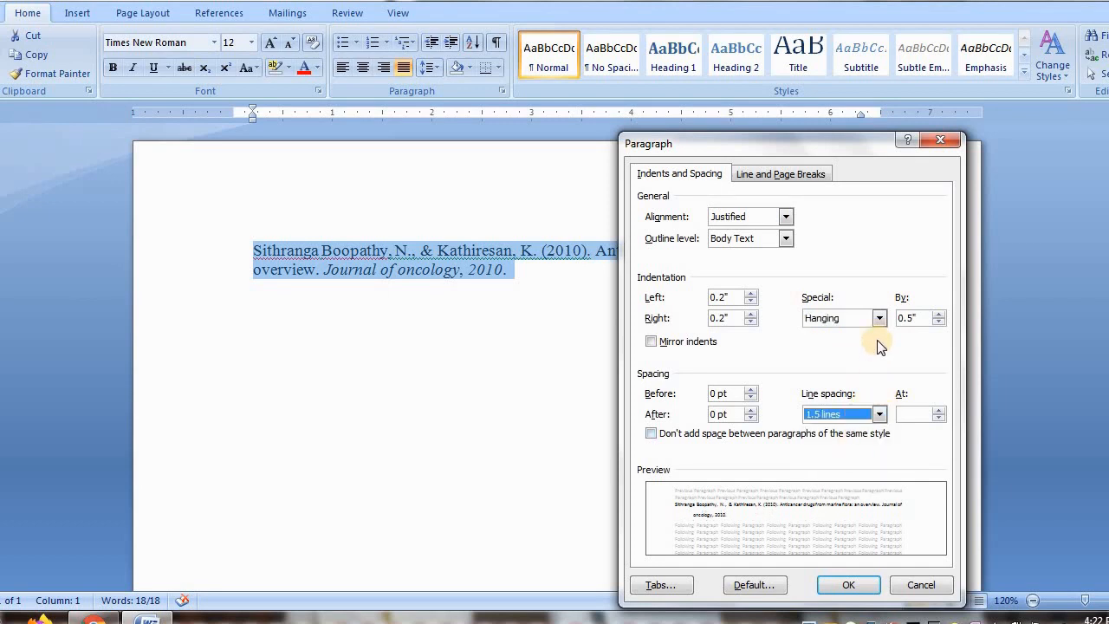
click(879, 318)
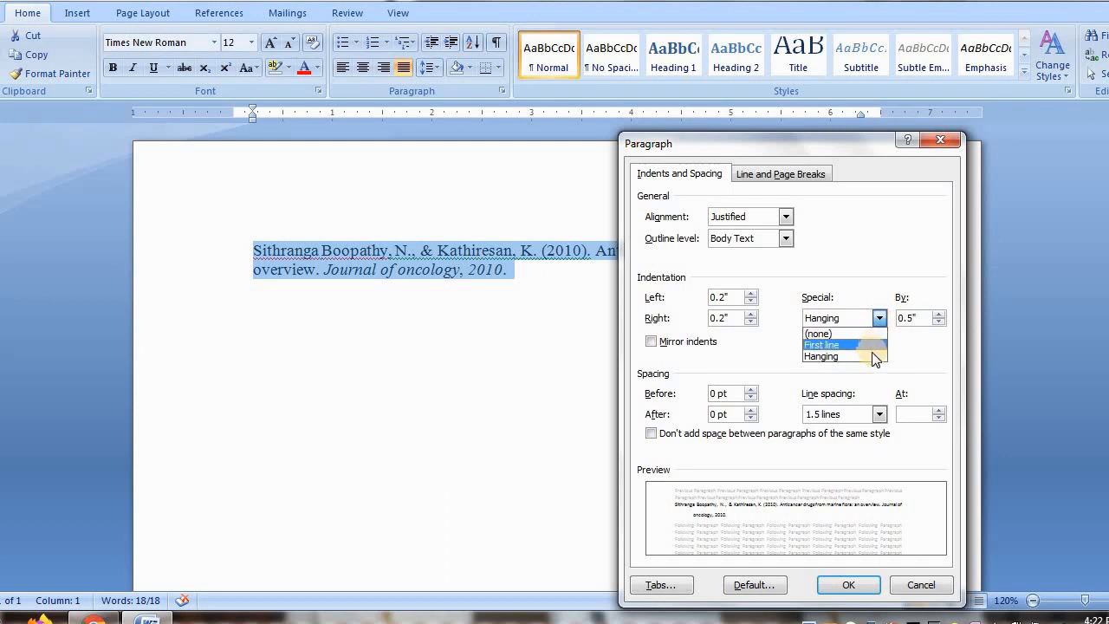
click(872, 356)
click(879, 415)
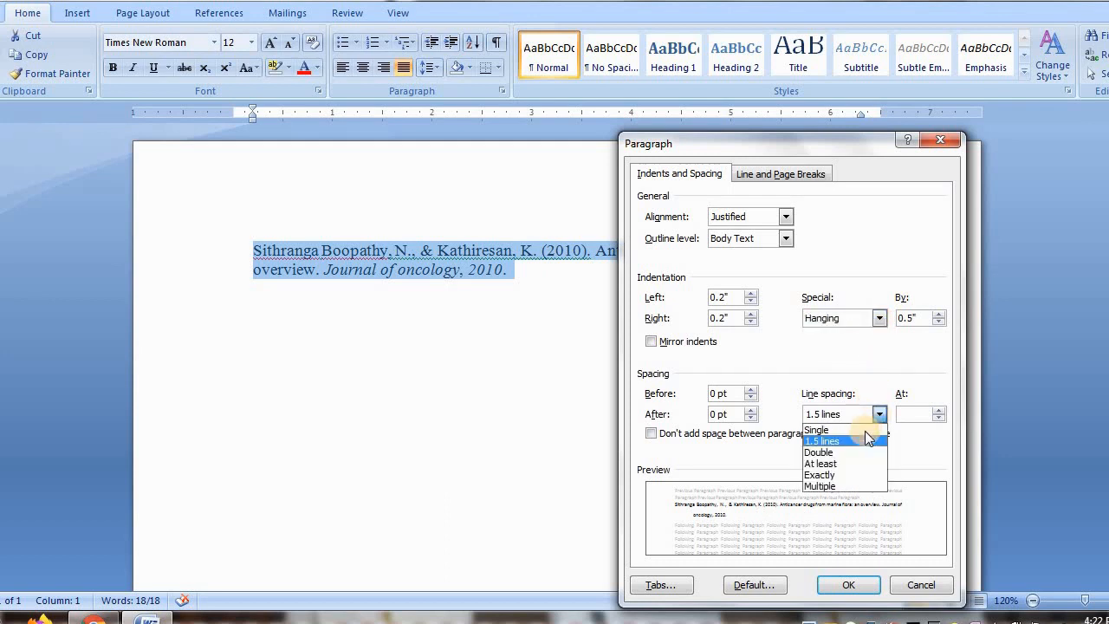
click(864, 440)
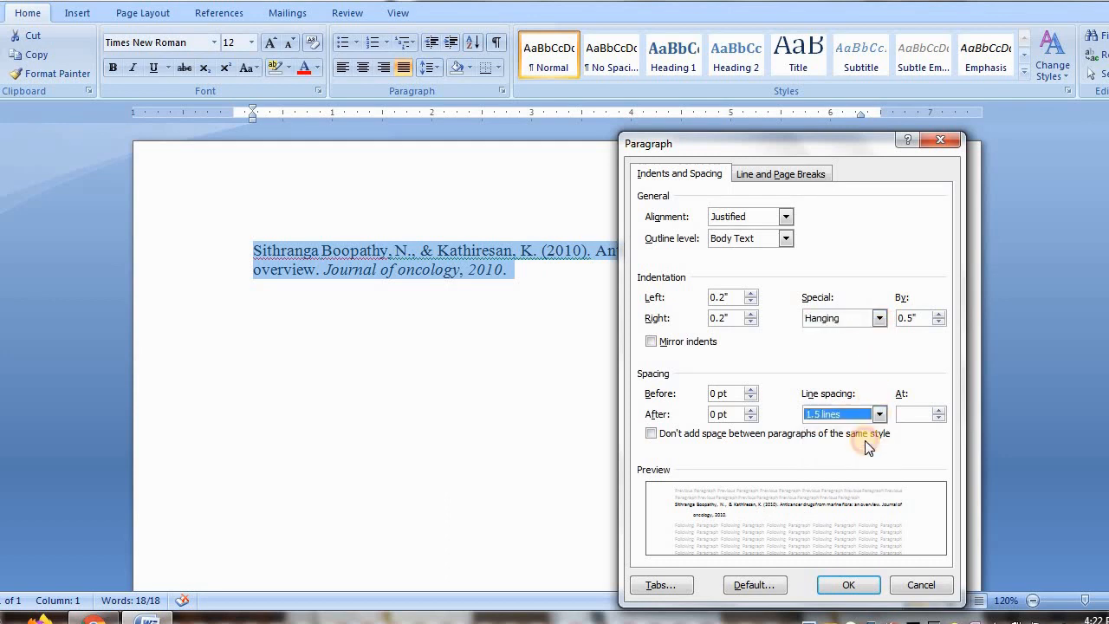
click(849, 586)
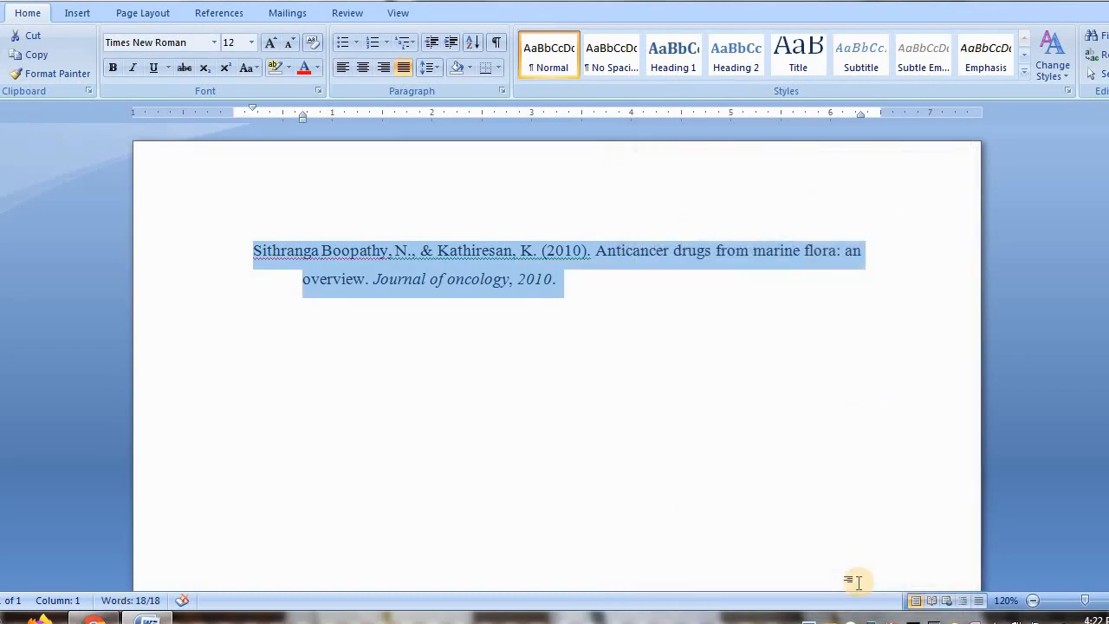
key(ctrl+z)
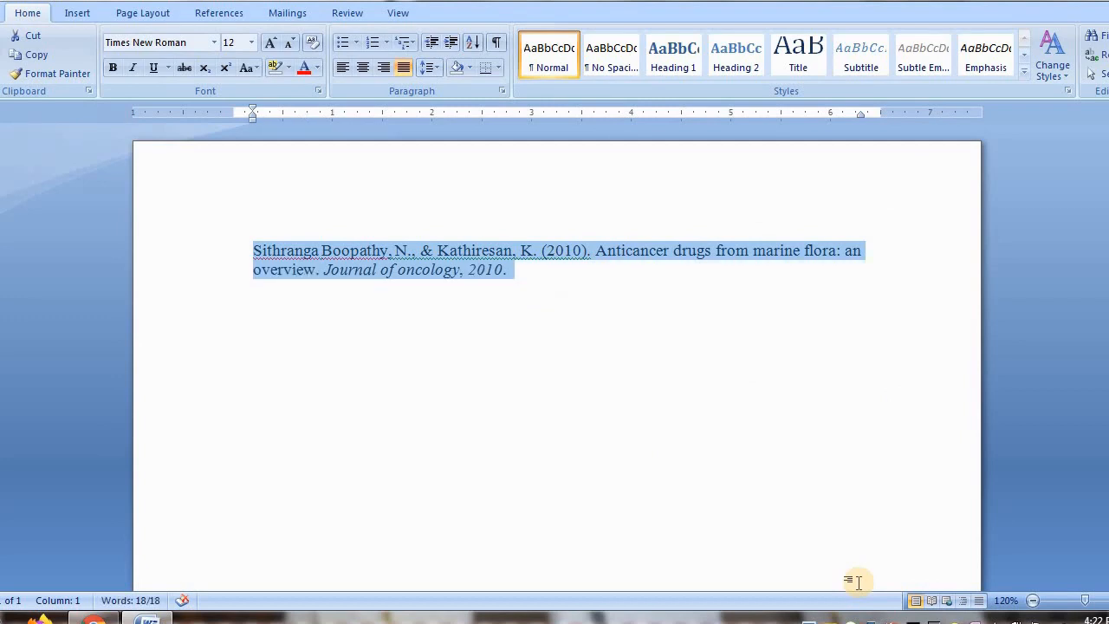
key(ctrl+y)
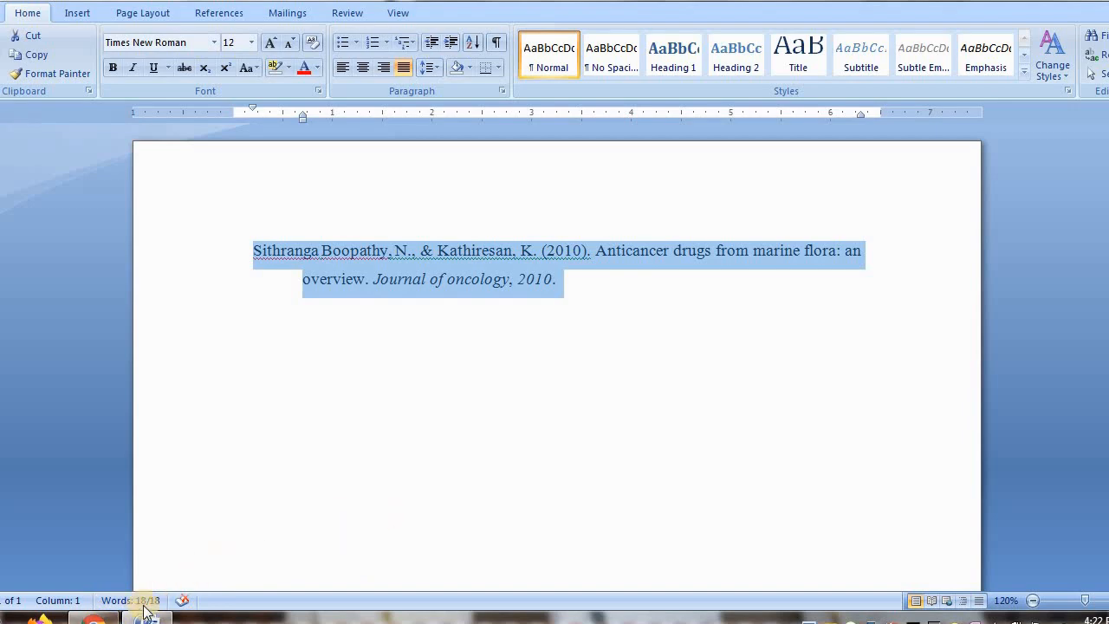
Step: Switch to the Google Scholar results in the browser and copy the APA citation of "Novel drugs from marine microorganisms"
click(94, 617)
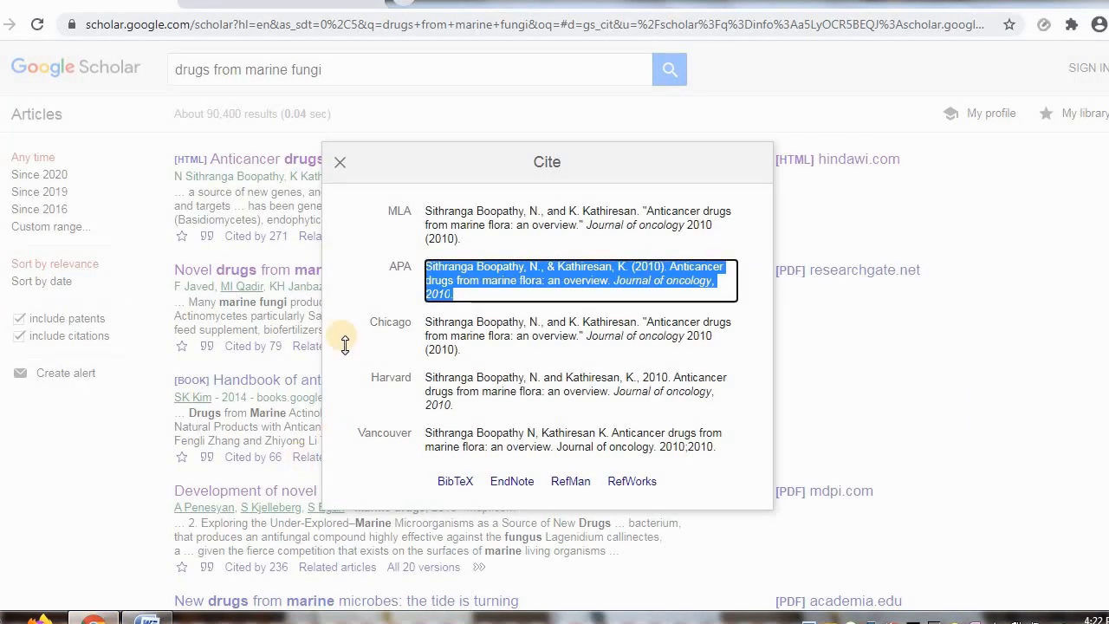
click(338, 164)
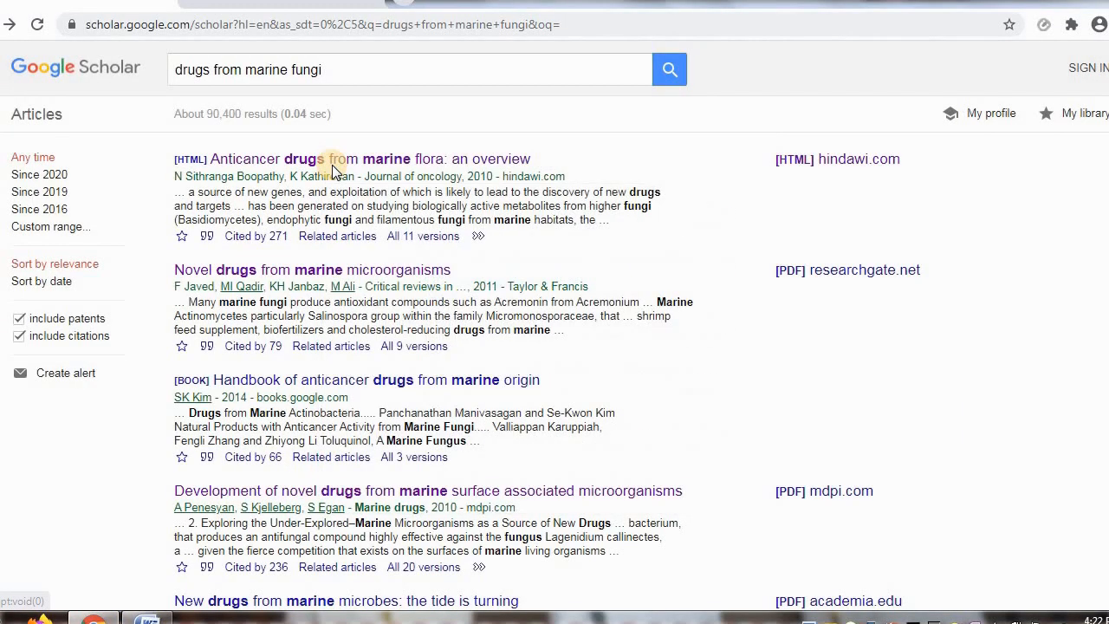
click(208, 348)
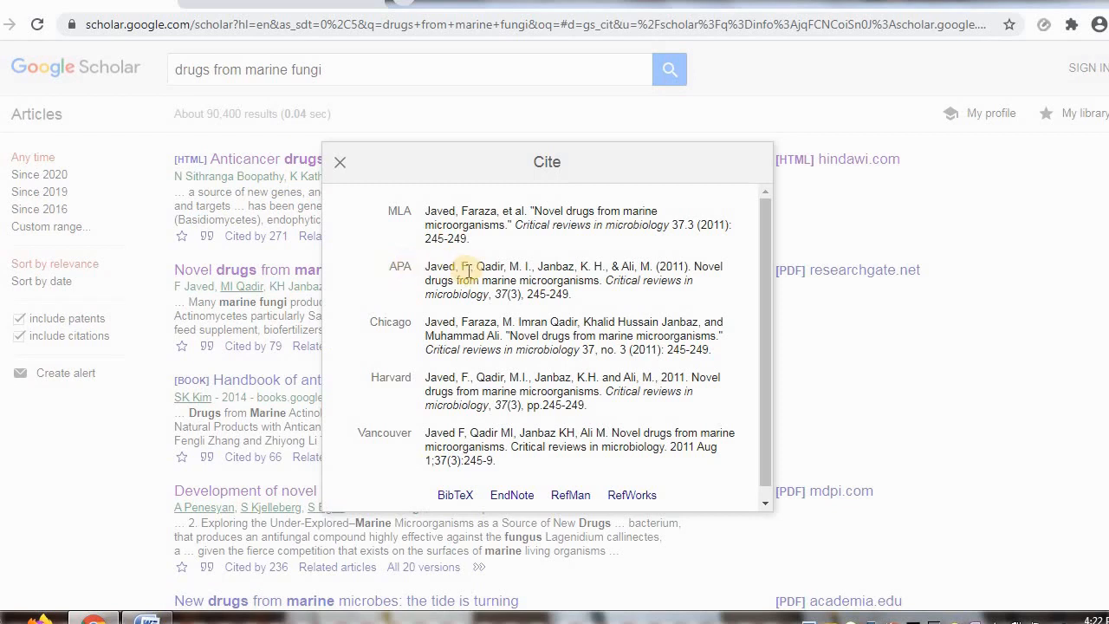
click(434, 270)
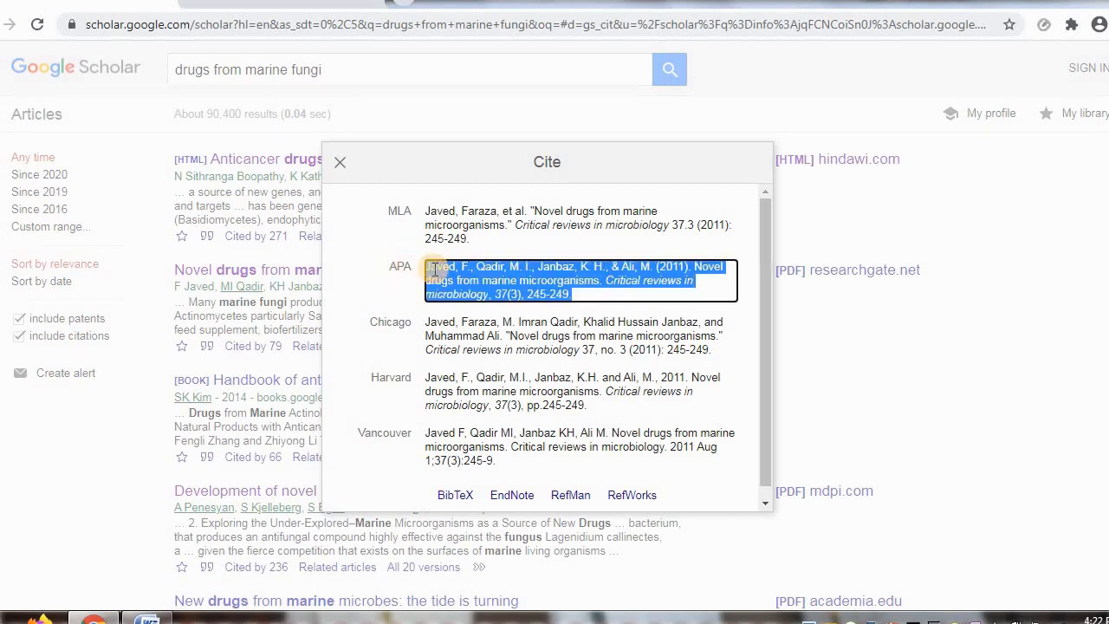
right_click(434, 269)
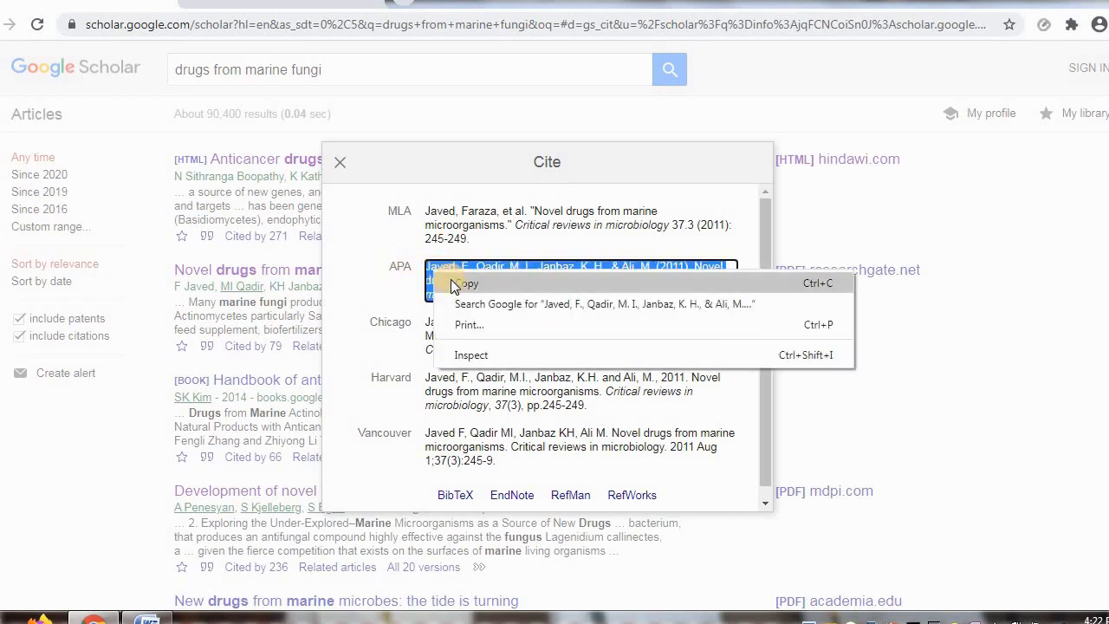
click(466, 283)
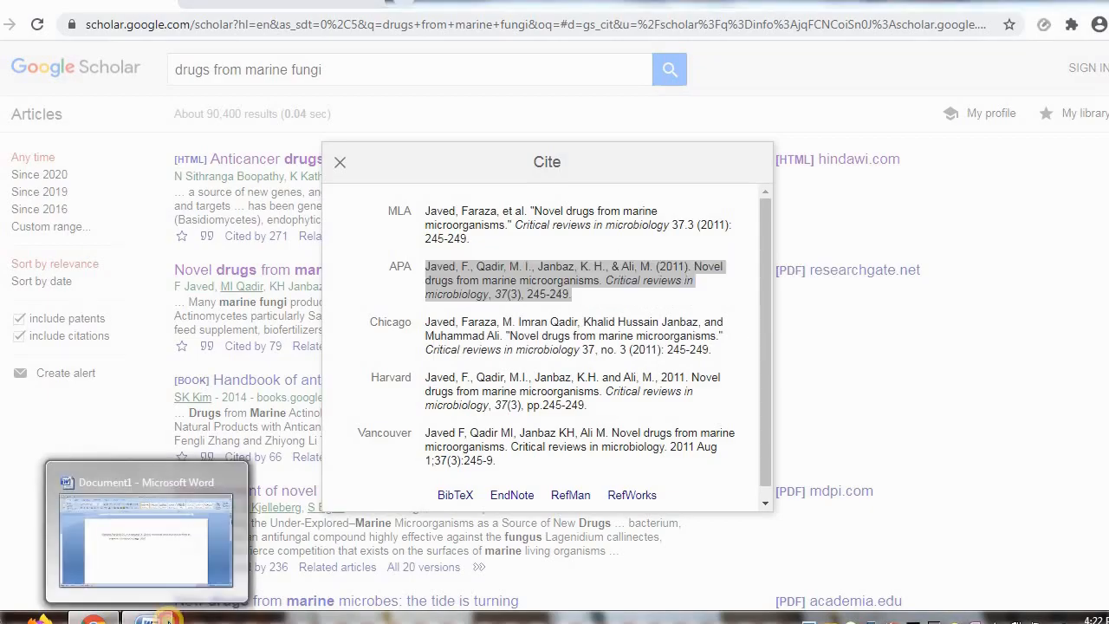
Step: Return to the Word document and paste the copied citation as text only, one blank line below the first reference
click(148, 618)
click(565, 284)
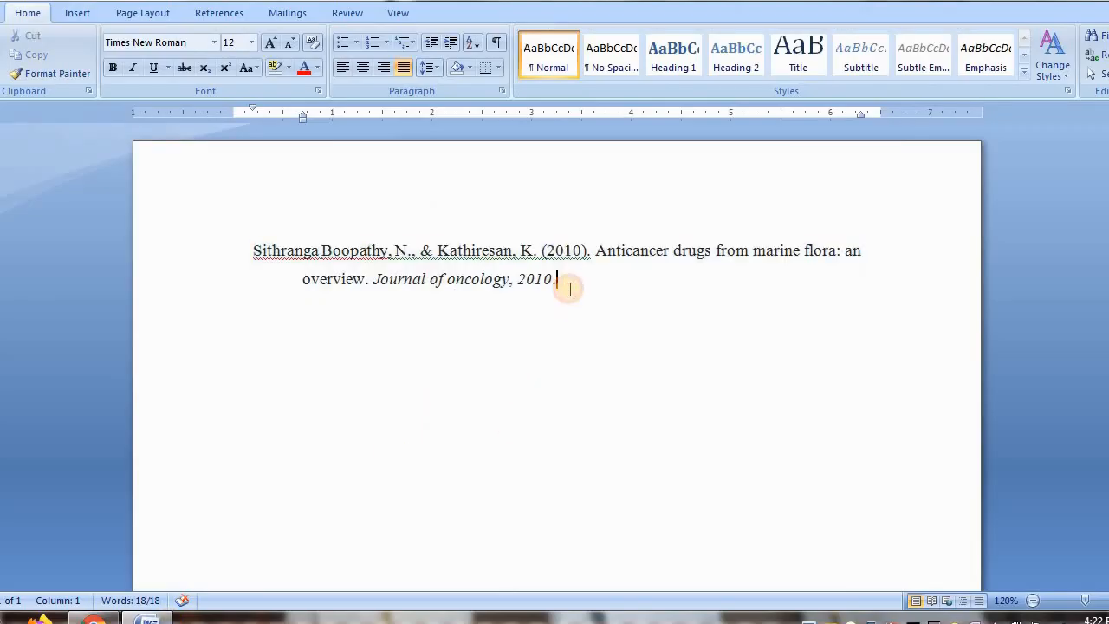
key(Return)
key(Return)
key(ctrl+v)
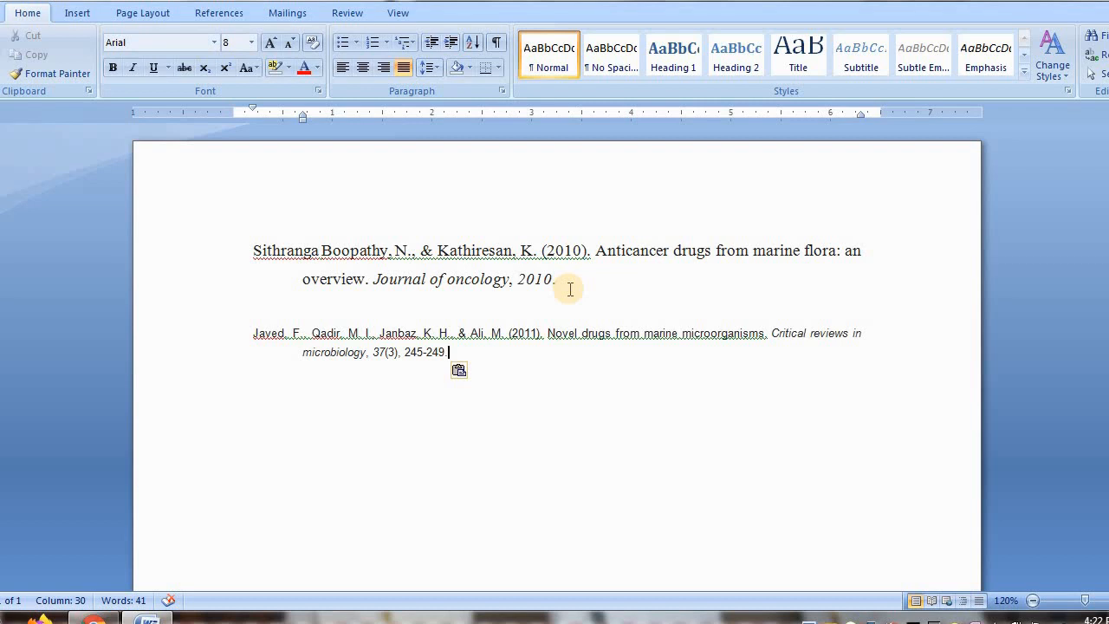
click(475, 375)
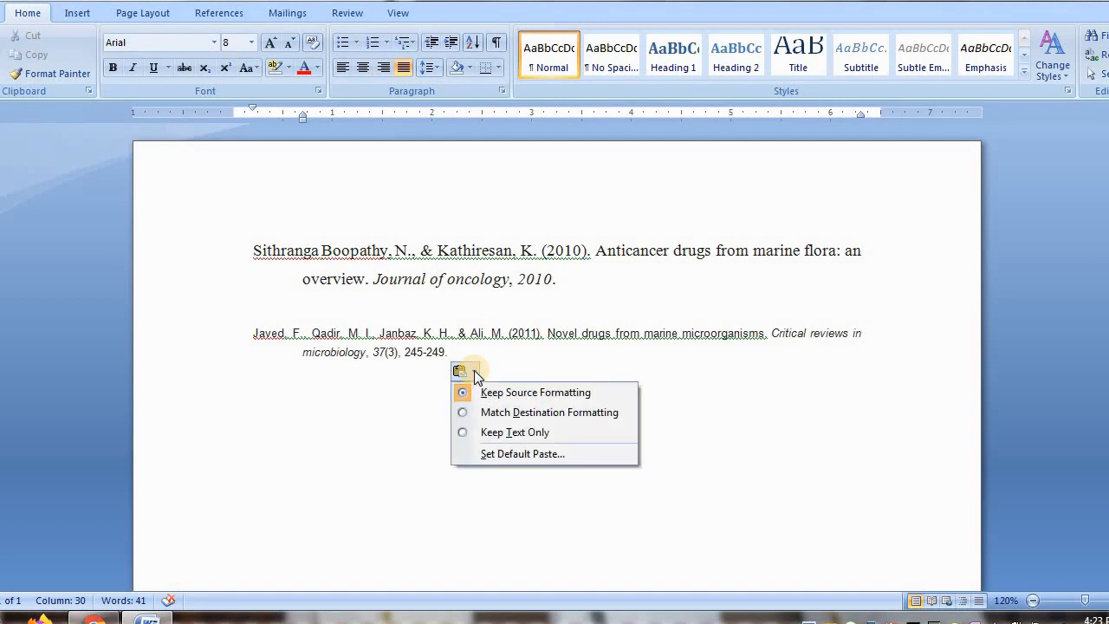
click(503, 430)
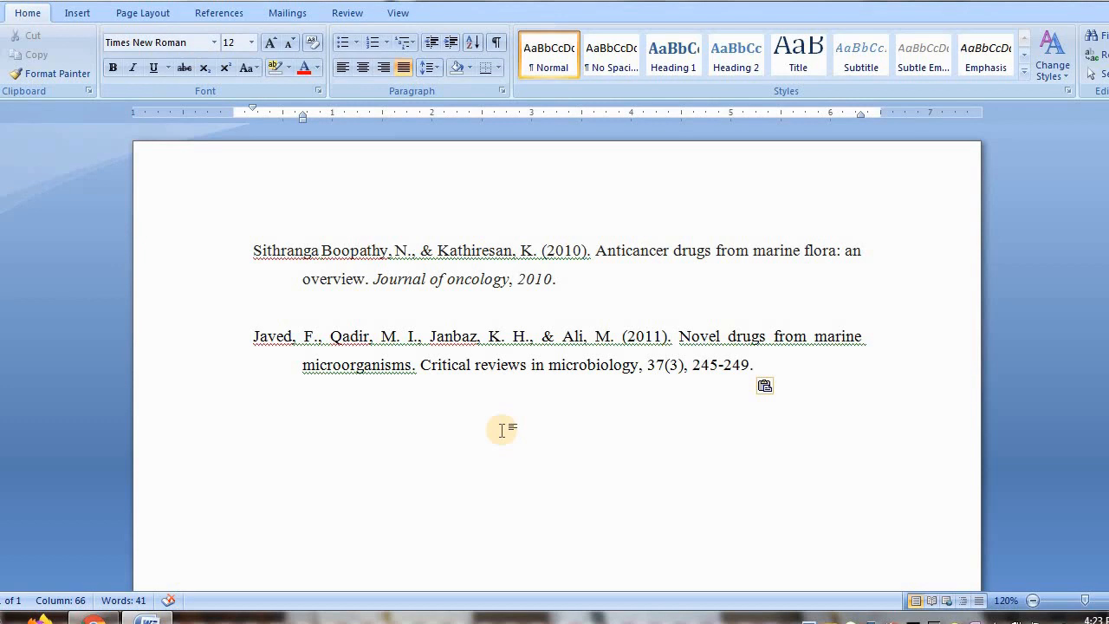
Step: Sort all the references by paragraph as text in ascending order and separate the two entries with a blank line
key(ctrl+a)
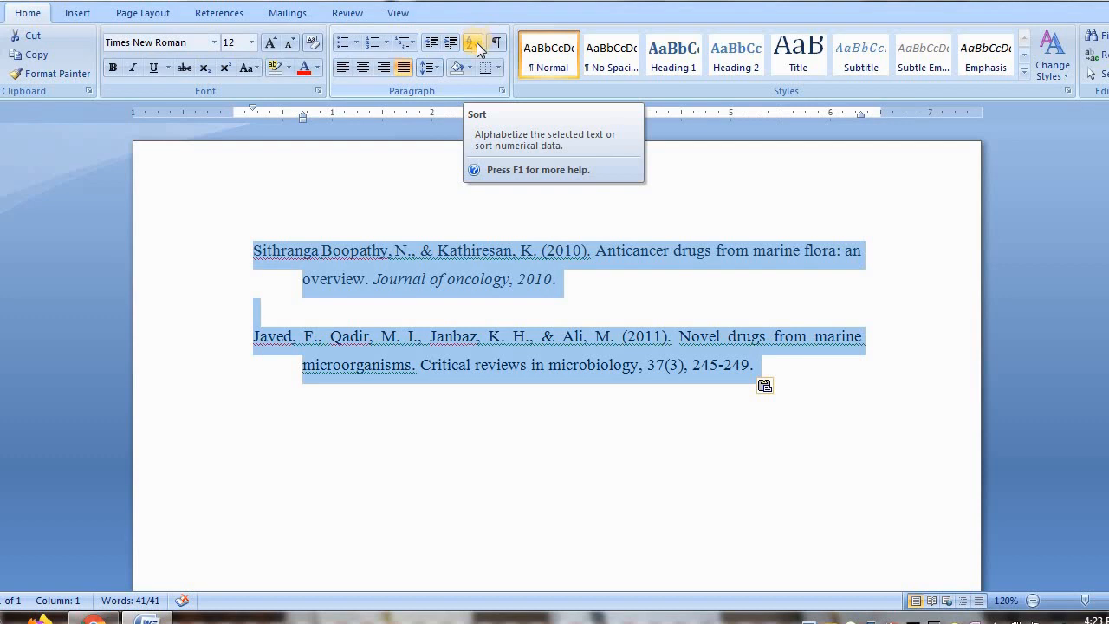
click(476, 45)
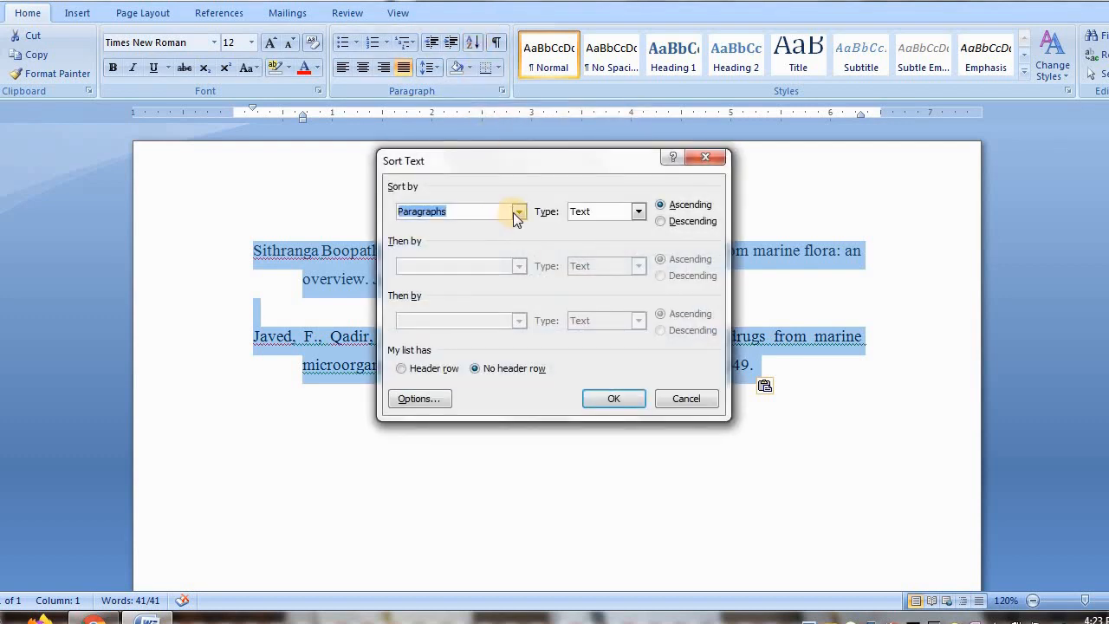
click(521, 211)
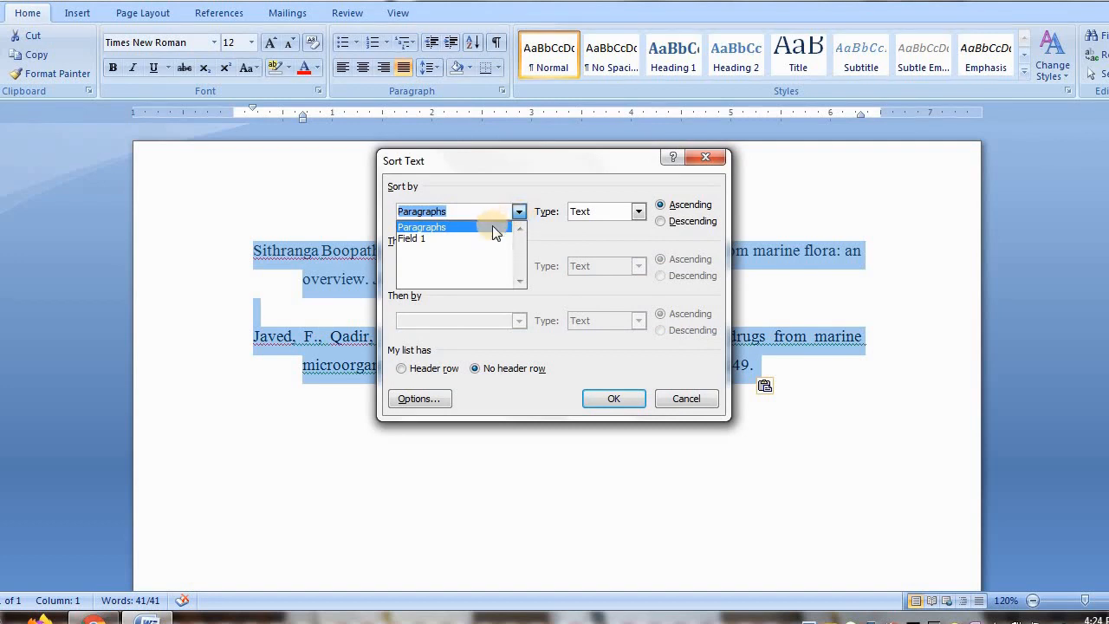
click(492, 227)
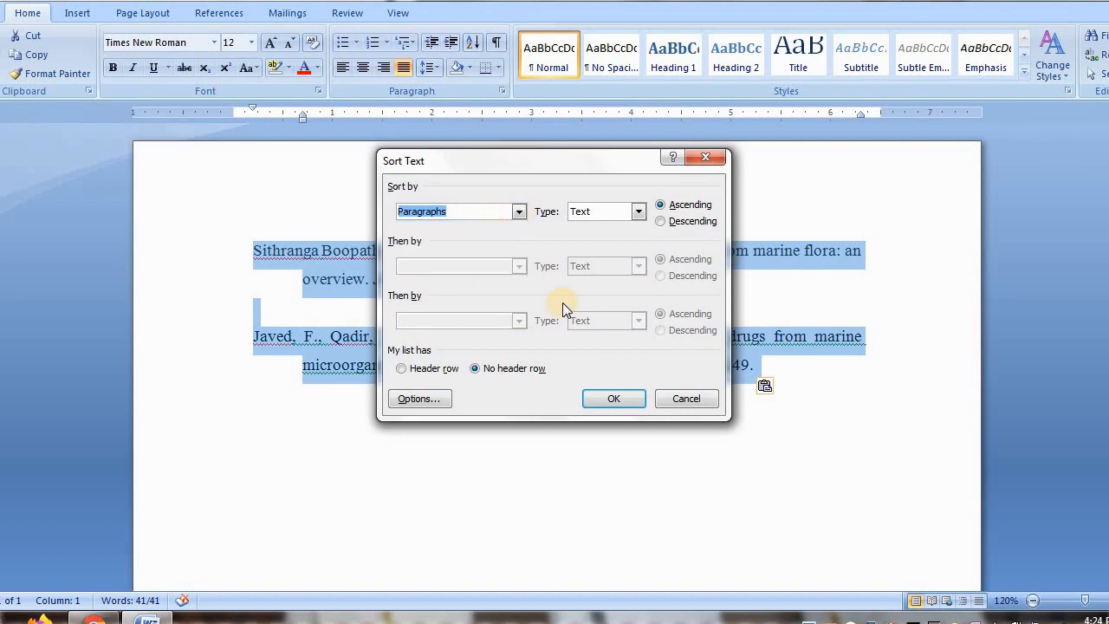
click(613, 398)
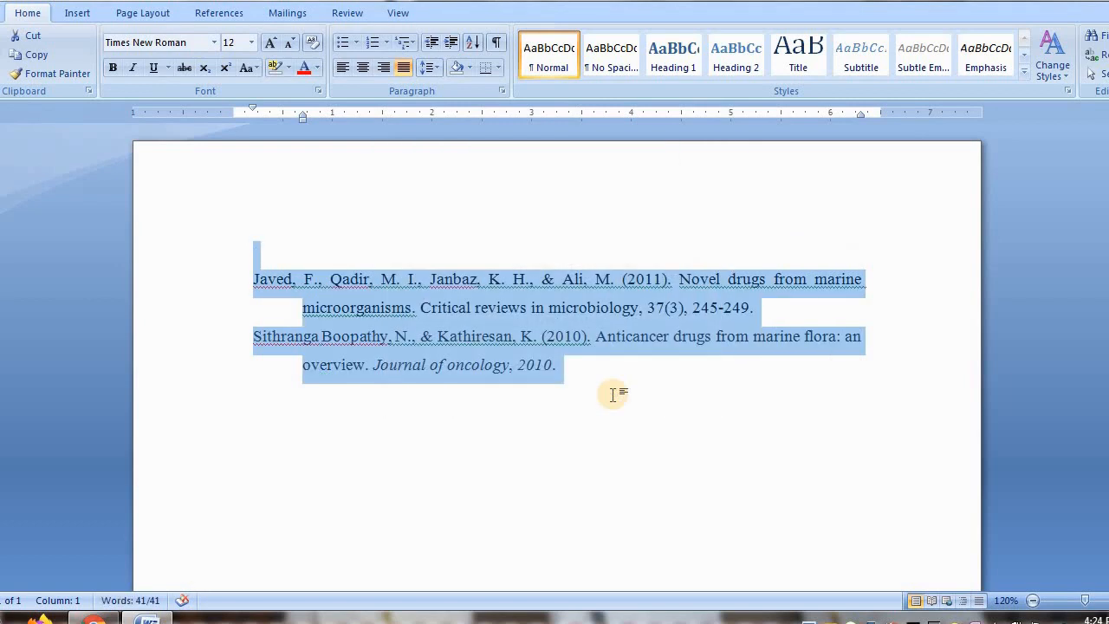
key(ctrl+z)
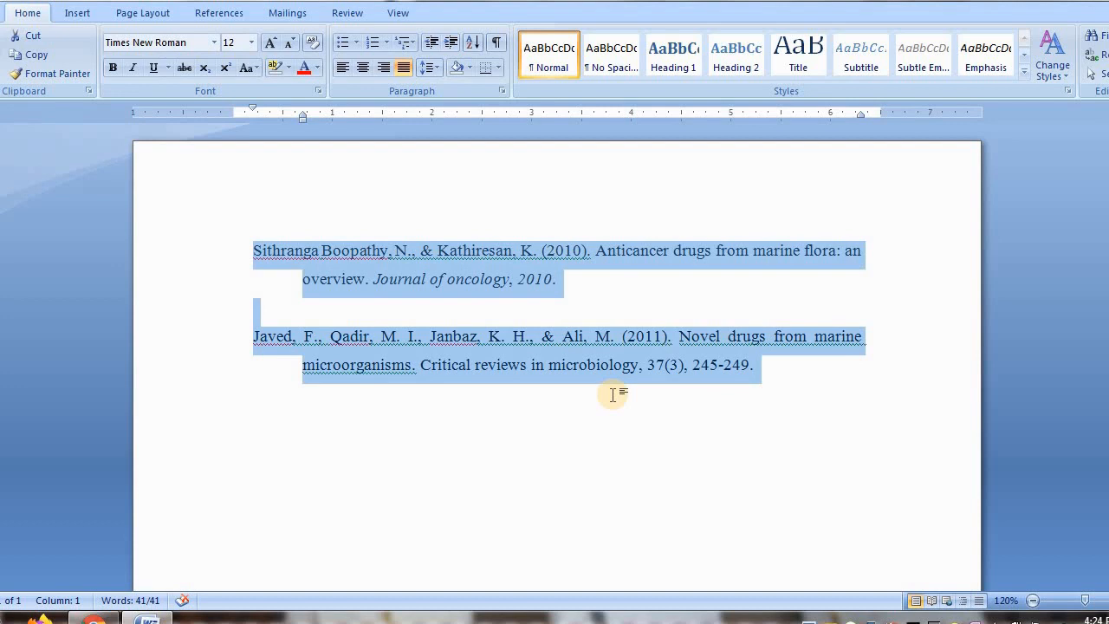
key(ctrl+y)
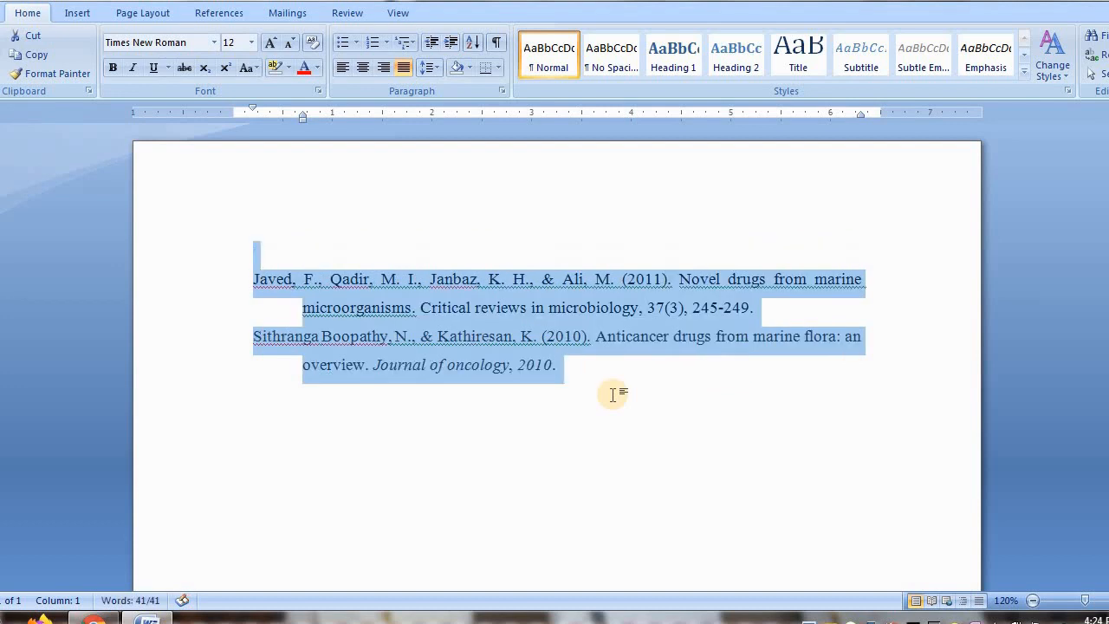
click(757, 308)
key(Return)
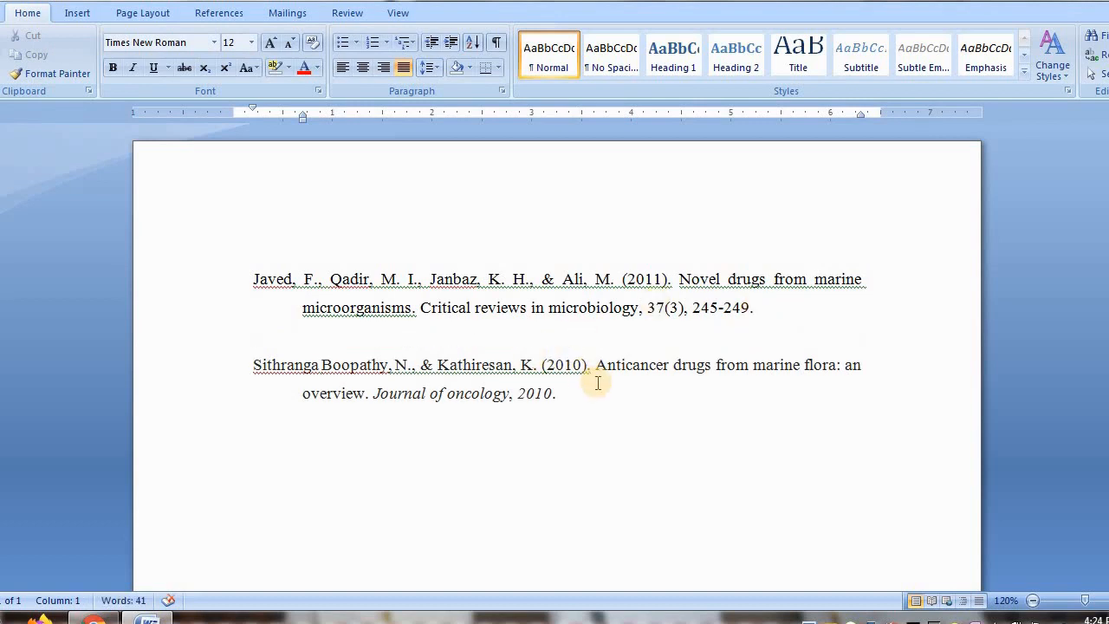
Step: Below the reference list, add the two-author in-text citation for the marine flora review, joining the surnames with "and" and ending in ", (2010)"
click(575, 398)
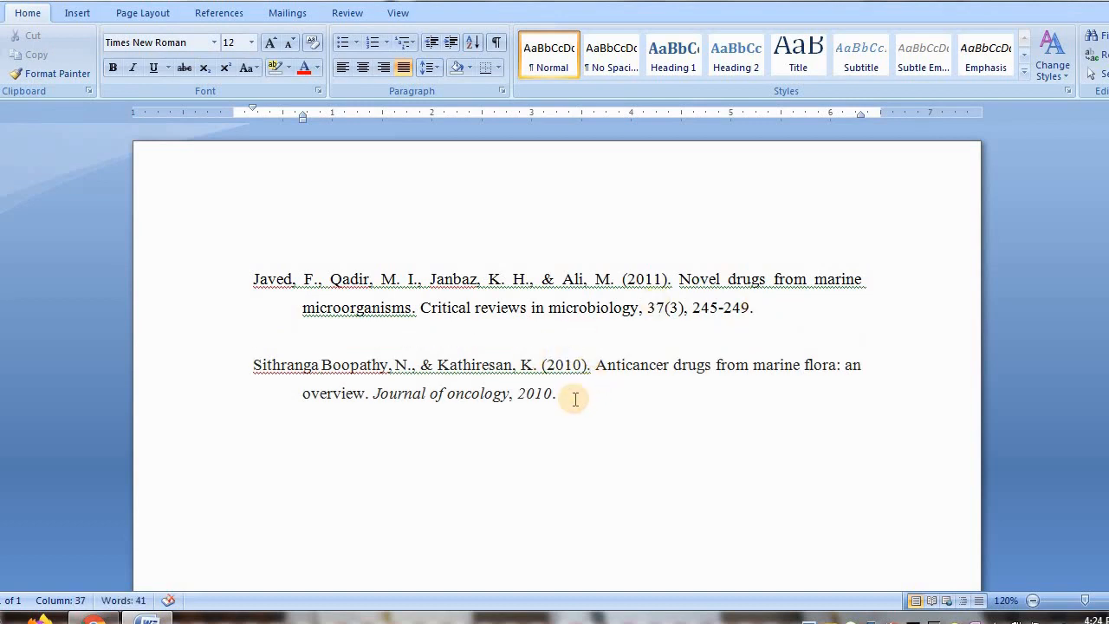
key(Return)
text(Sith)
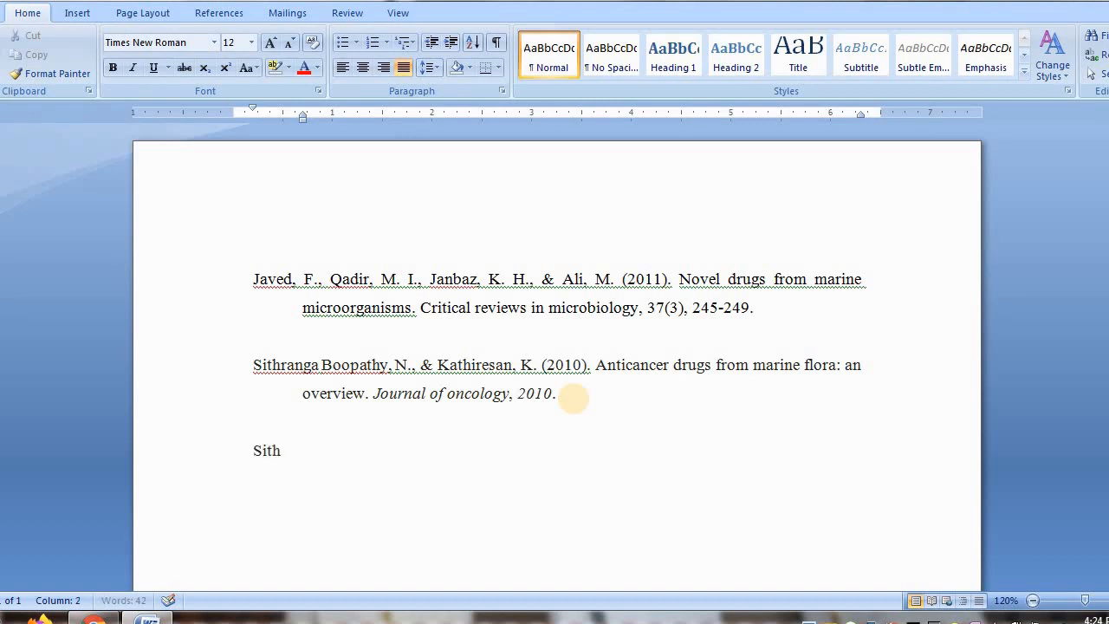
text(aranga a)
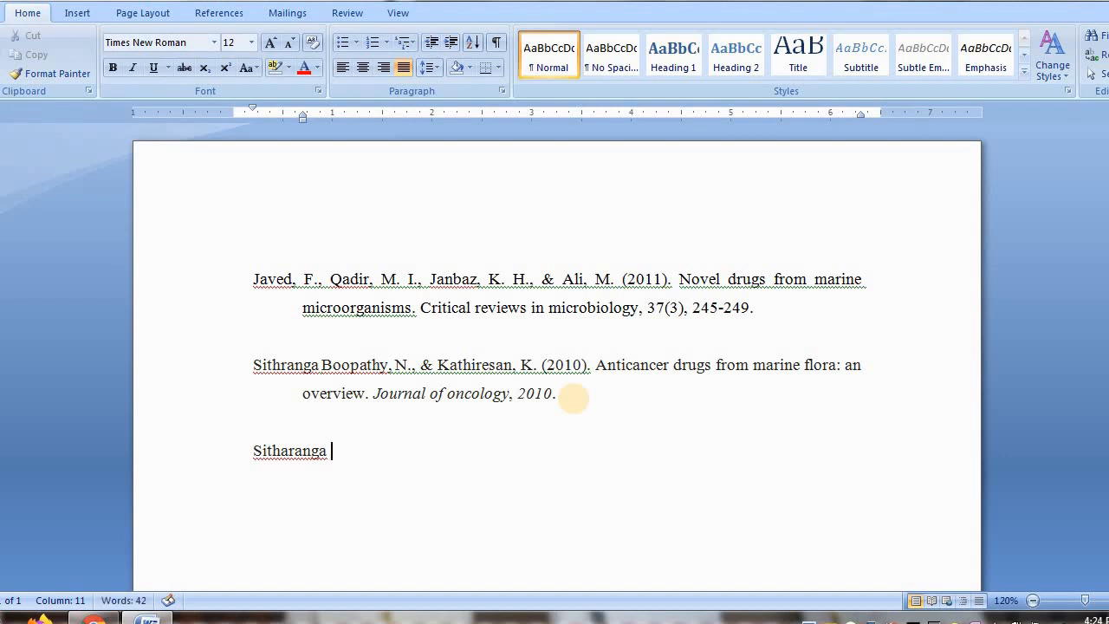
text(and Kath)
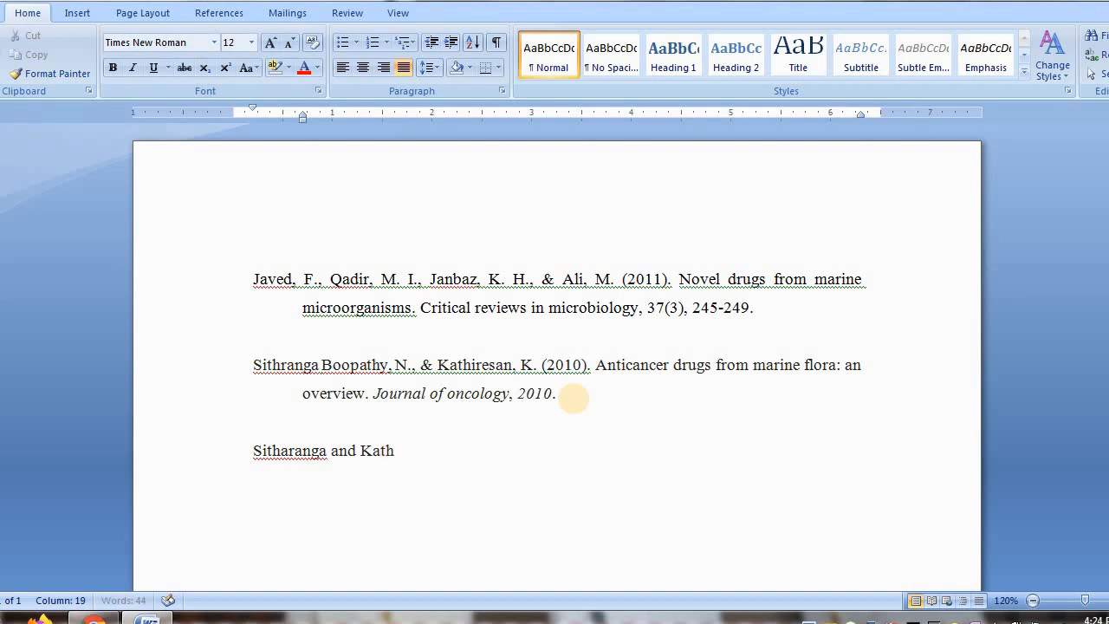
text(iresan)
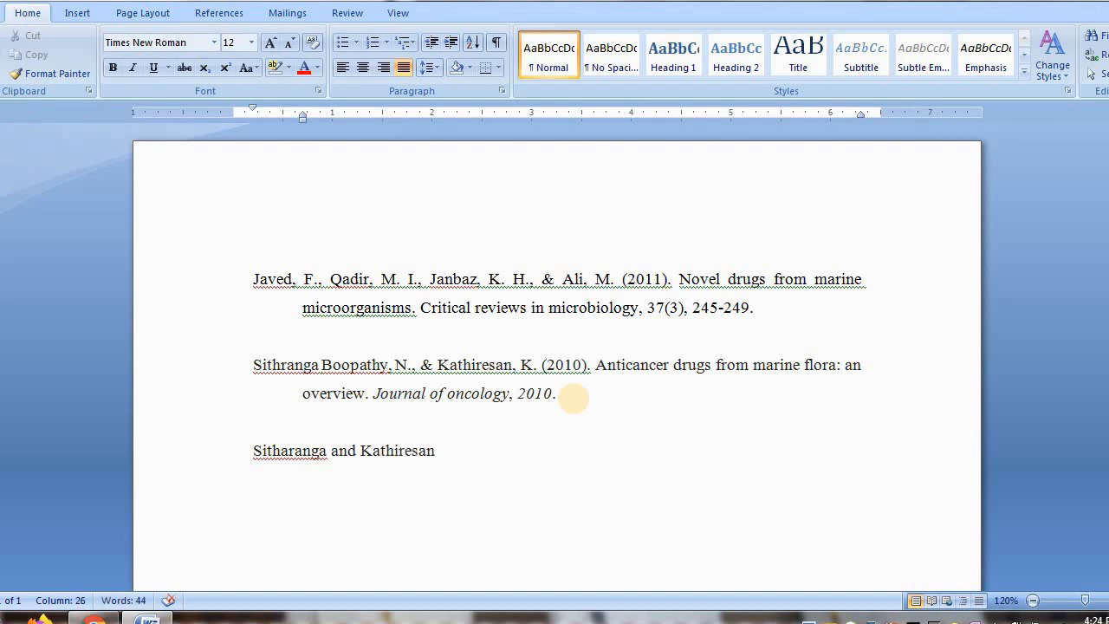
text(, ())
key(Left)
text(2010)
key(Right)
Step: On a new line, add the in-text citation for the marine microorganisms paper as the first author's surname followed by "et al., (2011)"
key(Return)
text(Javed )
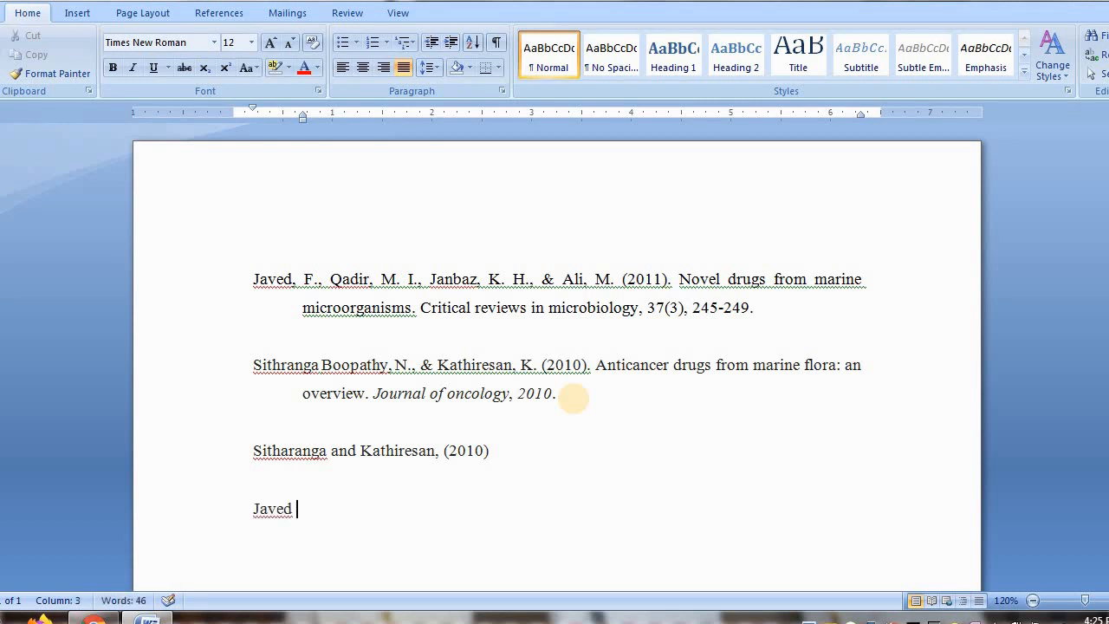
text(et al., ())
key(Left)
text(2011)
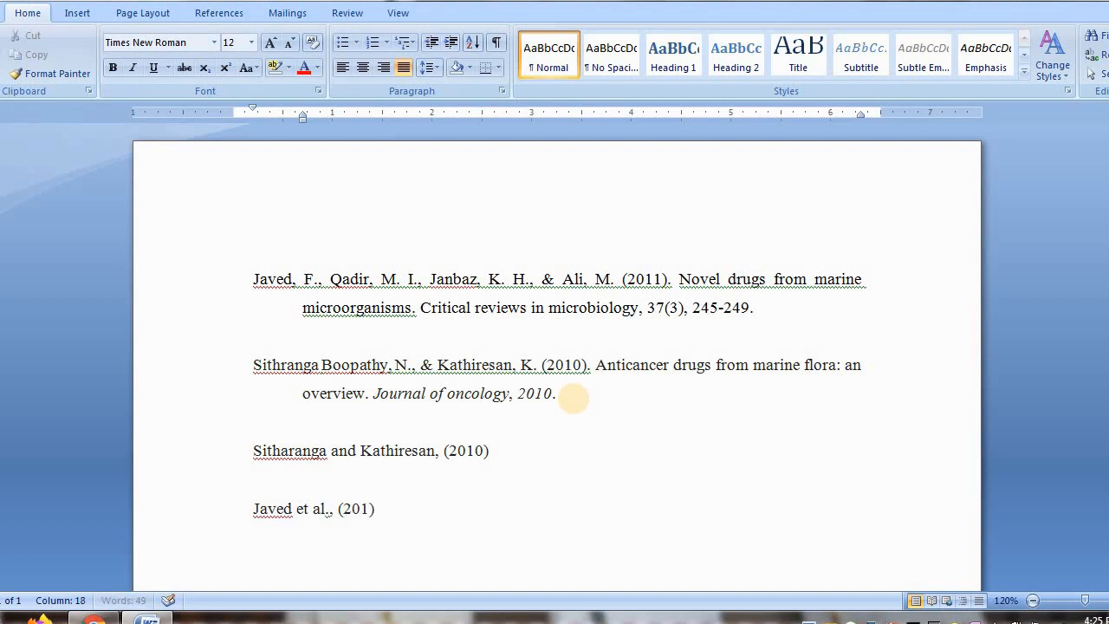
Step: Italicize "et al.," in the 2011 in-text citation
key(Left)
key(Left)
key(Left)
key(Left)
key(Left)
key(Left)
key(shift+Left)
key(shift+Left)
key(shift+Left)
key(shift+Left)
key(shift+Left)
key(shift+Left)
key(shift+Left)
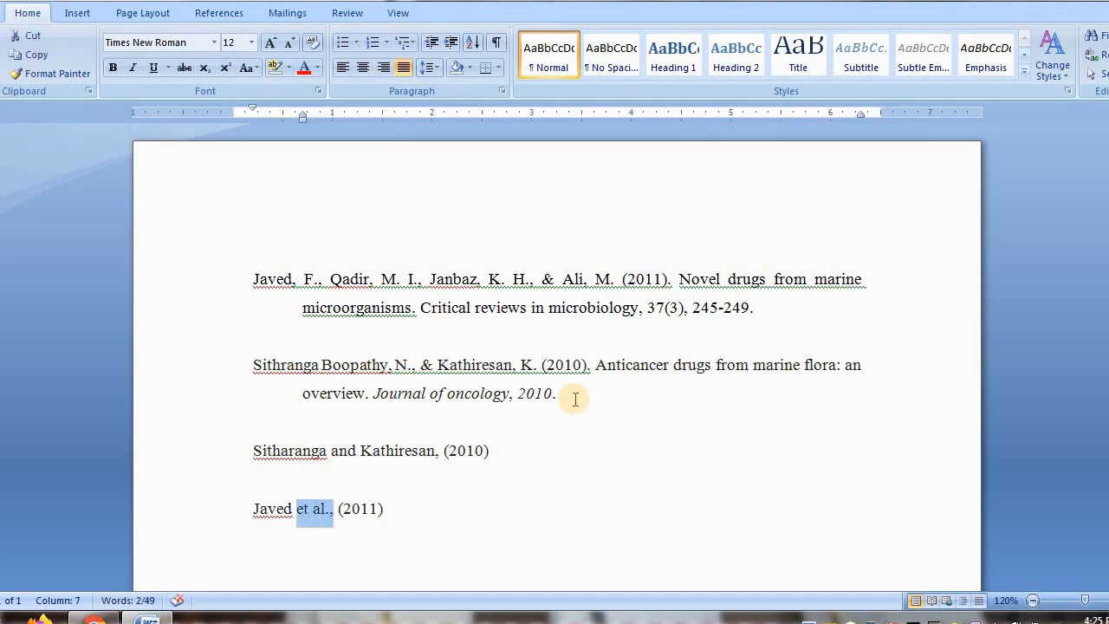
key(ctrl+i)
click(411, 509)
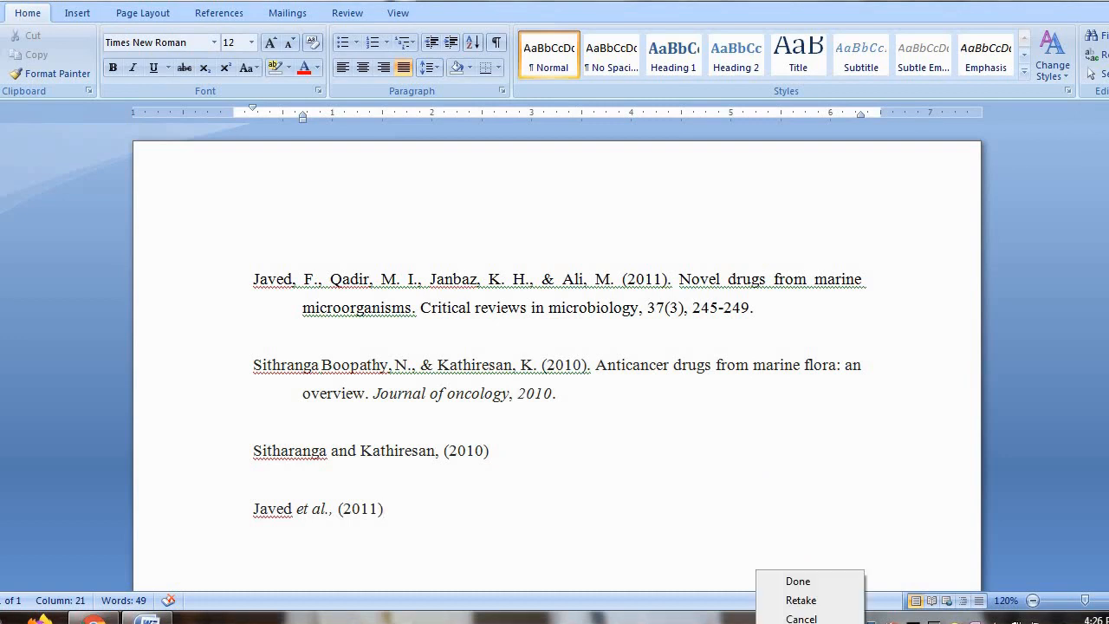
click(820, 584)
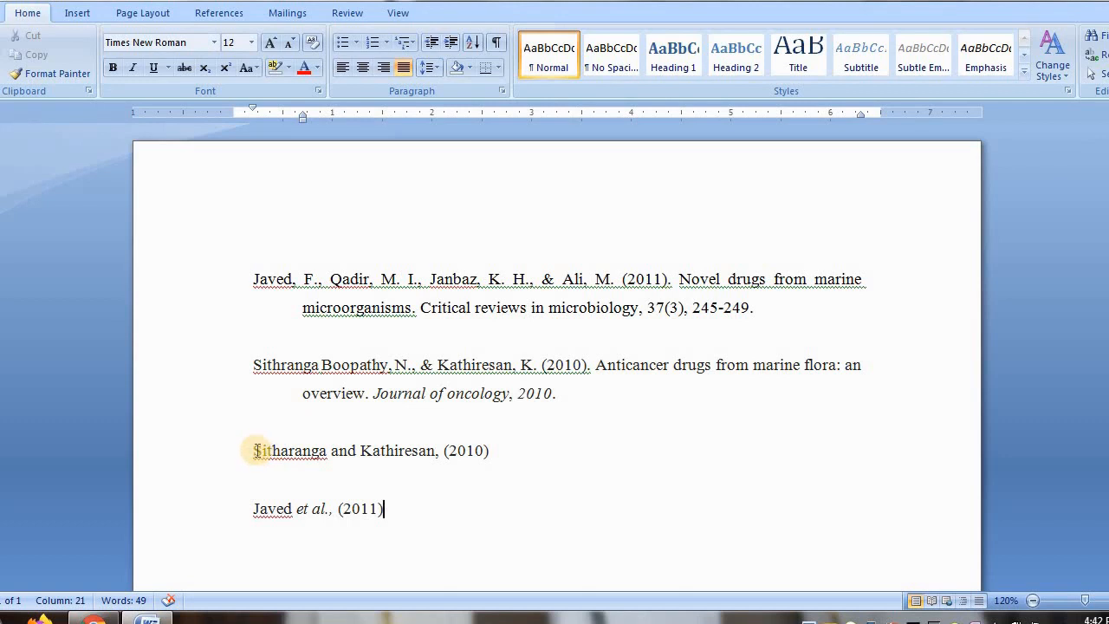
Step: Select both in-text citations, and open the recent Word document 26.06.2020 in a maximized window
drag(257, 451, 388, 520)
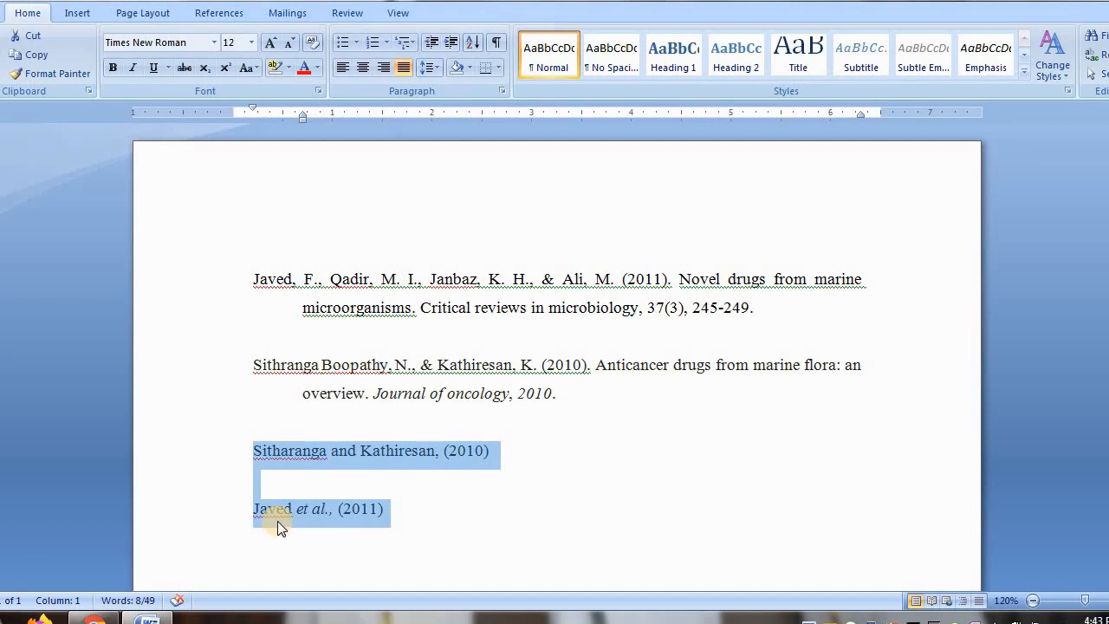
click(12, 617)
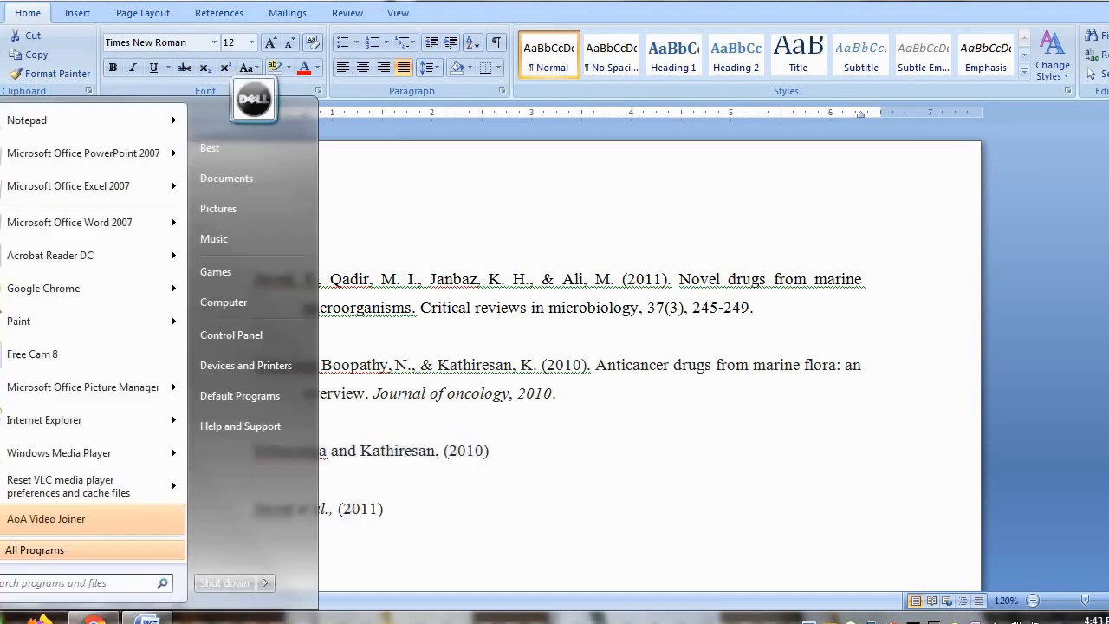
mouse_move(180, 228)
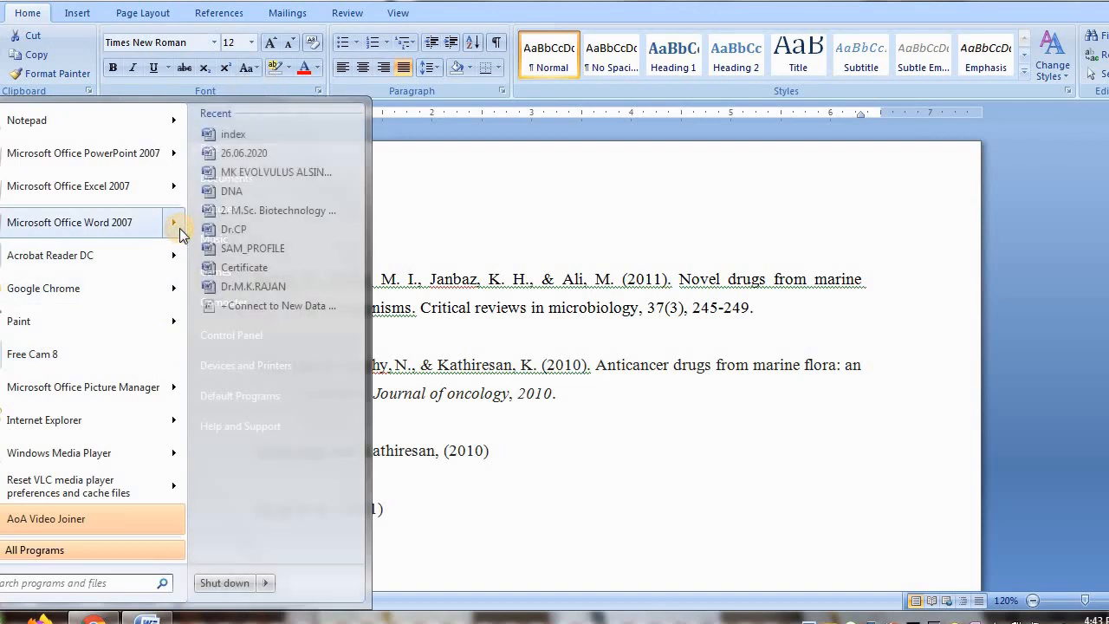
click(280, 152)
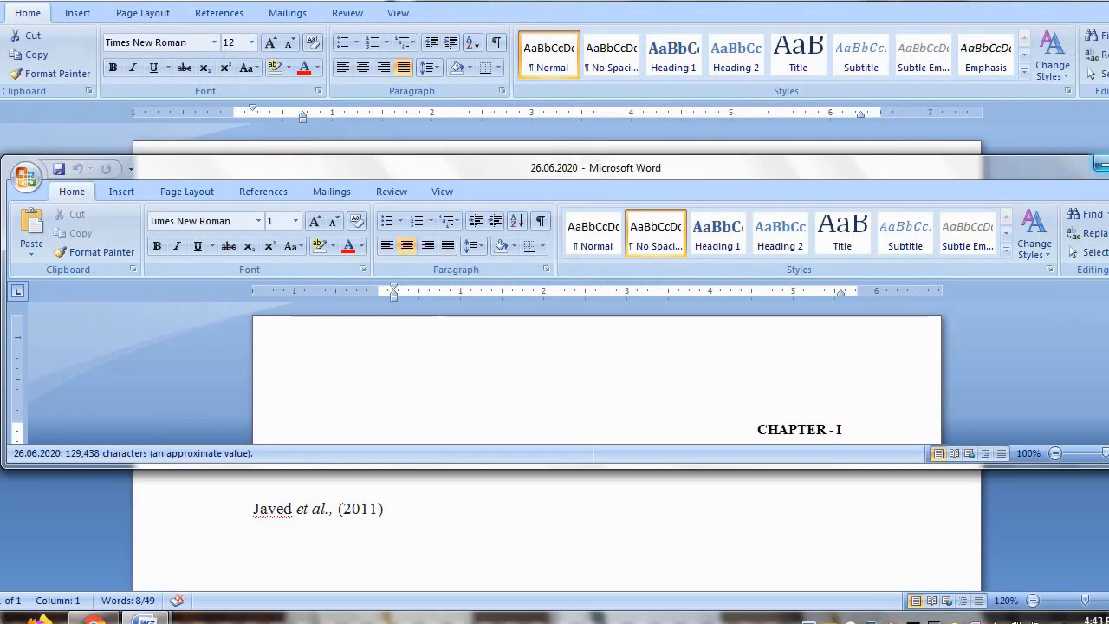
click(1108, 164)
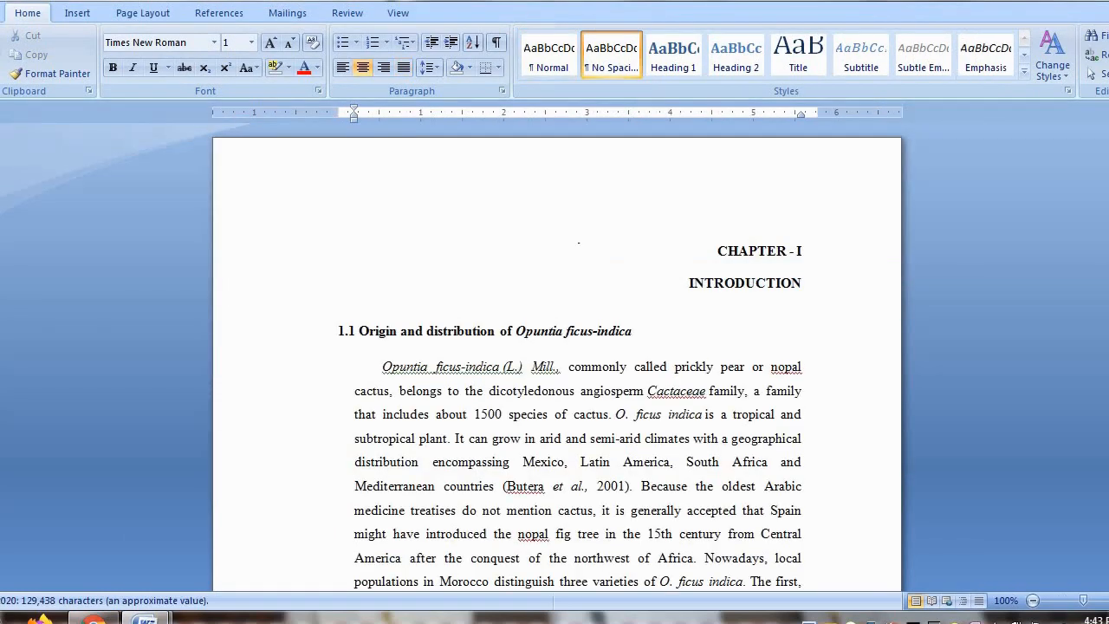
Step: Examine how in-text citations are placed in section 1.1 of the Chapter I introduction on Opuntia ficus-indica
click(689, 284)
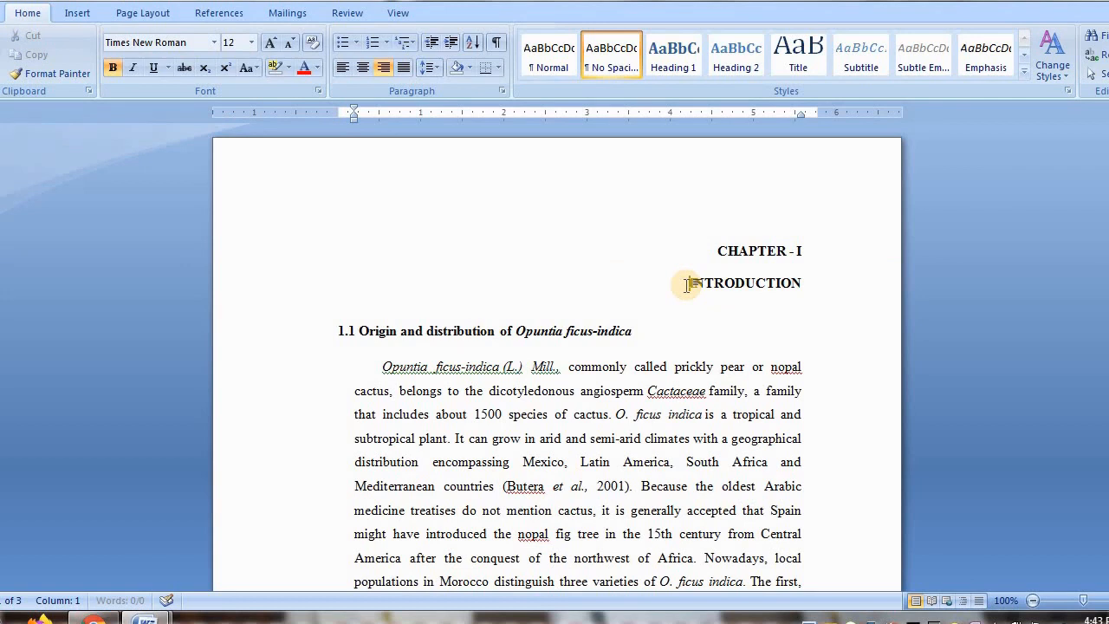
key(Down)
key(Down)
key(Down)
key(Down)
key(Down)
key(Down)
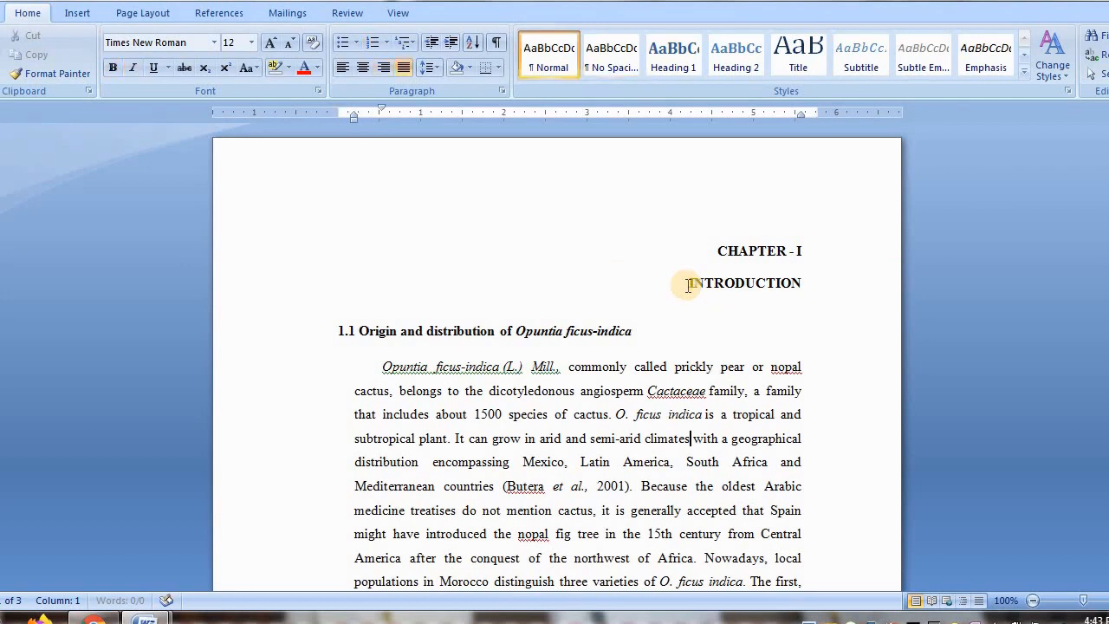
key(Down)
key(Down)
key(Down)
key(Down)
key(Down)
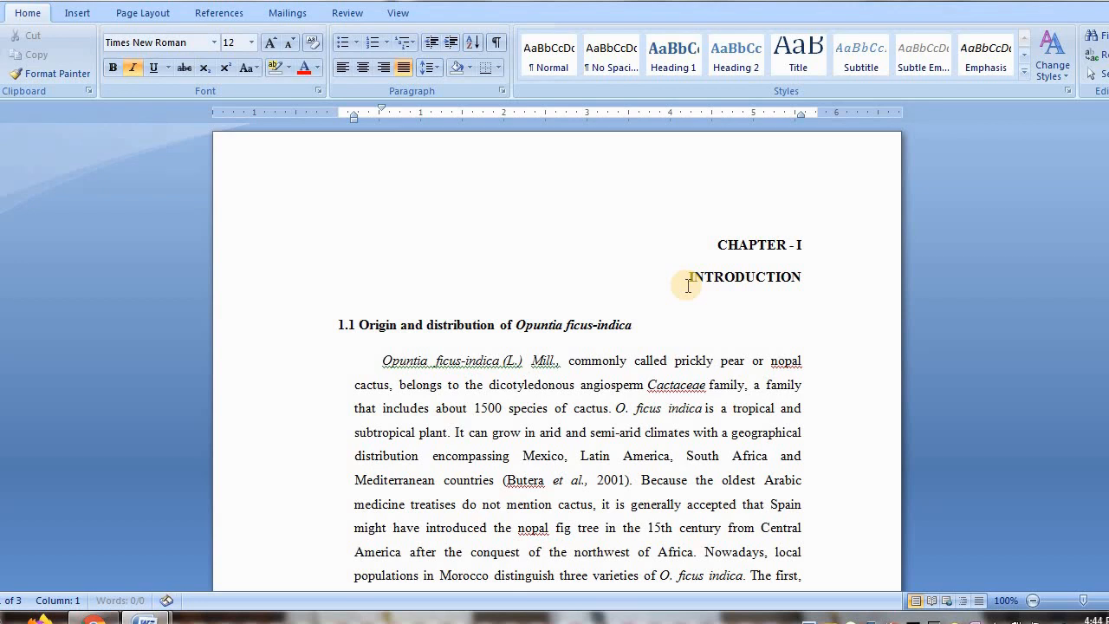
key(Down)
key(Down)
key(Down)
key(Down)
key(Down)
key(Down)
key(Down)
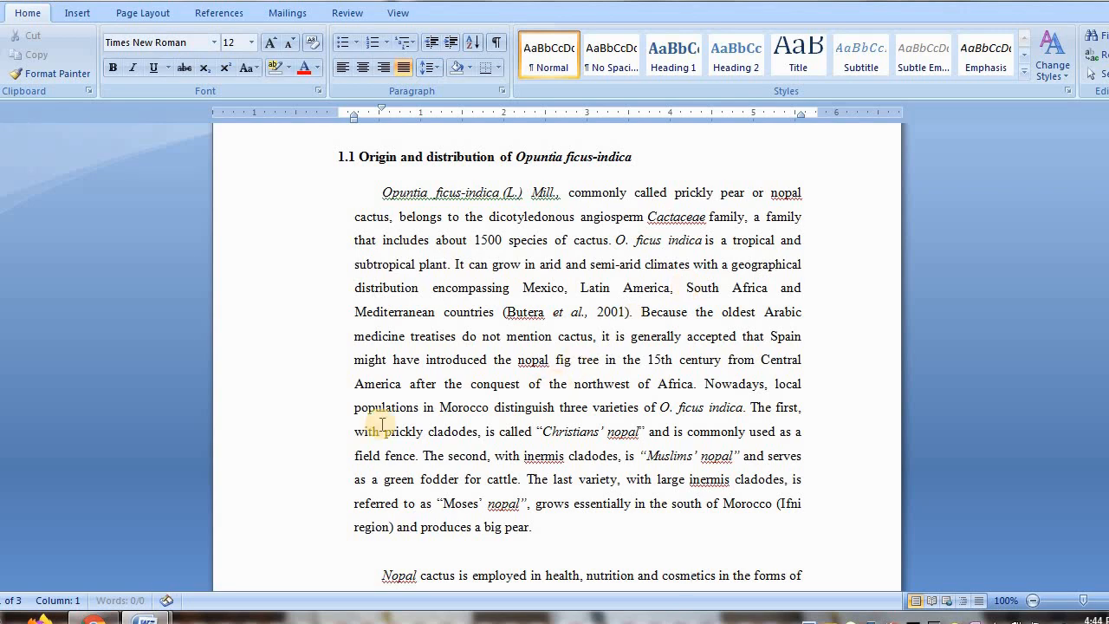
Step: Switch to Google Scholar in the browser and try to open "Development of novel drugs from marine surface associated microorganisms" in a separate tab
click(94, 620)
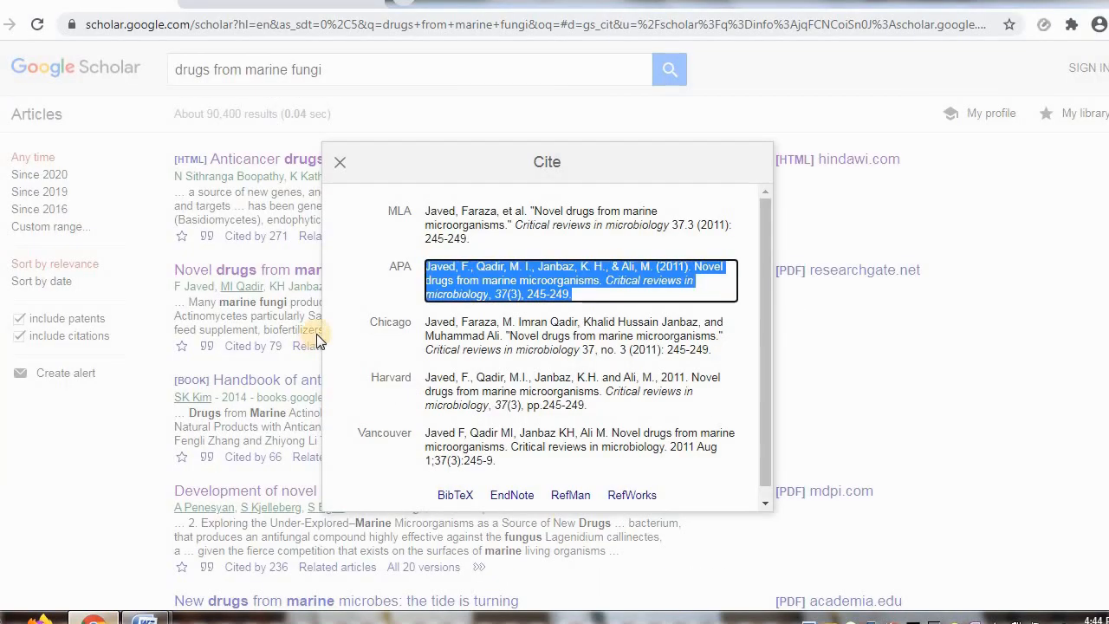
click(340, 164)
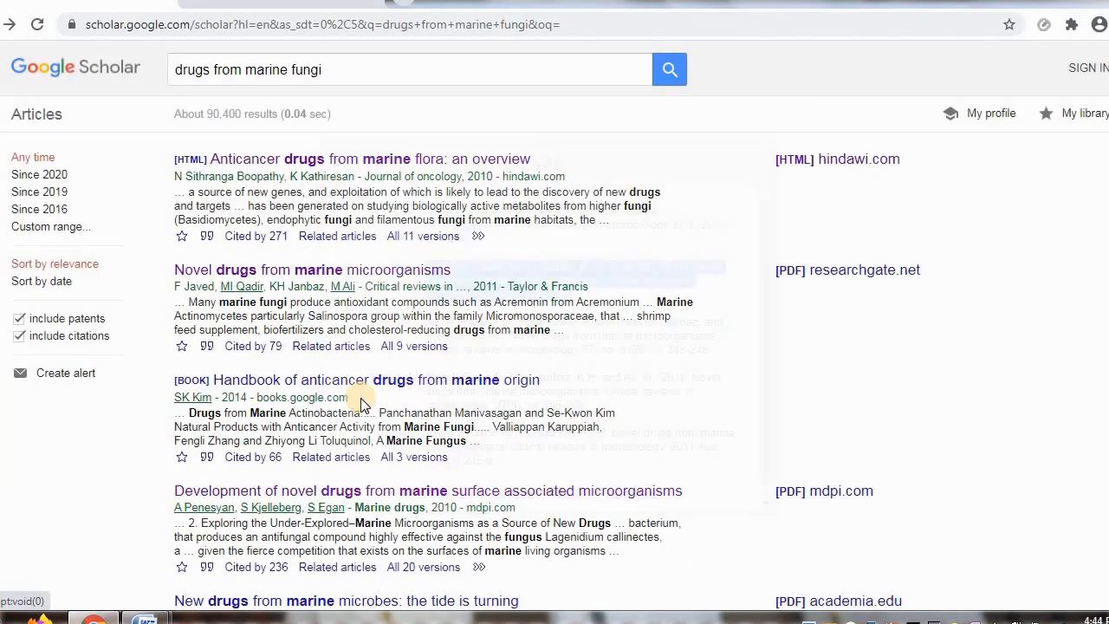
right_click(539, 500)
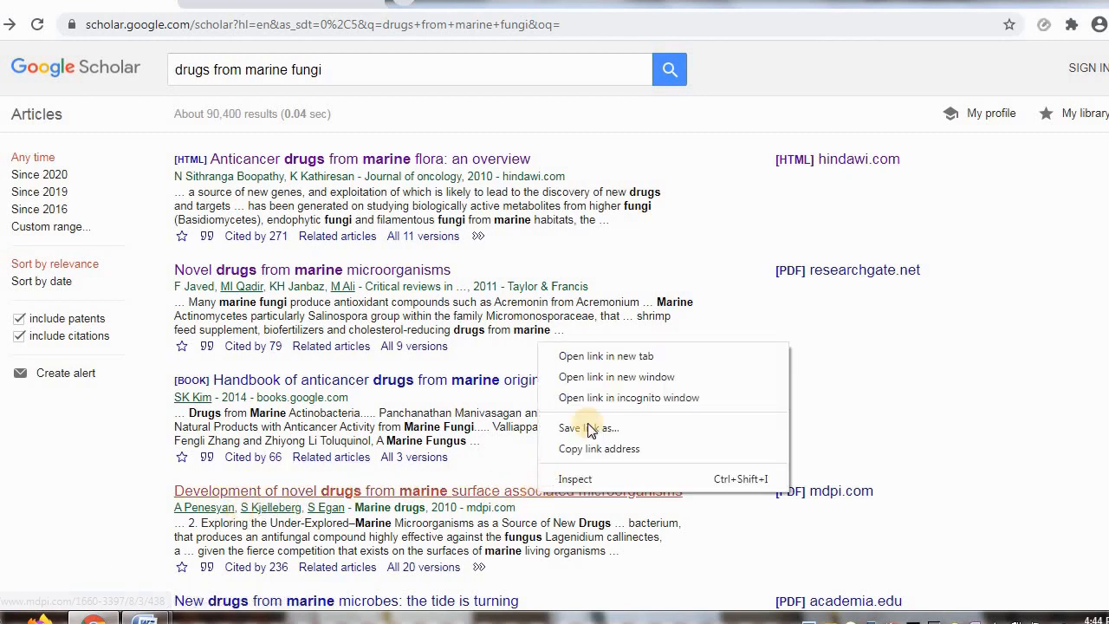
click(587, 354)
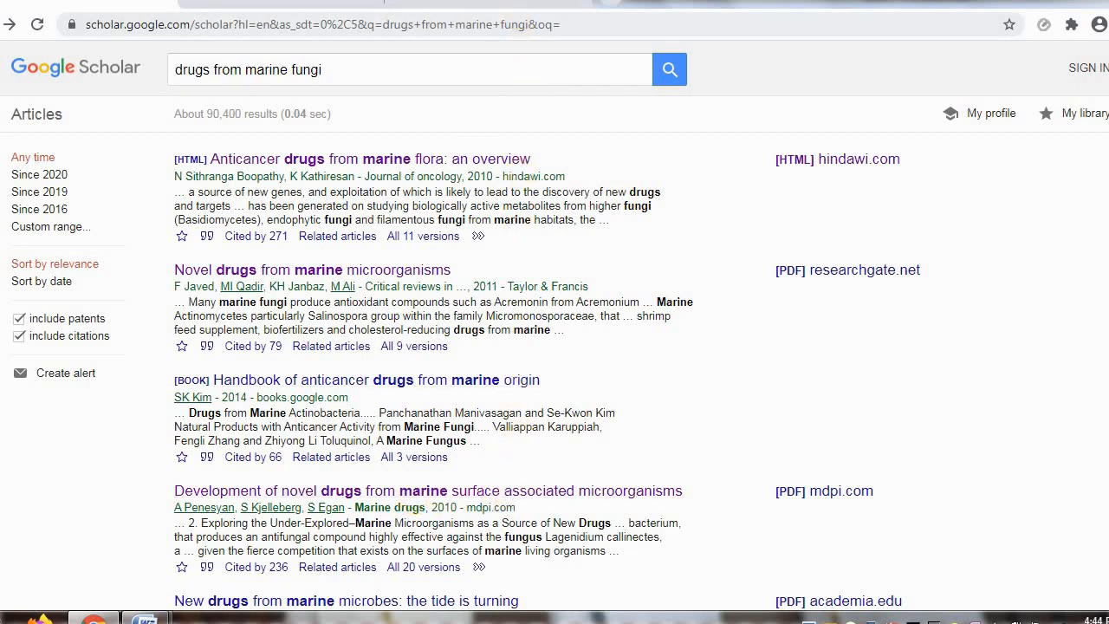
click(486, 4)
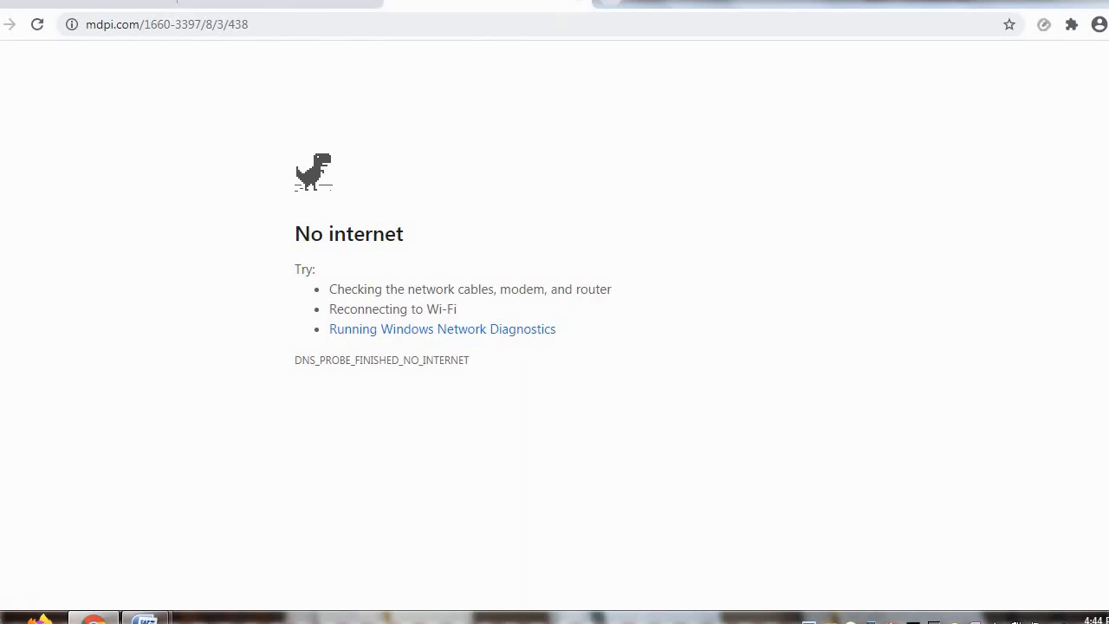
click(579, 1)
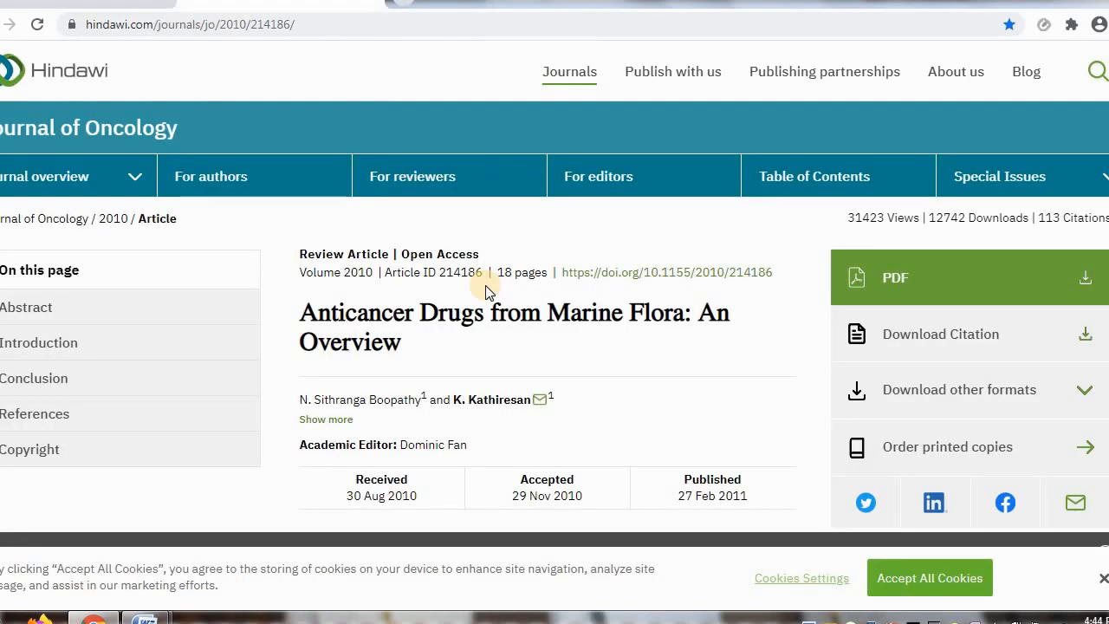
Step: Read the abstract and introduction of the Hindawi article "Anticancer Drugs from Marine Flora: An Overview", examining how its sources are cited
click(130, 3)
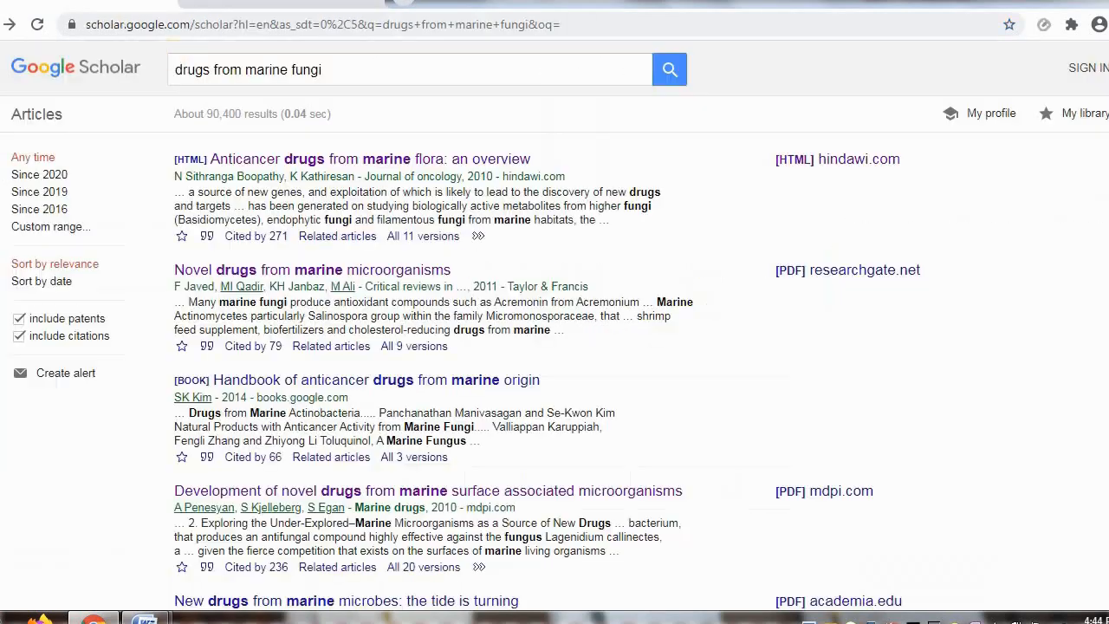
click(282, 3)
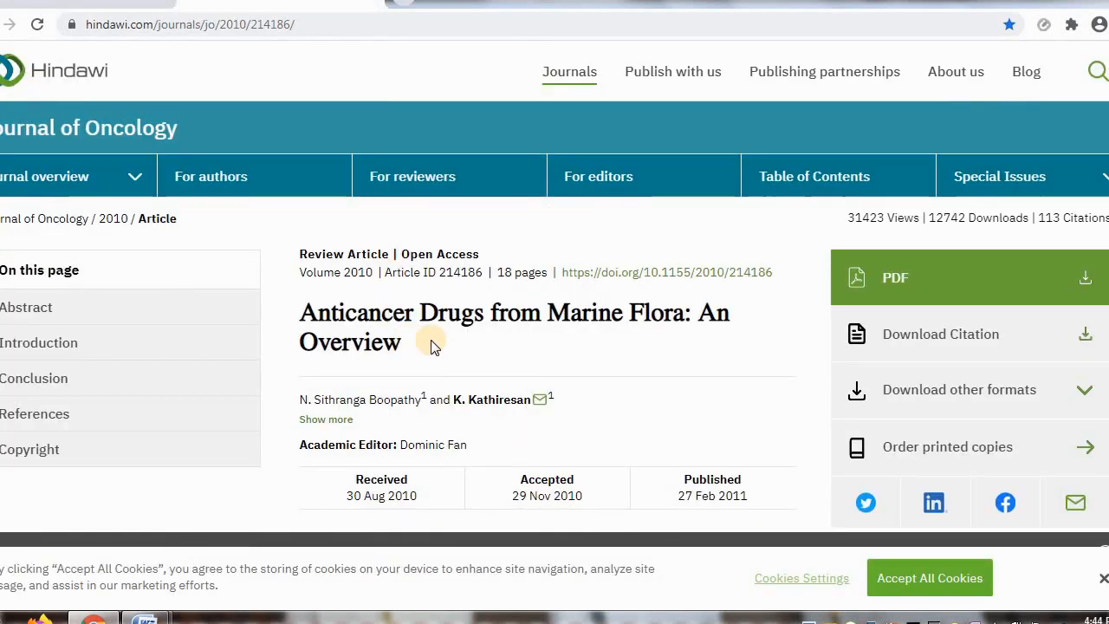
scroll(433, 345, down, 4)
scroll(432, 340, down, 1)
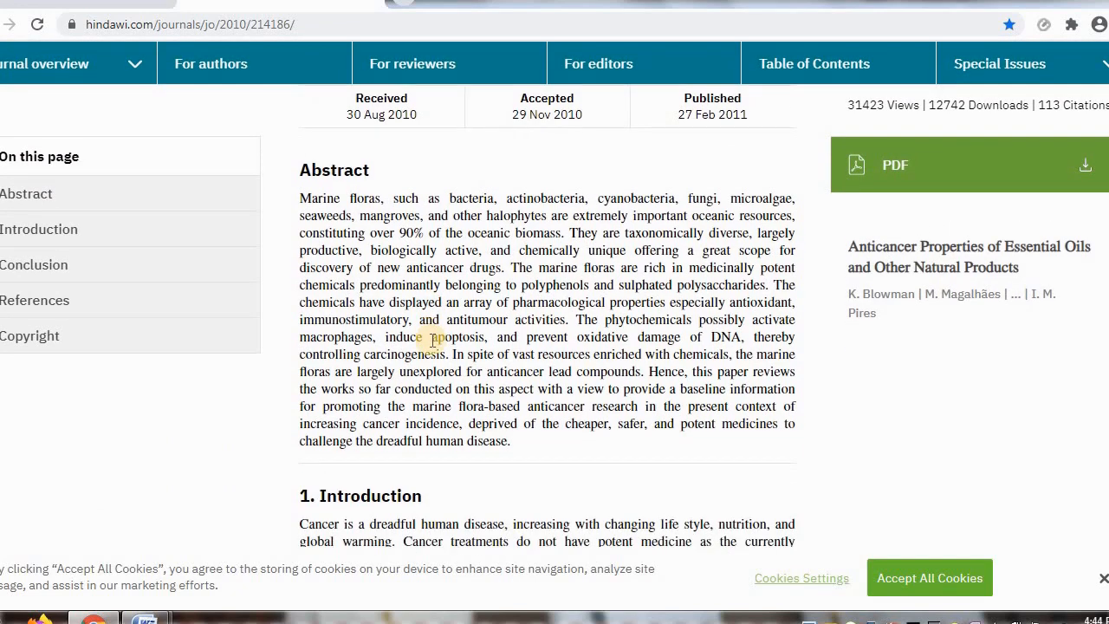
scroll(433, 340, down, 3)
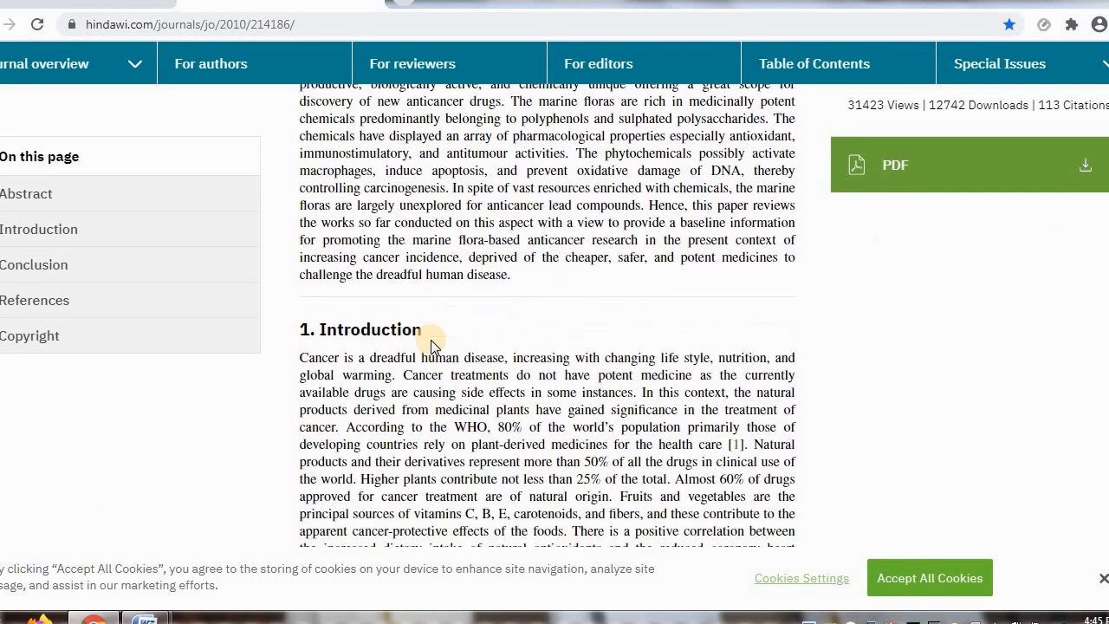
scroll(433, 339, down, 1)
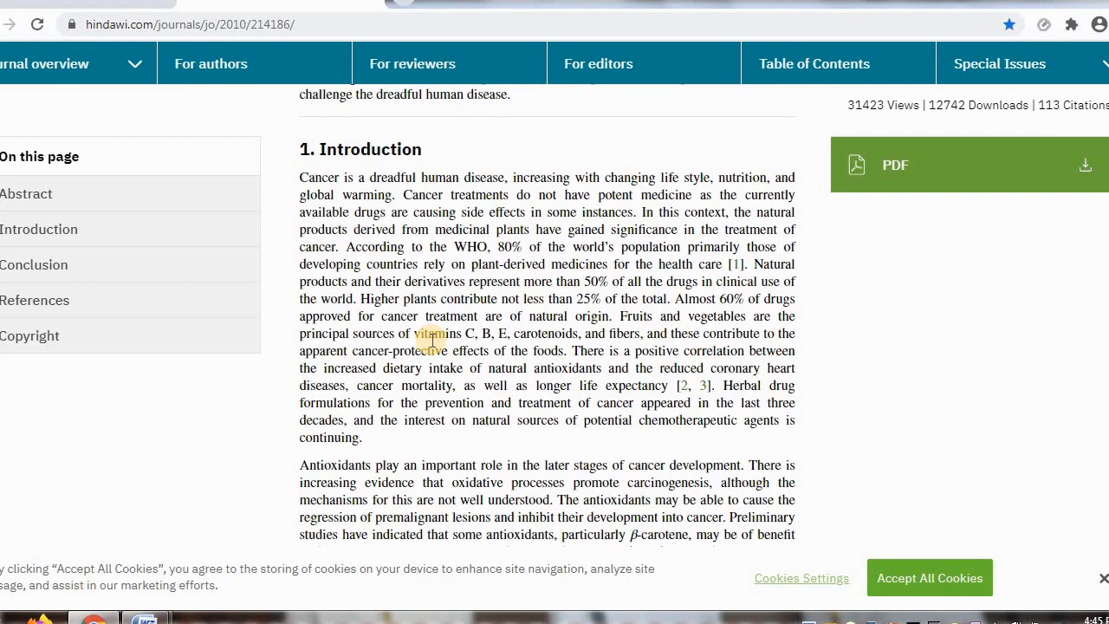
scroll(432, 339, down, 1)
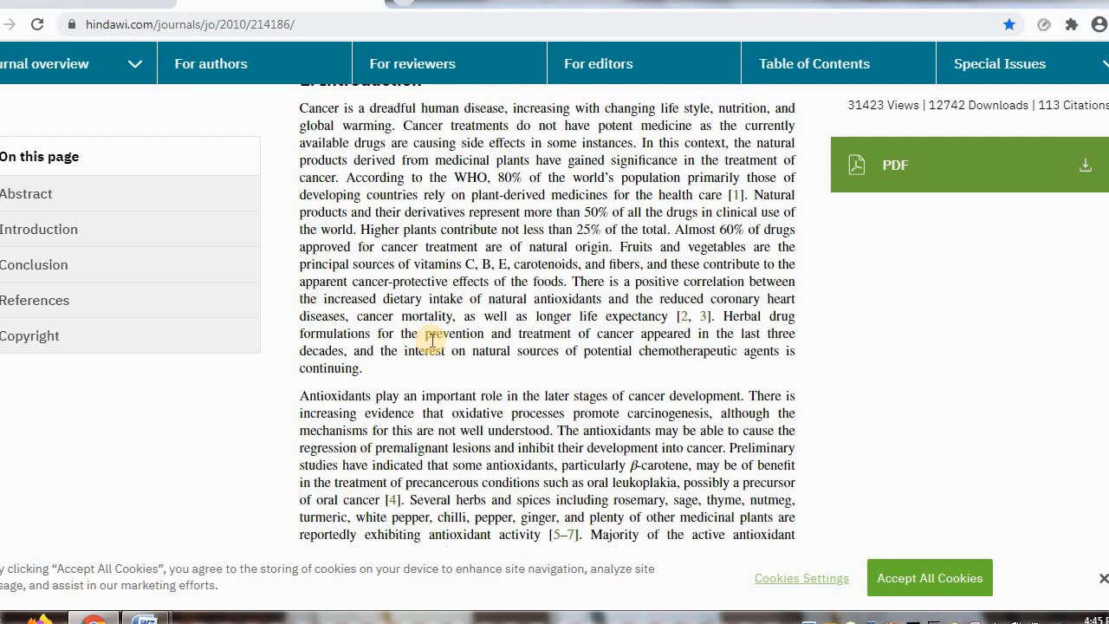
scroll(432, 340, up, 2)
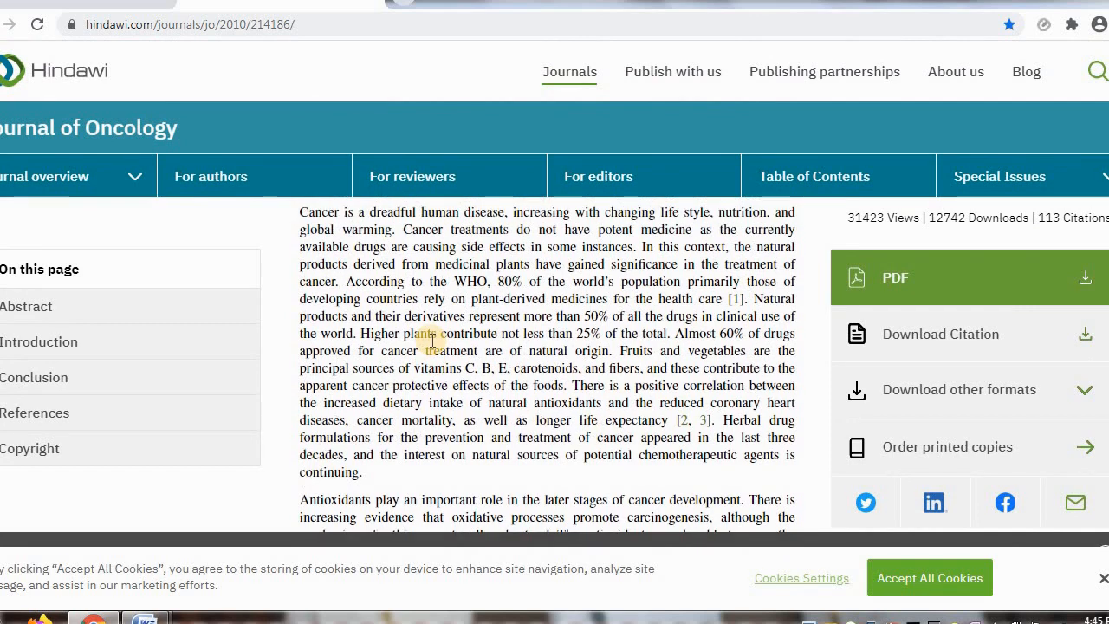
scroll(433, 339, up, 1)
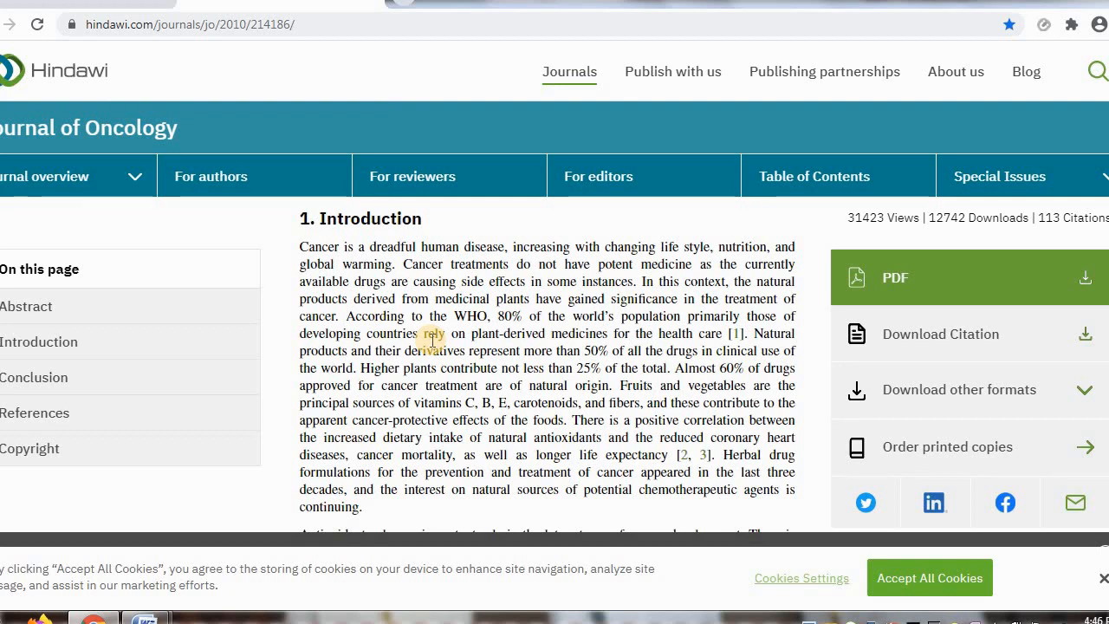
Step: Switch back to the Word document 26.06.2020
mouse_move(147, 617)
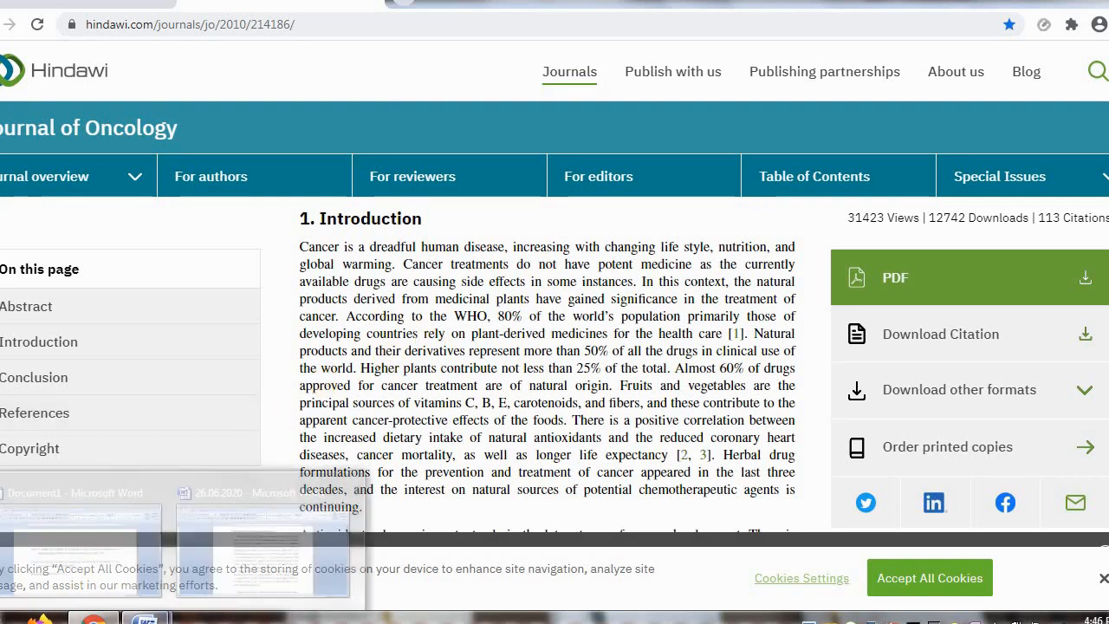
click(229, 561)
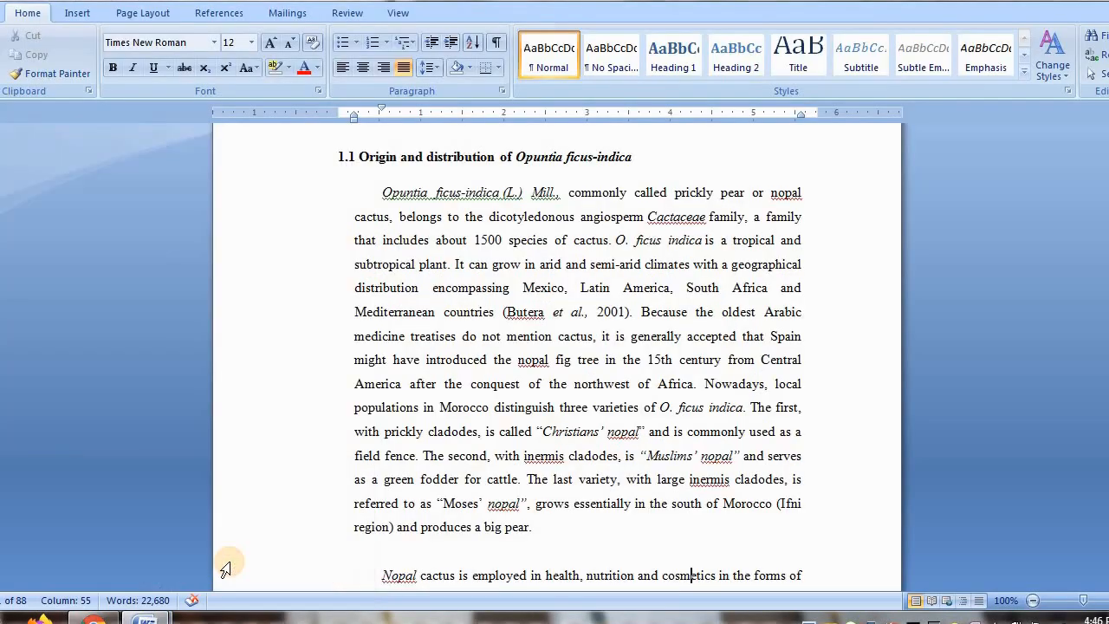
Step: Examine the in-text citation closing the sentence on geographical distribution in section 1.1
click(523, 313)
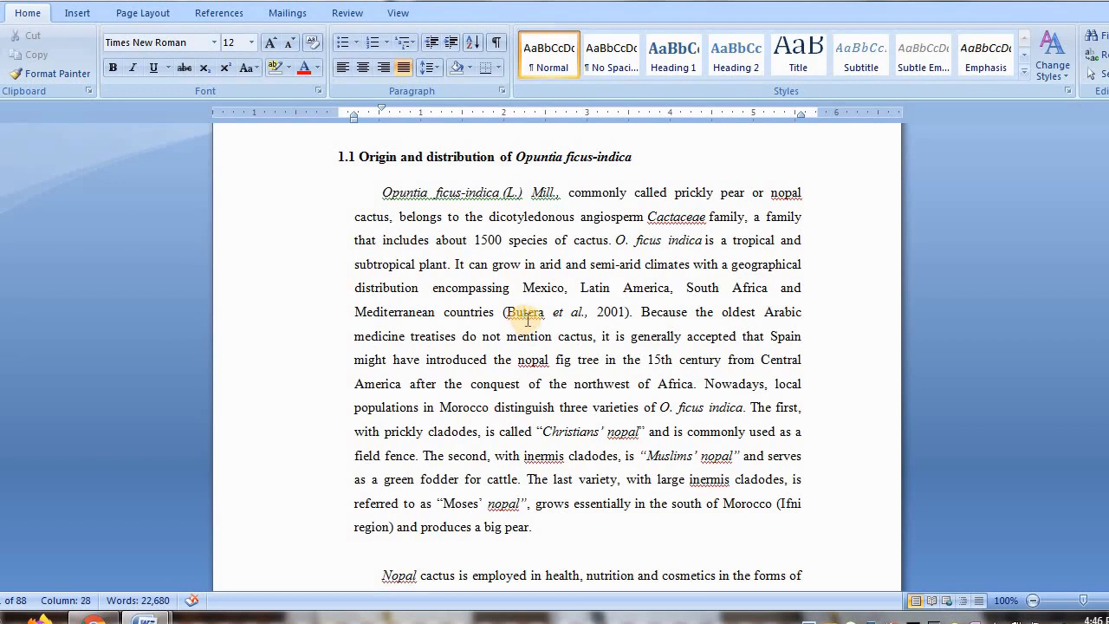
click(627, 312)
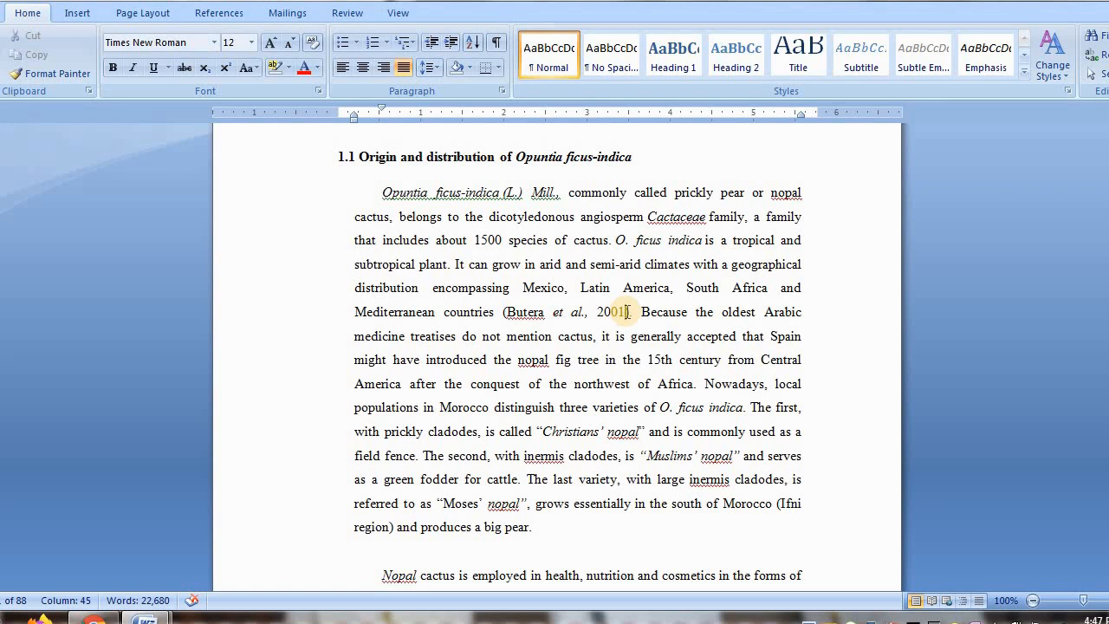
key(Down)
key(Right)
key(Right)
Step: Examine the citations in the paragraph on recent scientific reports, reading on to the start of section 1.2
scroll(627, 313, down, 8)
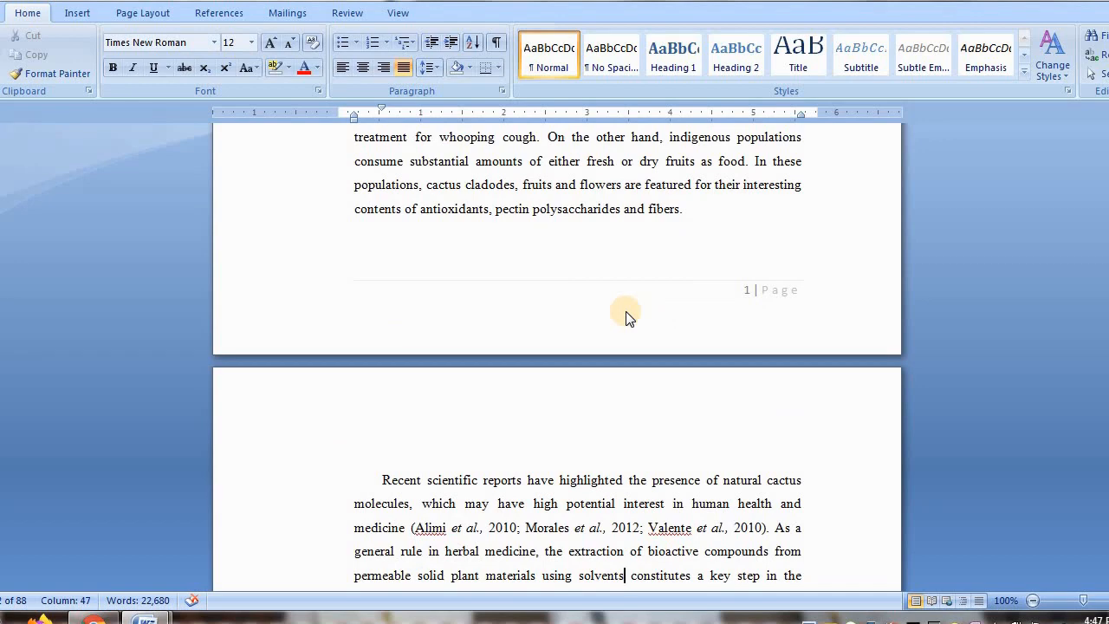
scroll(628, 314, down, 5)
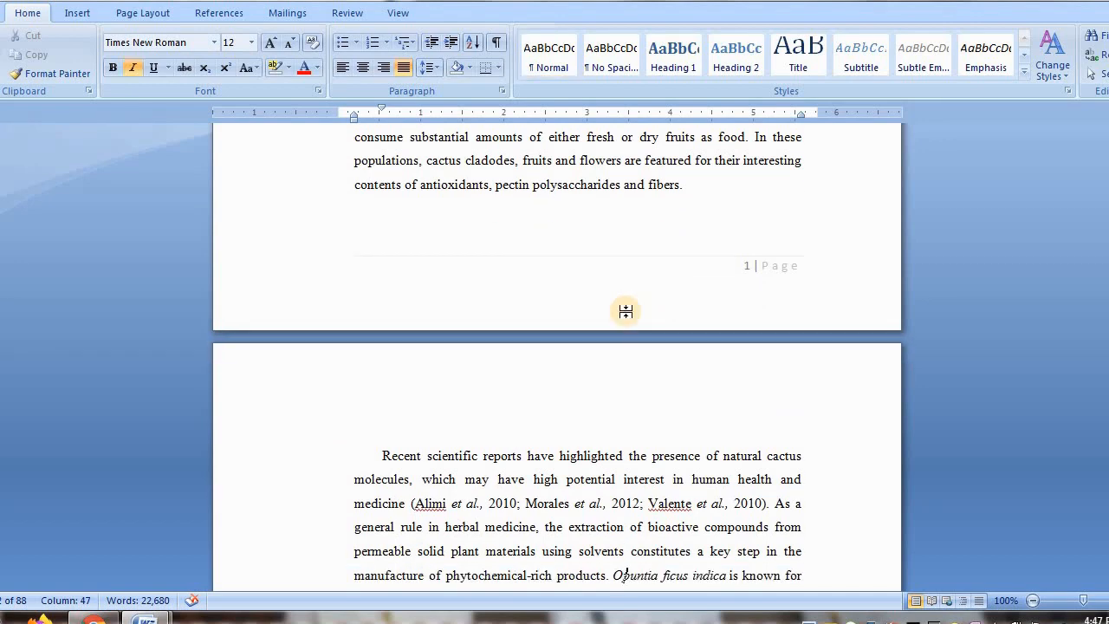
click(626, 312)
key(Down)
key(Down)
key(Down)
key(Down)
key(Down)
key(Down)
key(Down)
key(Down)
key(Down)
key(Down)
key(Down)
key(Down)
key(Down)
key(Down)
key(Down)
key(Down)
key(Down)
key(Down)
key(Down)
key(Down)
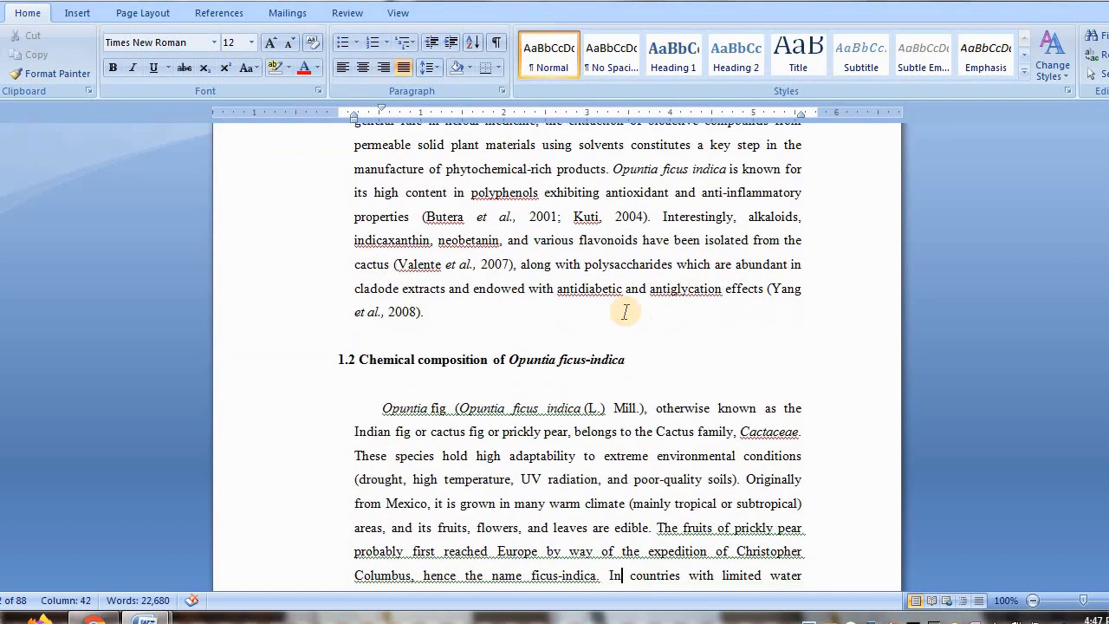
Step: Examine the placement of in-text citations in section 1.2 on the chemical composition of Opuntia ficus-indica
key(Down)
key(Down)
key(Down)
key(Down)
key(Down)
key(Down)
key(Down)
key(Down)
key(Down)
key(Down)
key(Down)
key(Down)
key(Down)
key(Down)
key(Down)
key(Down)
key(Down)
key(Down)
key(Down)
key(Down)
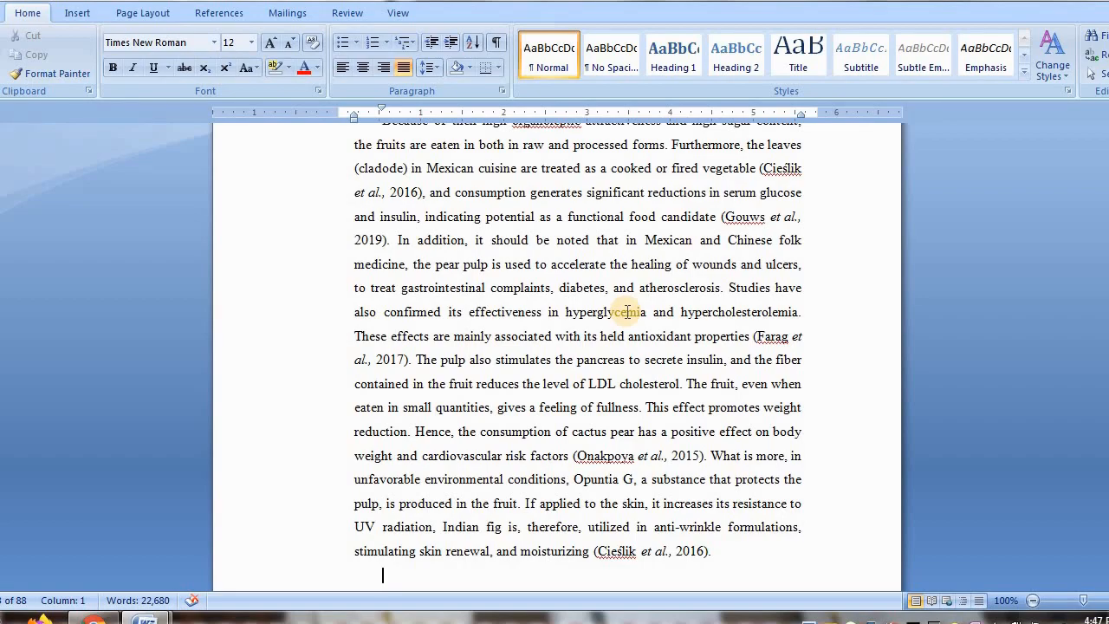
Step: Look through the citations in section 1.3 Endophytic fungi and the remaining introduction pages
scroll(627, 312, down, 3)
scroll(627, 312, down, 15)
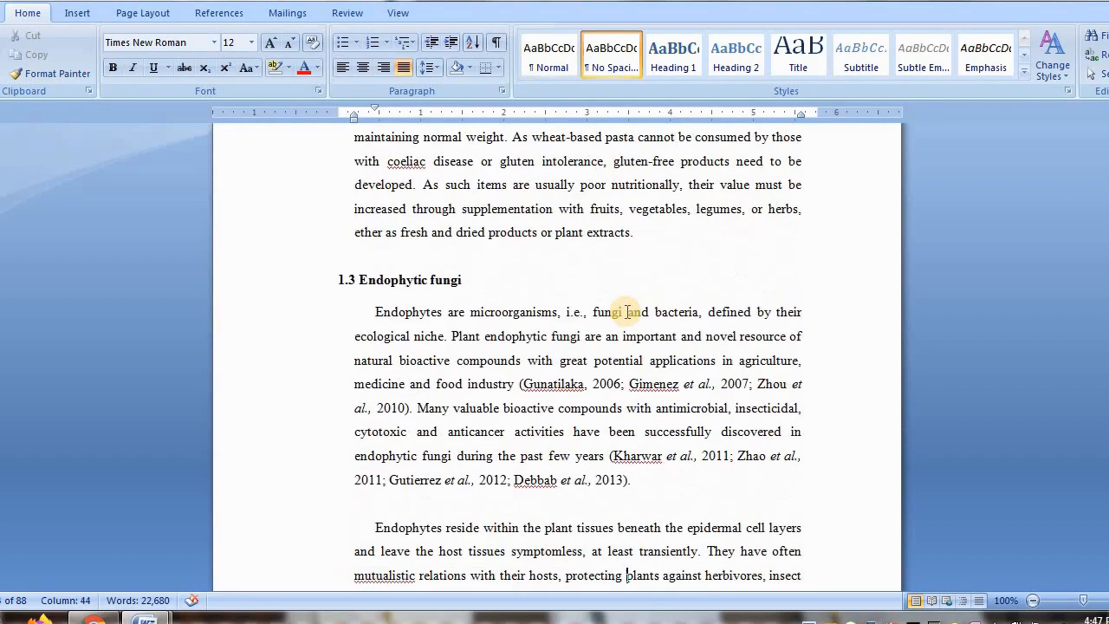
scroll(627, 312, down, 20)
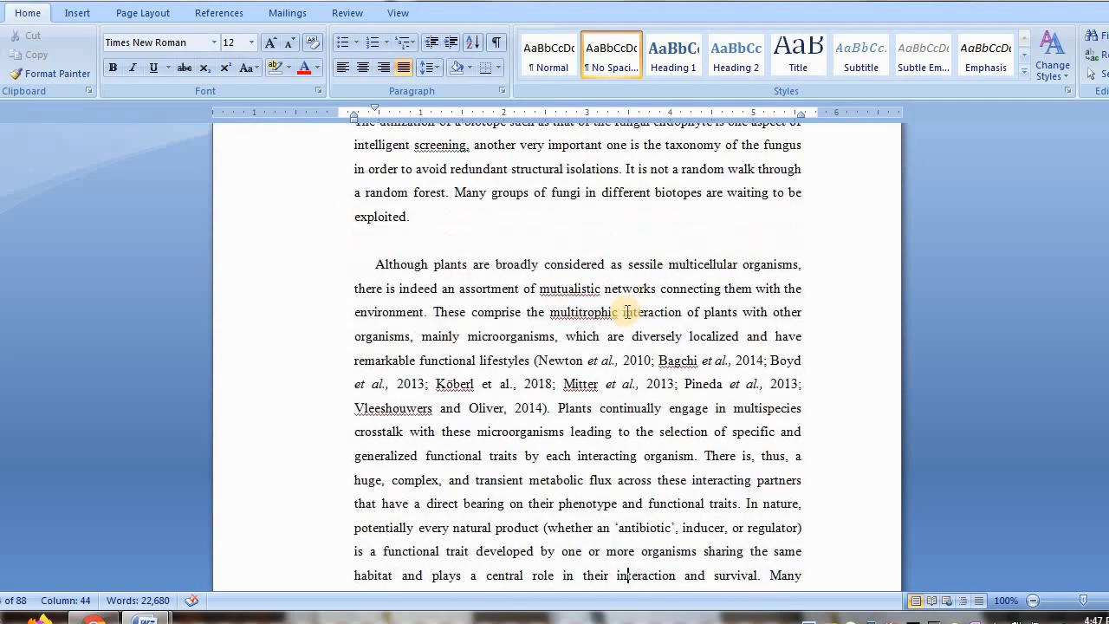
scroll(627, 312, down, 10)
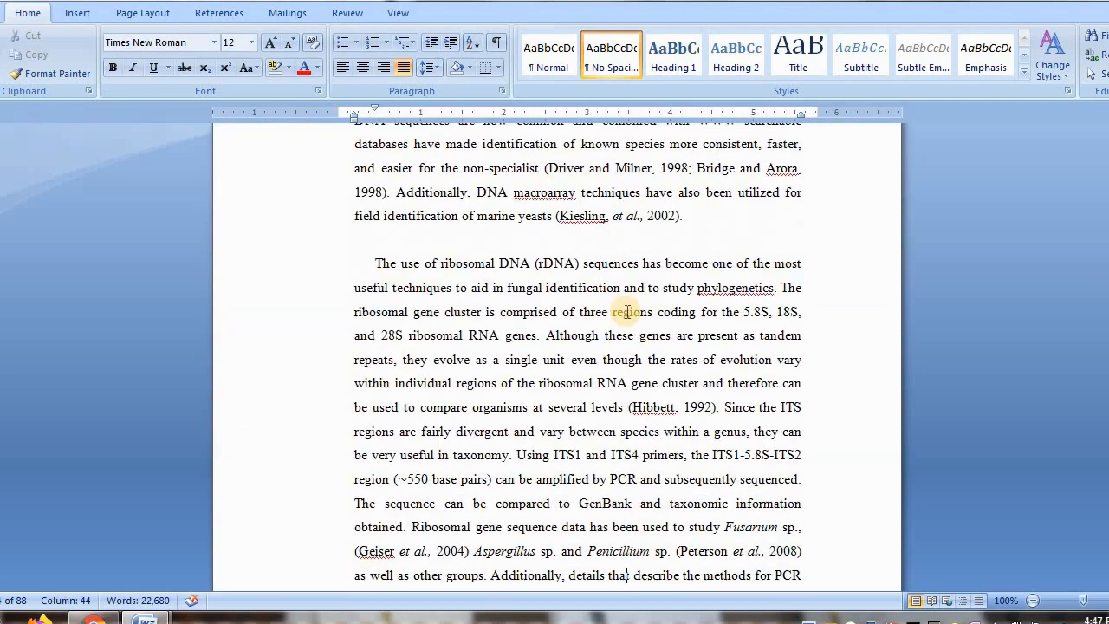
scroll(627, 312, down, 15)
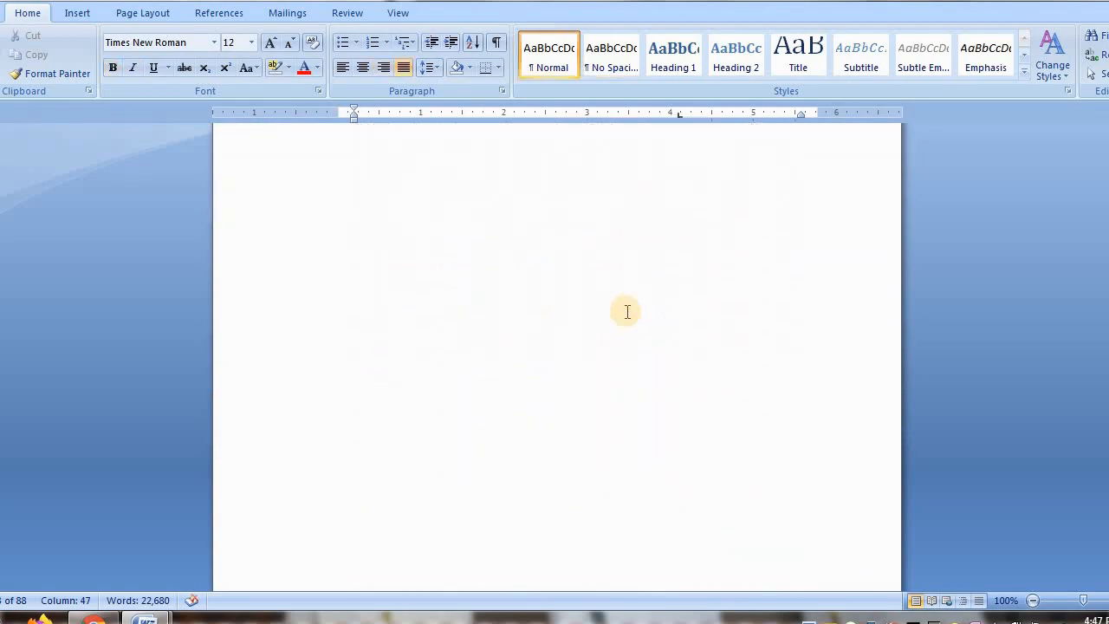
Step: Read the Aim and Objectives of the Project page through to the last listed objective
scroll(627, 312, down, 3)
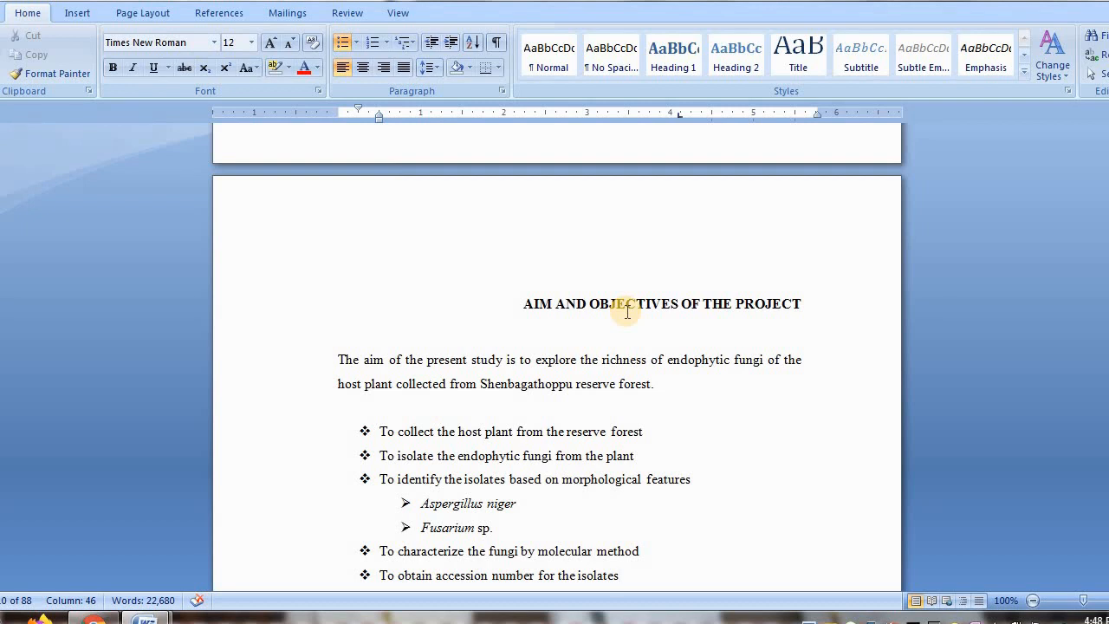
key(Down)
key(Down)
key(Down)
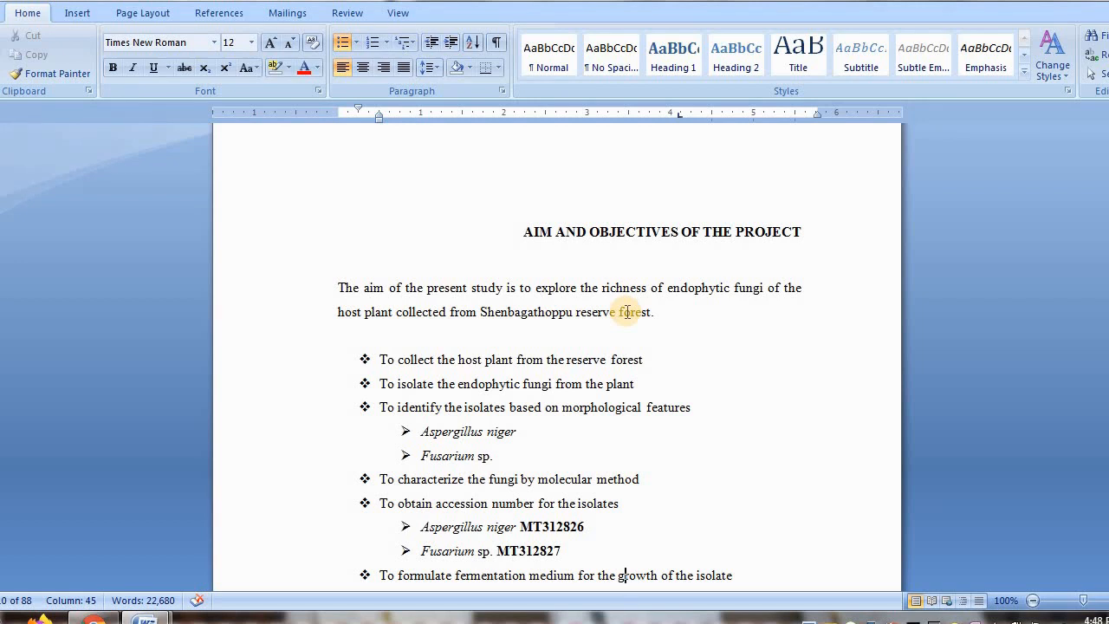
key(Down)
key(Down)
key(Down)
key(Down)
key(Down)
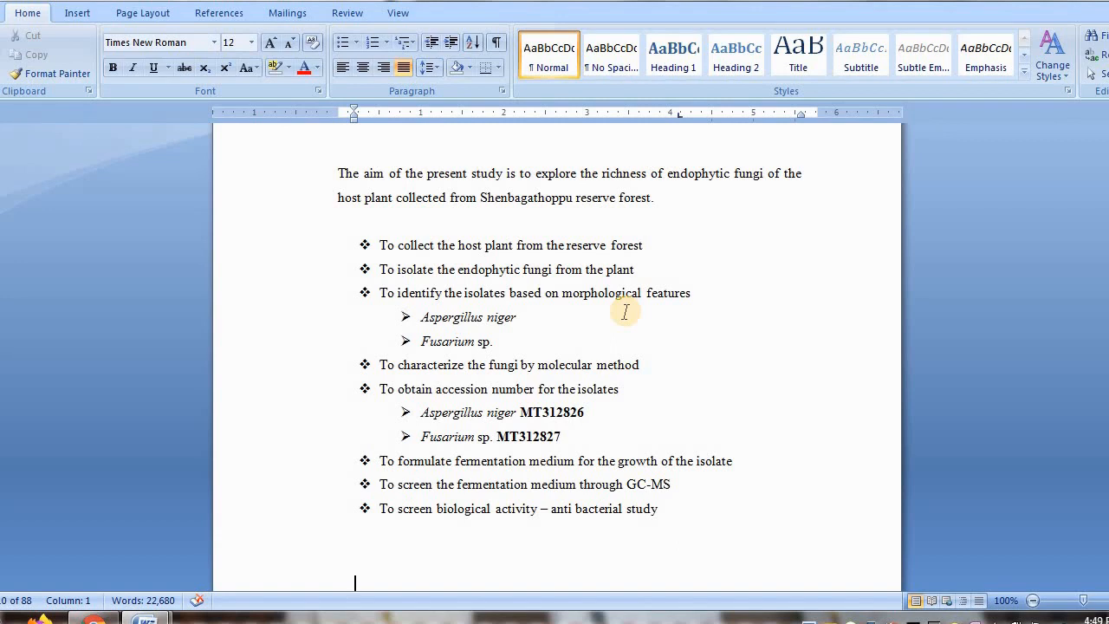
key(Return)
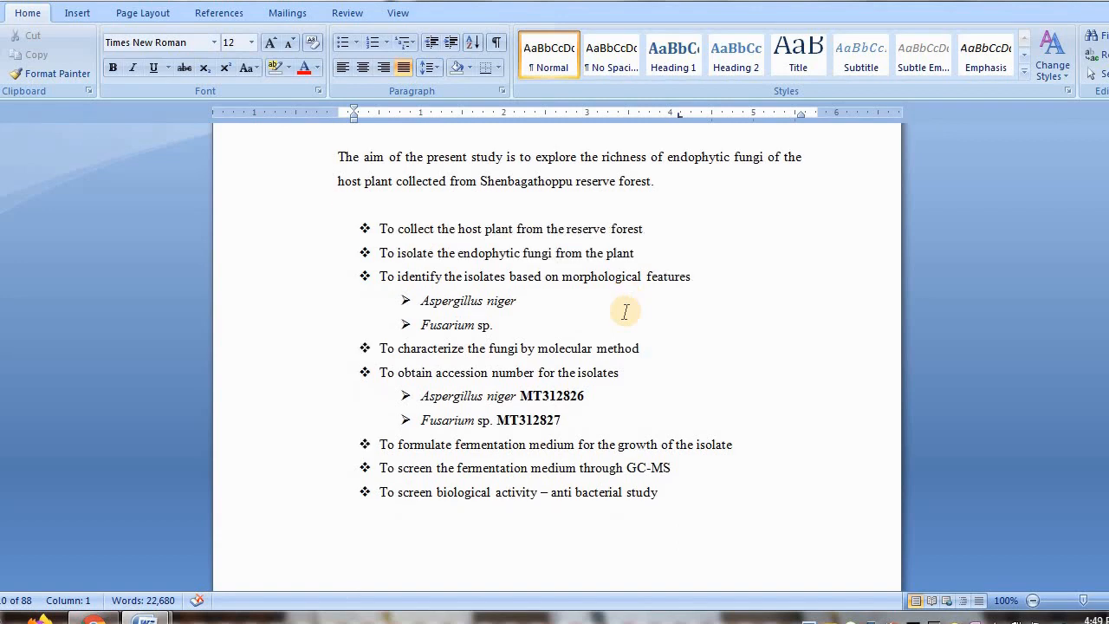
Step: Go to the Chapter II Review of Literature and view its opening paragraph
scroll(625, 312, down, 10)
key(Down)
key(Down)
key(Down)
key(Down)
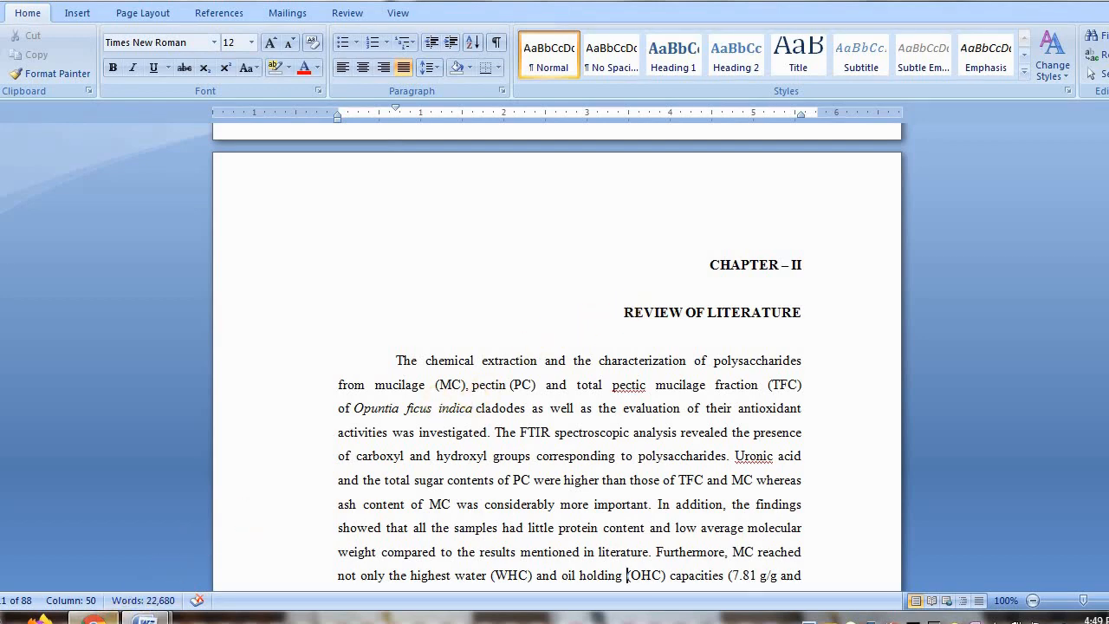
Step: Switch to the Hindawi article in the browser and examine its abstract
click(94, 619)
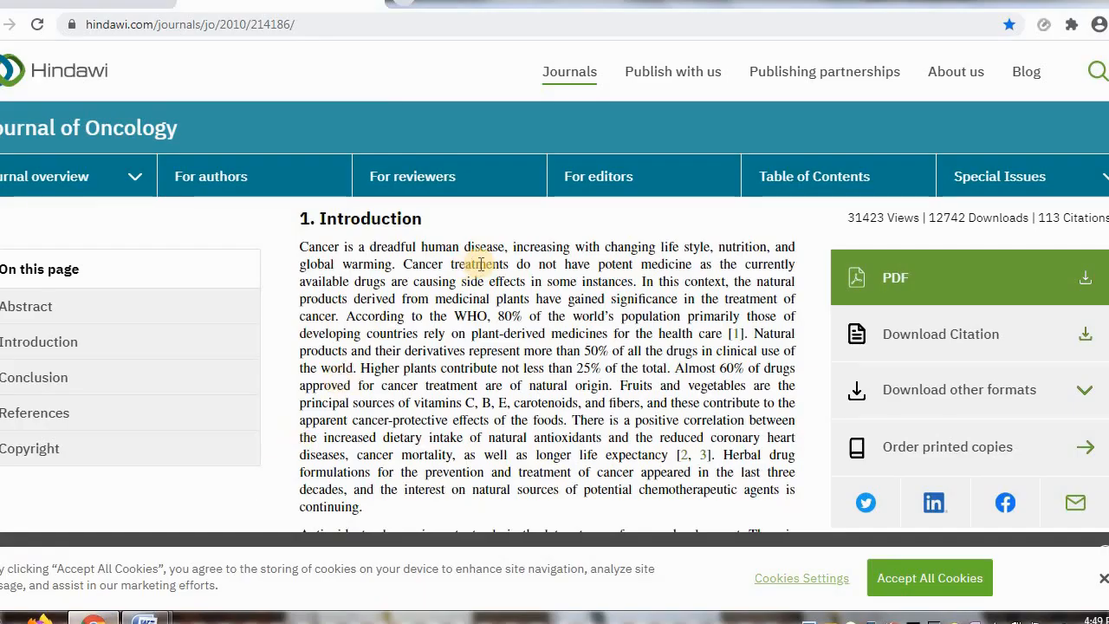
scroll(482, 270, up, 1)
scroll(481, 271, up, 4)
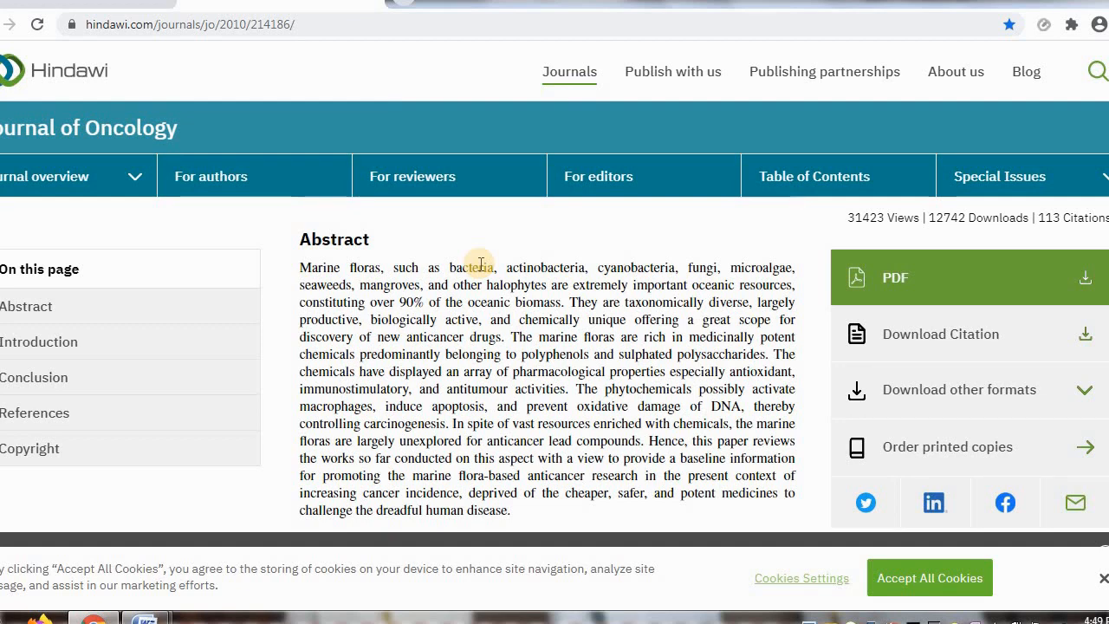
scroll(481, 264, up, 1)
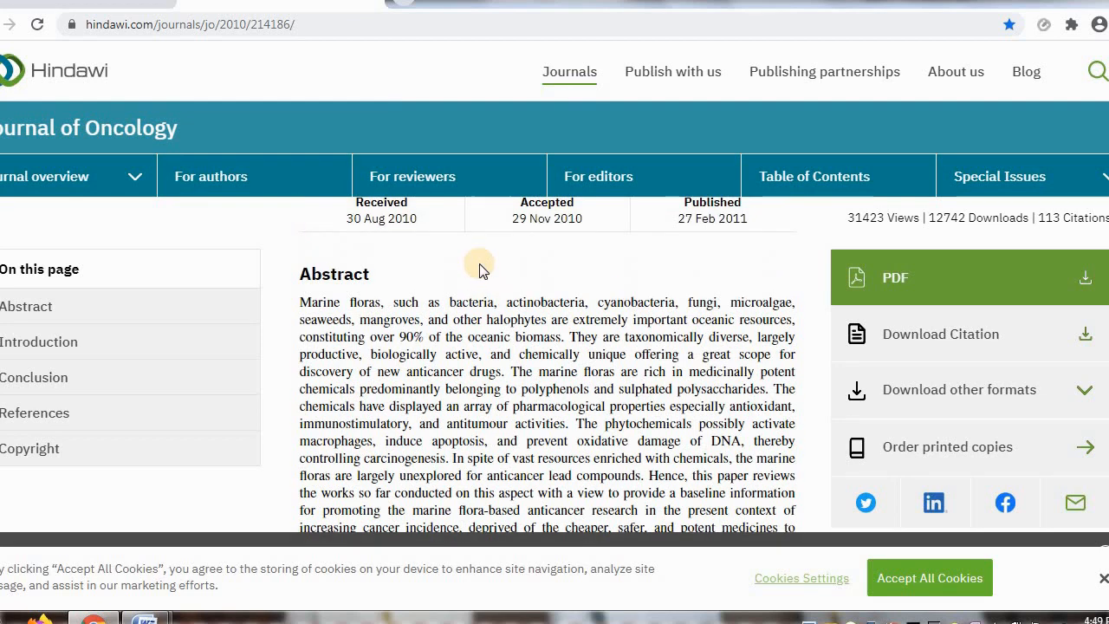
scroll(481, 264, up, 2)
scroll(480, 265, down, 4)
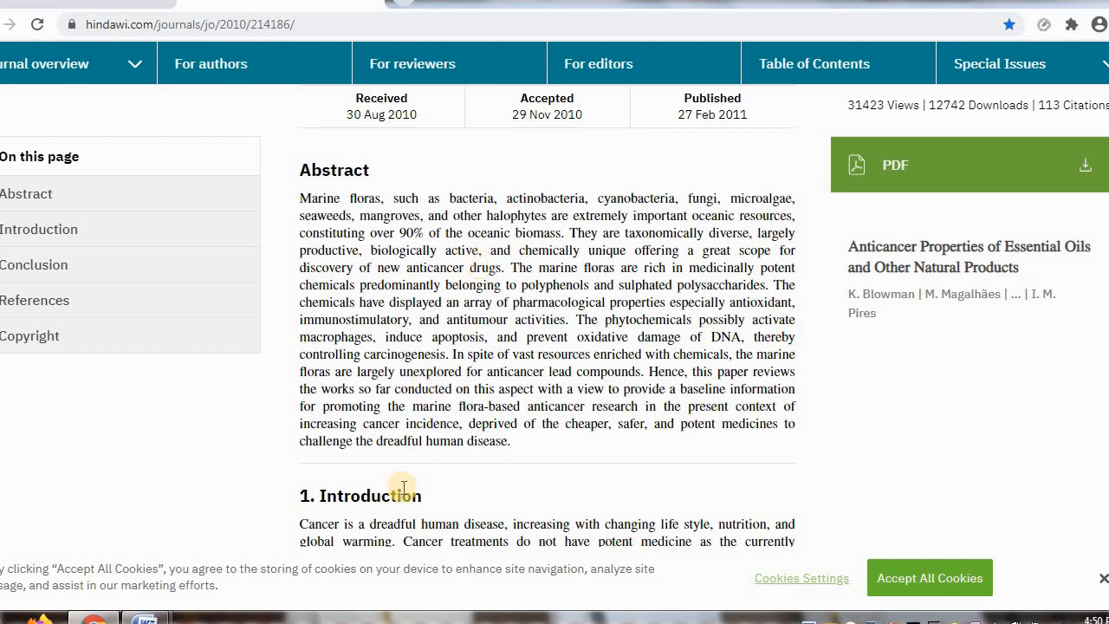
Step: Switch back to the Word document 26.06.2020 and select the 2016 citation ending the first Review of Literature paragraph
mouse_move(154, 614)
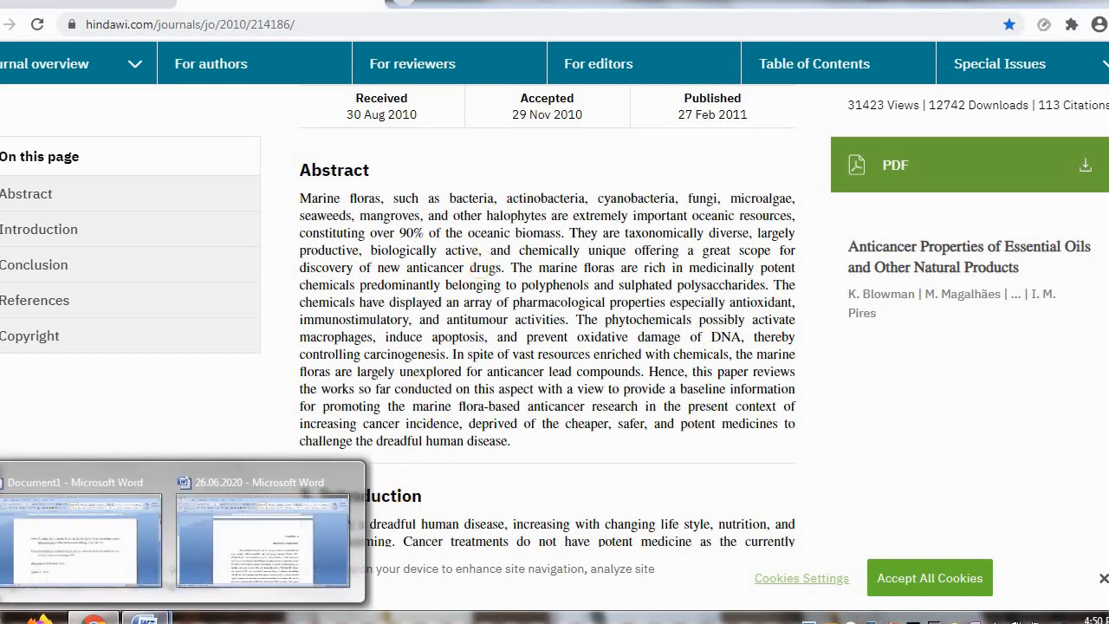
click(221, 559)
scroll(234, 554, down, 2)
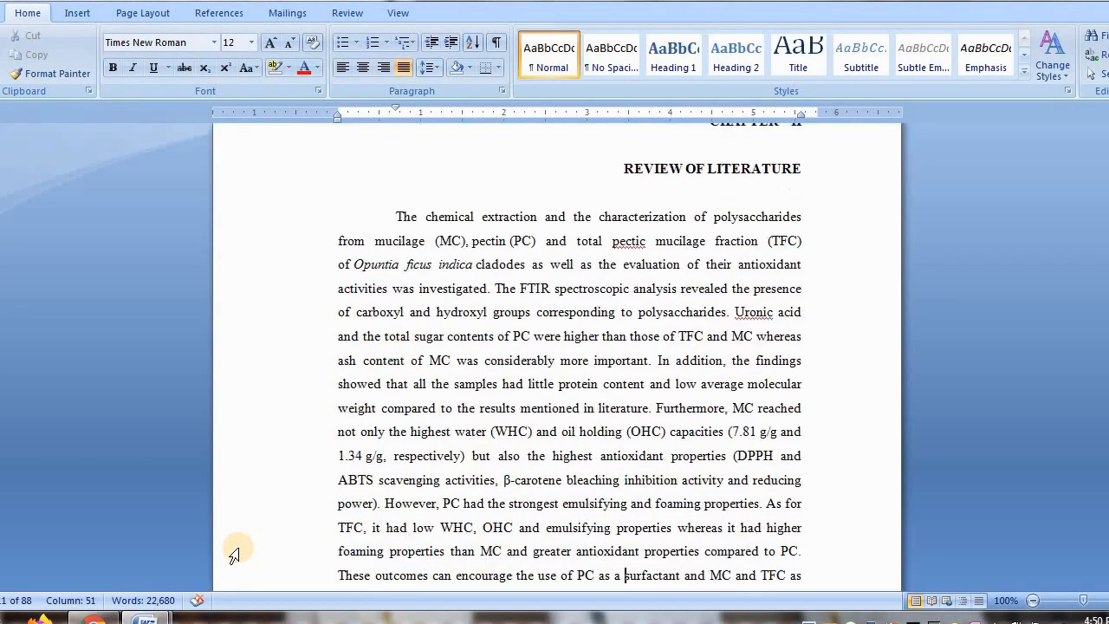
scroll(234, 554, down, 1)
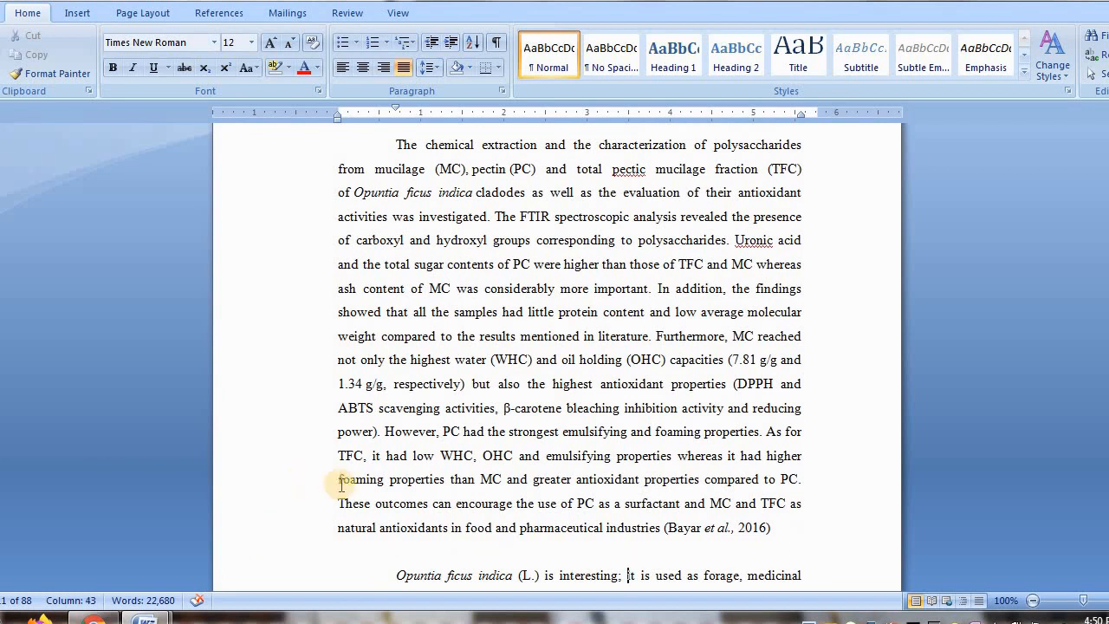
click(669, 527)
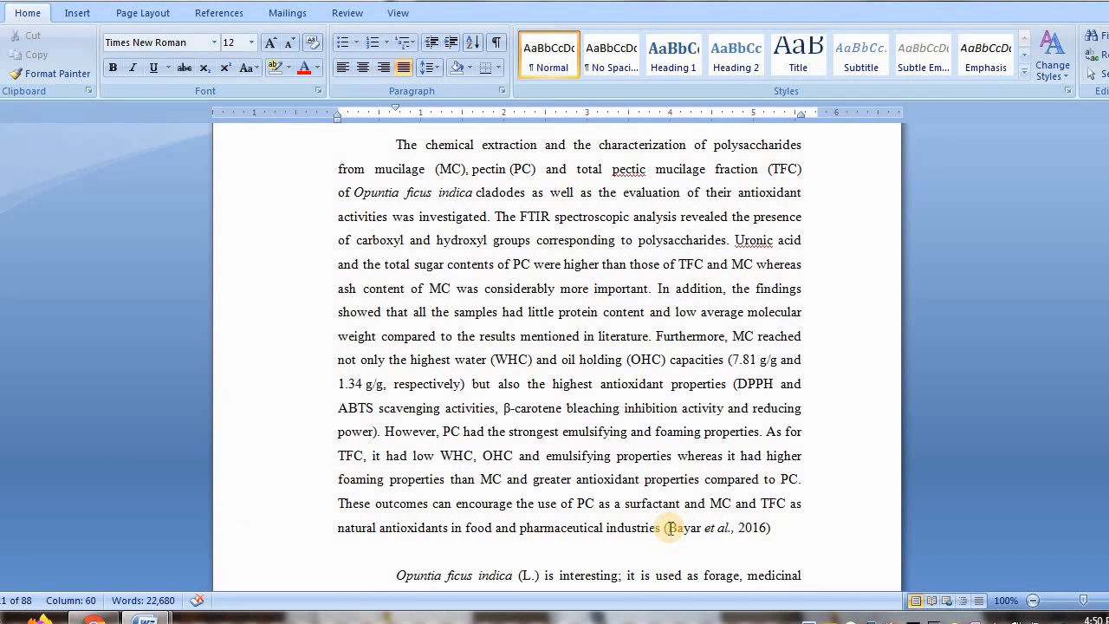
key(shift+Right)
key(shift+Right)
key(shift+Right)
key(shift+Right)
key(shift+Right)
key(shift+Right)
key(shift+Right)
key(shift+Right)
key(shift+Right)
key(shift+Right)
key(shift+Right)
key(shift+Right)
key(shift+Right)
key(shift+Right)
key(shift+Right)
key(shift+Right)
key(shift+Right)
key(shift+Right)
key(shift+Right)
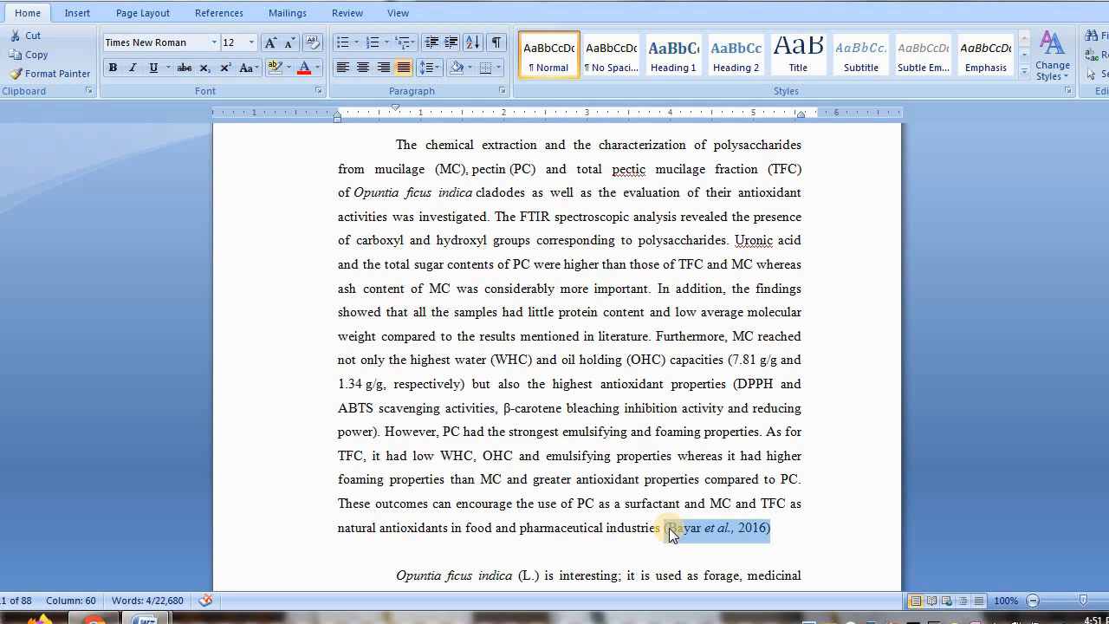
Step: Examine where the citation is placed in each of the following Review of Literature paragraphs on Opuntia
key(Down)
key(Down)
key(Down)
key(Down)
key(Down)
key(Down)
key(Down)
key(Down)
key(Down)
key(Down)
key(Down)
key(Down)
key(Down)
key(Down)
key(Down)
key(Down)
key(Down)
key(Down)
key(Down)
key(Down)
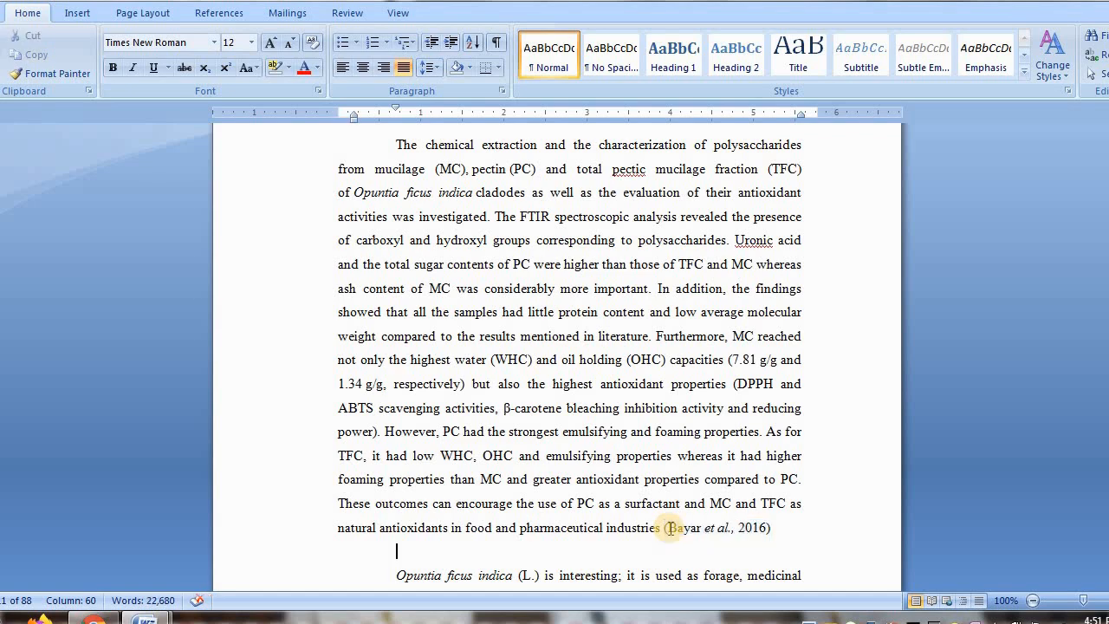
key(Down)
key(Down)
key(Down)
key(Down)
key(Down)
key(Down)
key(Down)
key(Down)
key(Down)
key(Down)
key(Down)
key(Down)
key(Down)
key(Down)
key(Down)
key(Down)
key(Down)
key(Down)
key(Down)
key(Down)
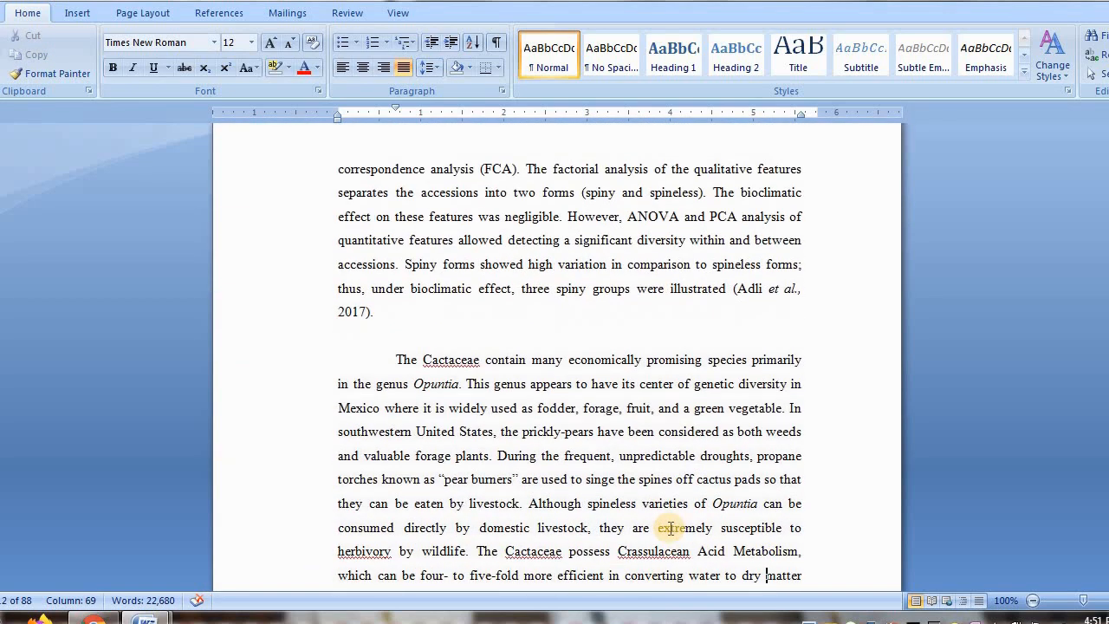
key(Down)
key(Down)
key(Down)
key(Down)
key(Down)
key(Down)
key(Down)
key(Down)
key(Down)
key(Down)
key(Down)
key(Down)
key(Down)
key(Down)
key(Down)
key(Down)
key(Down)
key(Down)
key(Down)
key(Down)
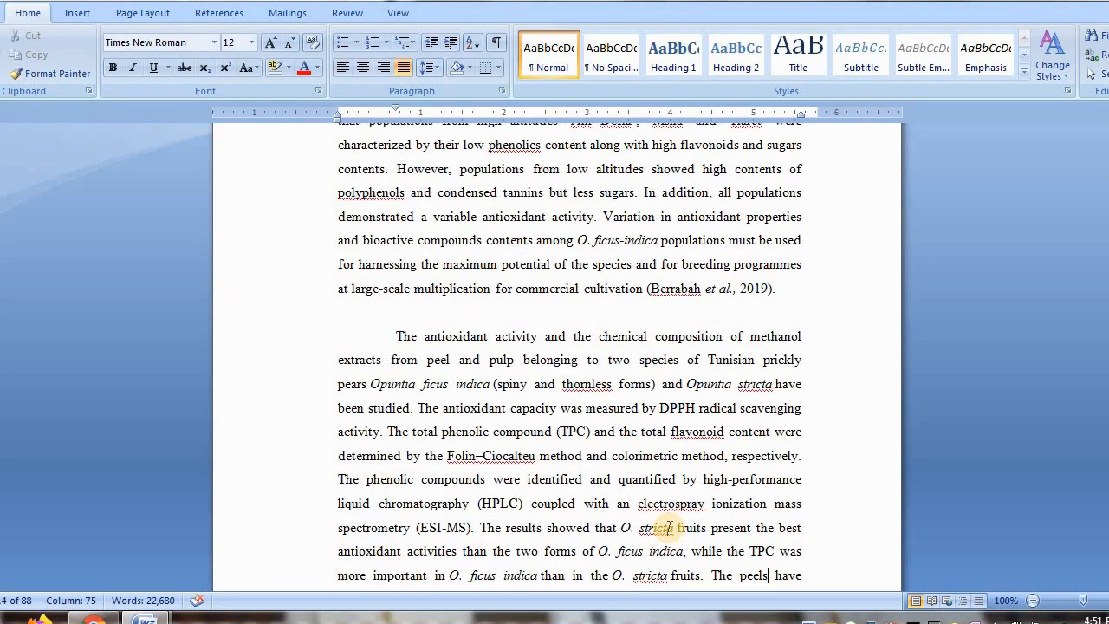
scroll(669, 528, down, 20)
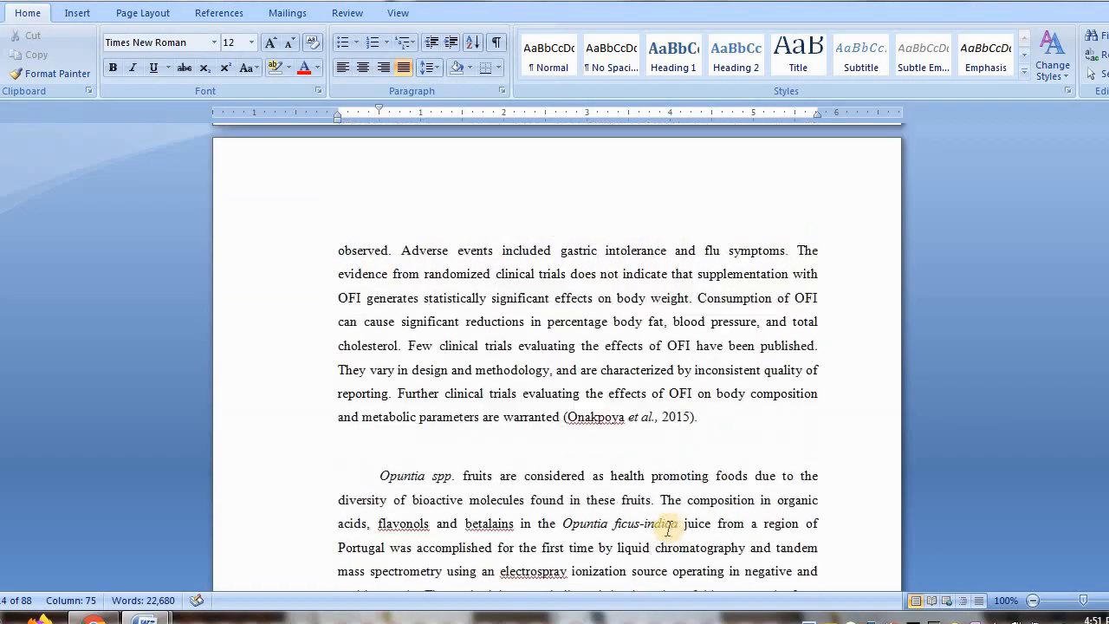
scroll(669, 528, down, 20)
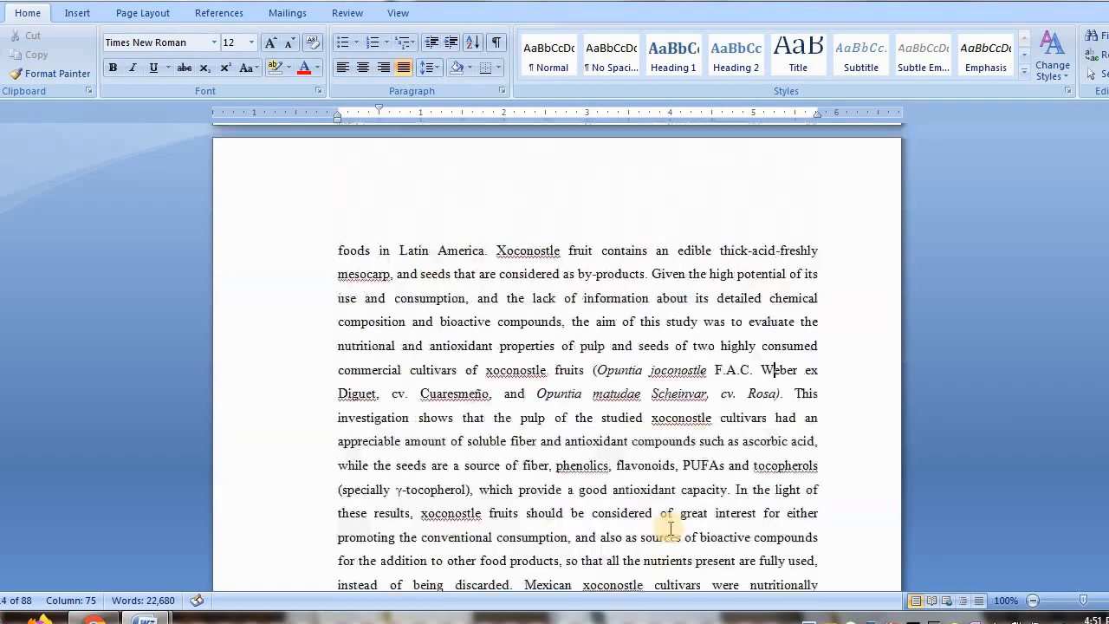
Step: Skim the remaining Review of Literature paragraphs and continue to the PCR protocol in section 3.5.3.2
scroll(669, 527, down, 20)
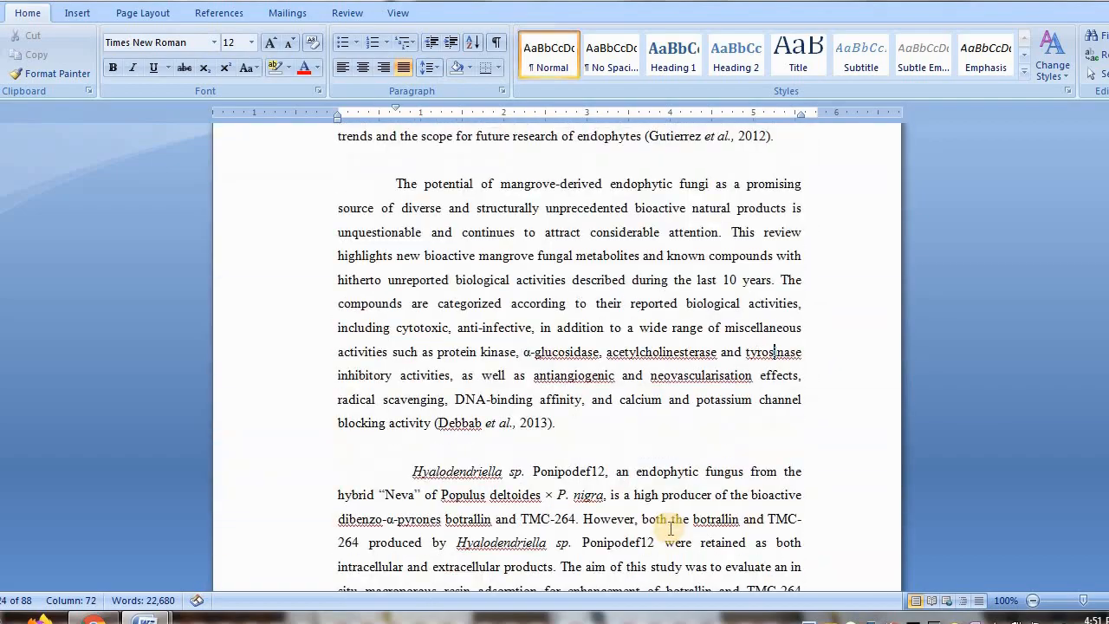
scroll(669, 528, down, 20)
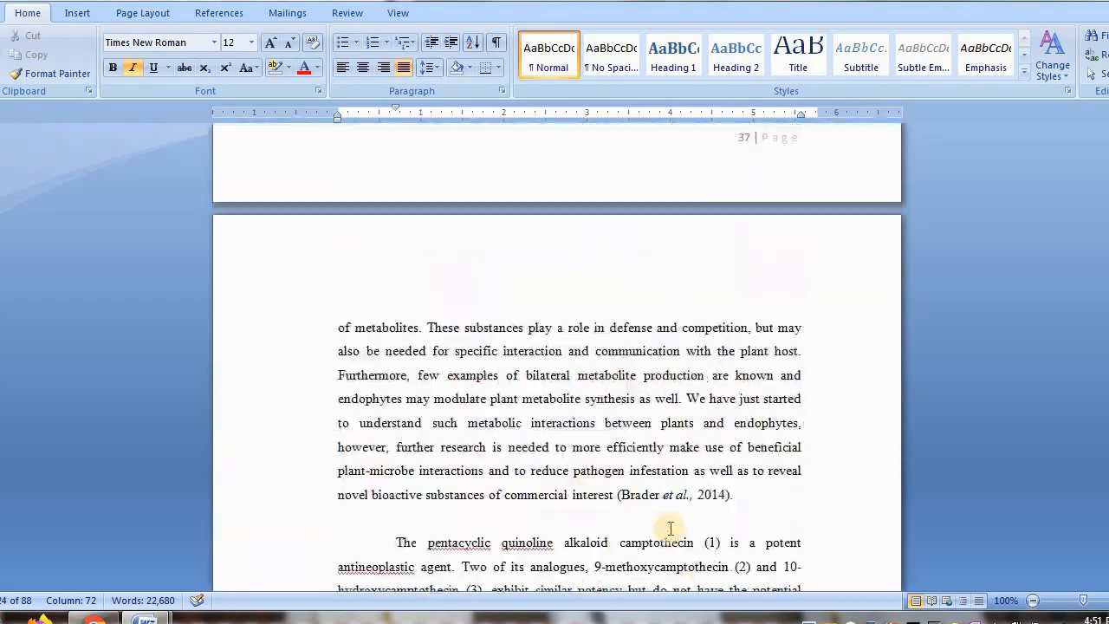
key(Page_Down)
key(Page_Down)
key(Page_Down)
key(Page_Down)
key(Page_Down)
key(Page_Down)
key(Page_Down)
key(Page_Down)
key(Page_Down)
key(Page_Down)
key(Page_Down)
key(Page_Down)
key(Page_Down)
key(Page_Down)
key(Page_Down)
key(Page_Down)
key(Page_Down)
key(Page_Down)
key(Page_Down)
key(Page_Down)
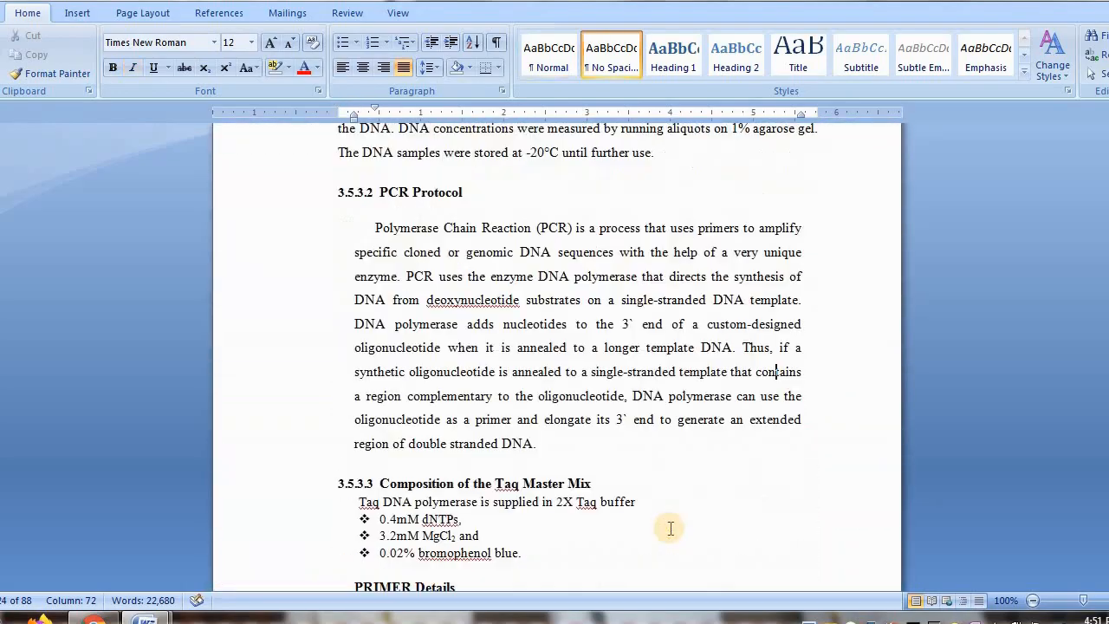
Step: Return to the Chapter III Materials and Methods heading and view the start of section 3.1 on the sampling site
key(Up)
key(Page_Up)
key(Page_Up)
key(Page_Up)
key(Page_Up)
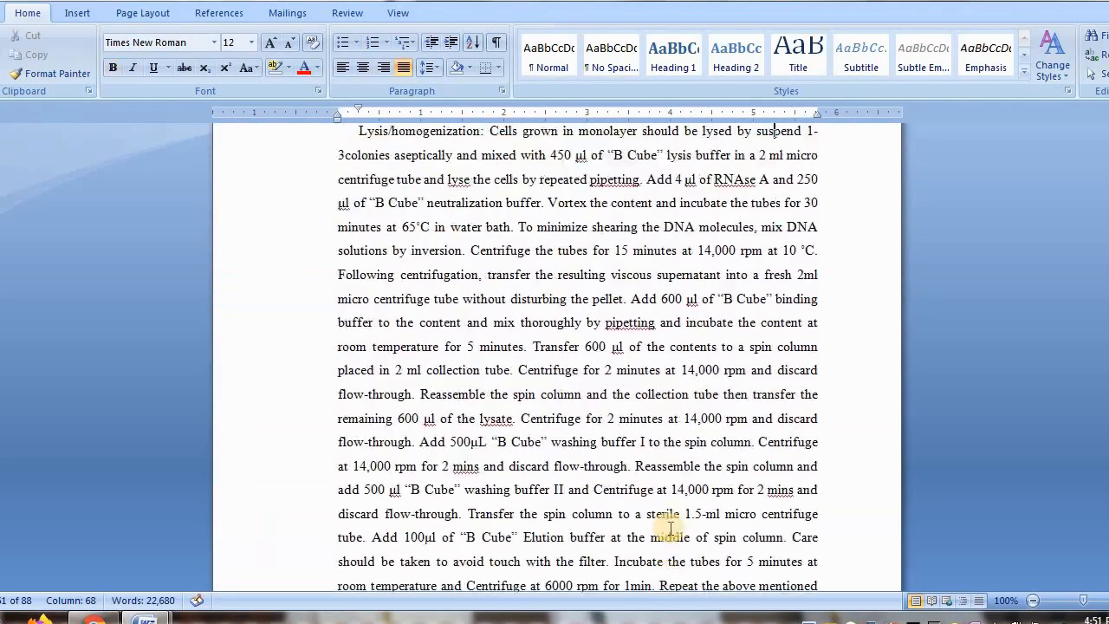
key(Page_Up)
key(Page_Up)
key(Page_Up)
key(Page_Up)
key(Page_Up)
key(Page_Up)
key(Page_Up)
key(Page_Up)
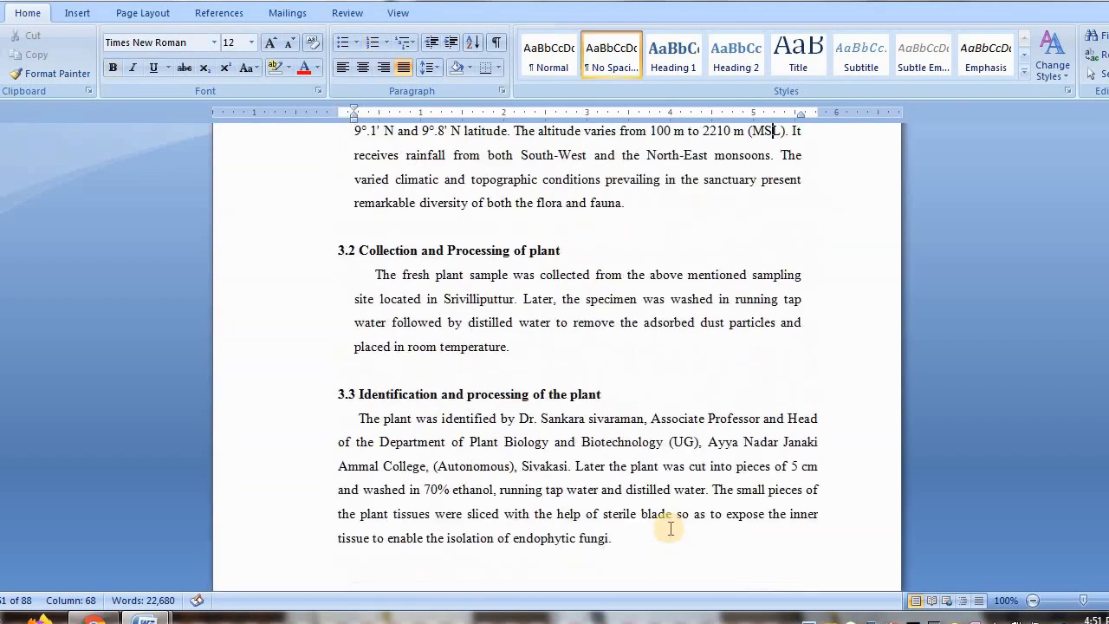
key(Up)
key(Up)
key(Up)
key(Up)
key(Up)
key(Up)
key(Down)
key(Down)
key(Down)
key(Down)
key(Down)
key(Down)
key(Down)
key(Down)
key(Down)
key(Down)
key(Down)
key(Down)
key(Down)
key(Down)
key(Down)
key(Down)
key(Down)
key(Down)
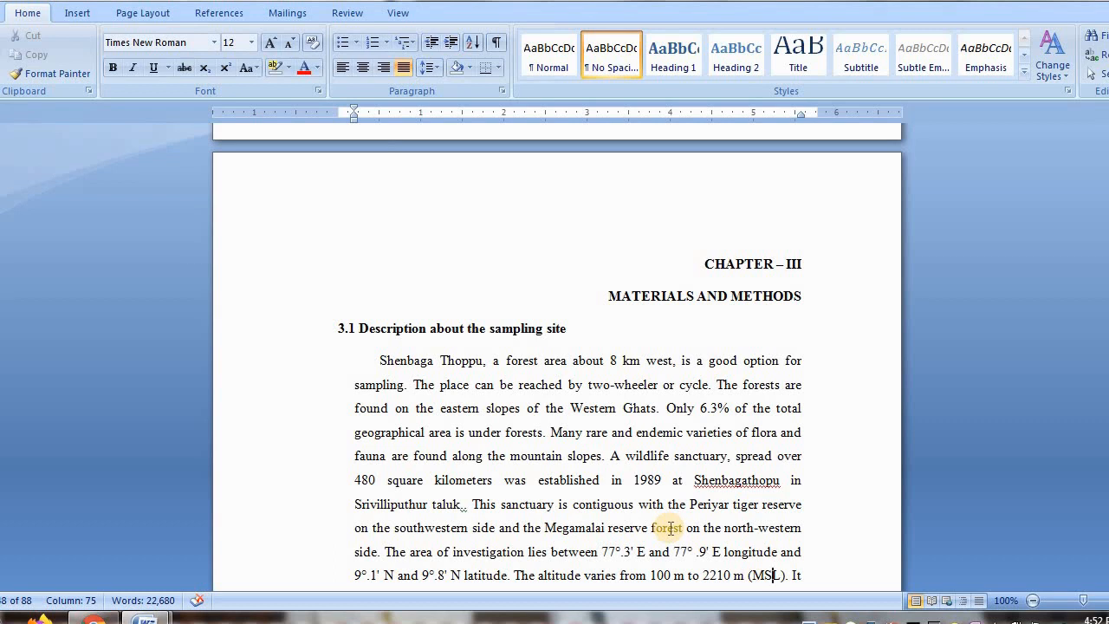
Step: Examine the sampling site description in section 3.1 and select its longitude range, 77°.3' E and 77° .9' E
key(Down)
key(Down)
key(Down)
key(Down)
key(Down)
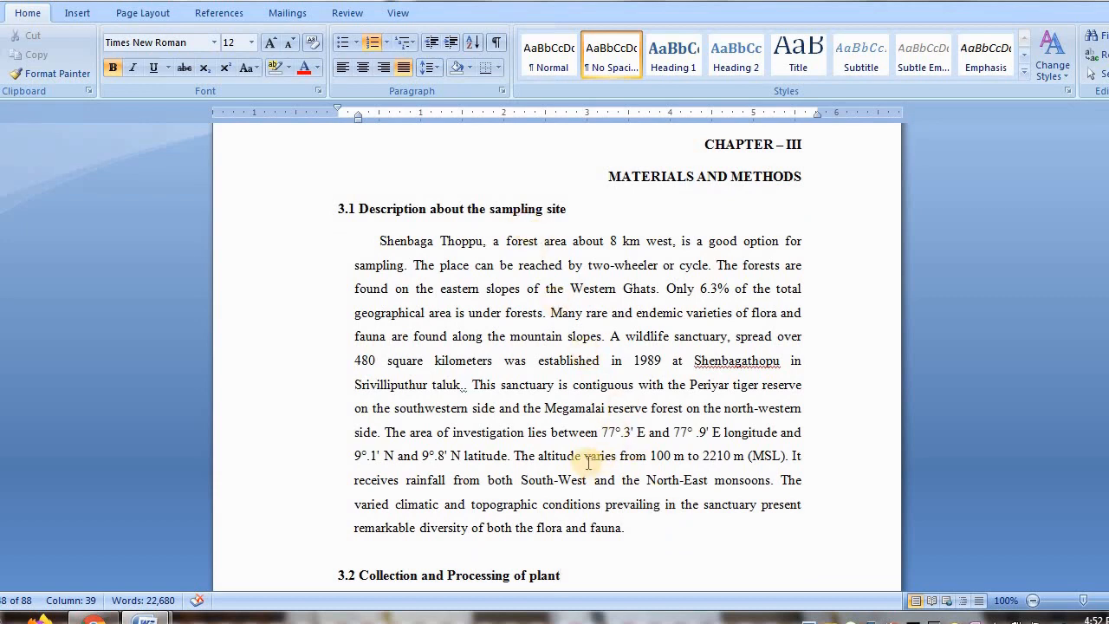
click(603, 431)
drag(603, 432, 721, 440)
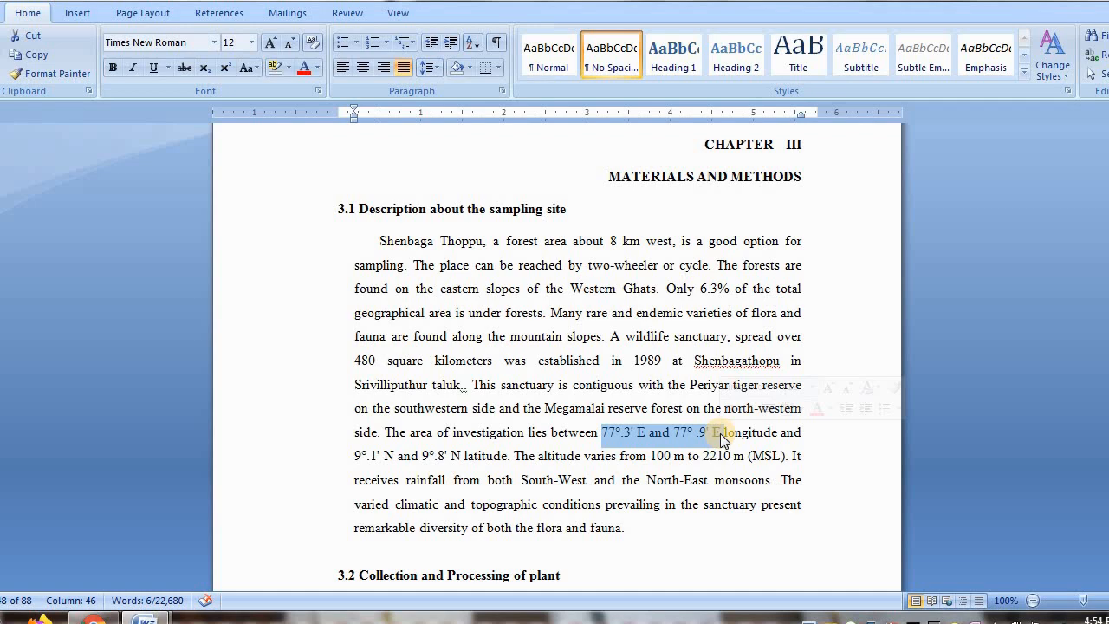
click(720, 433)
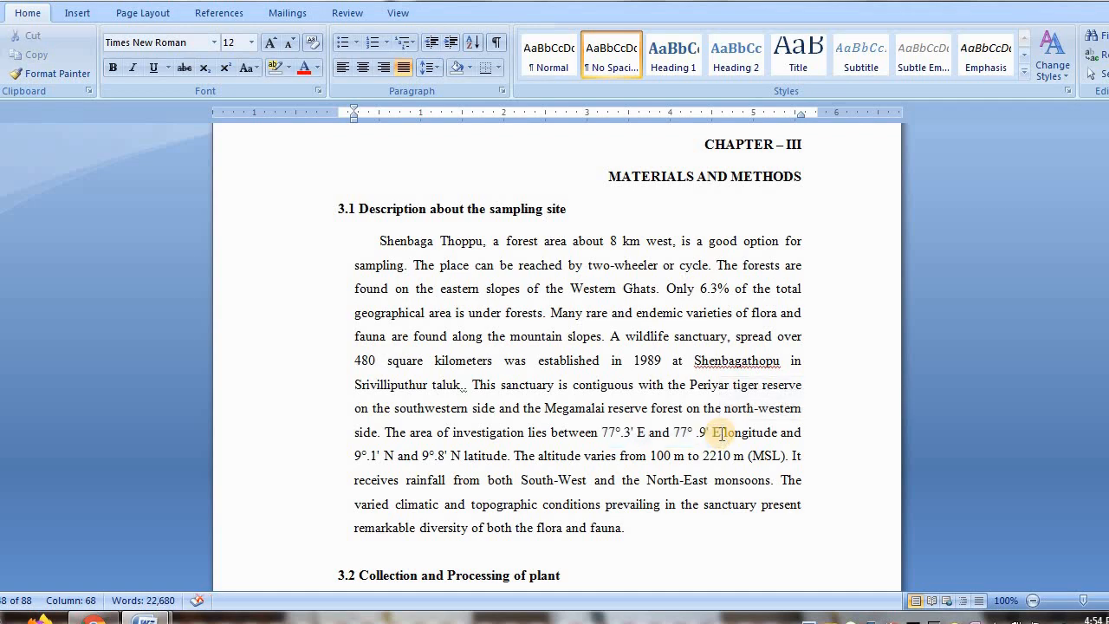
Step: Examine sections 3.2 and 3.3 on plant collection and identification, and the isolation medium composition in section 3.4.1
scroll(720, 433, down, 4)
key(Down)
key(Down)
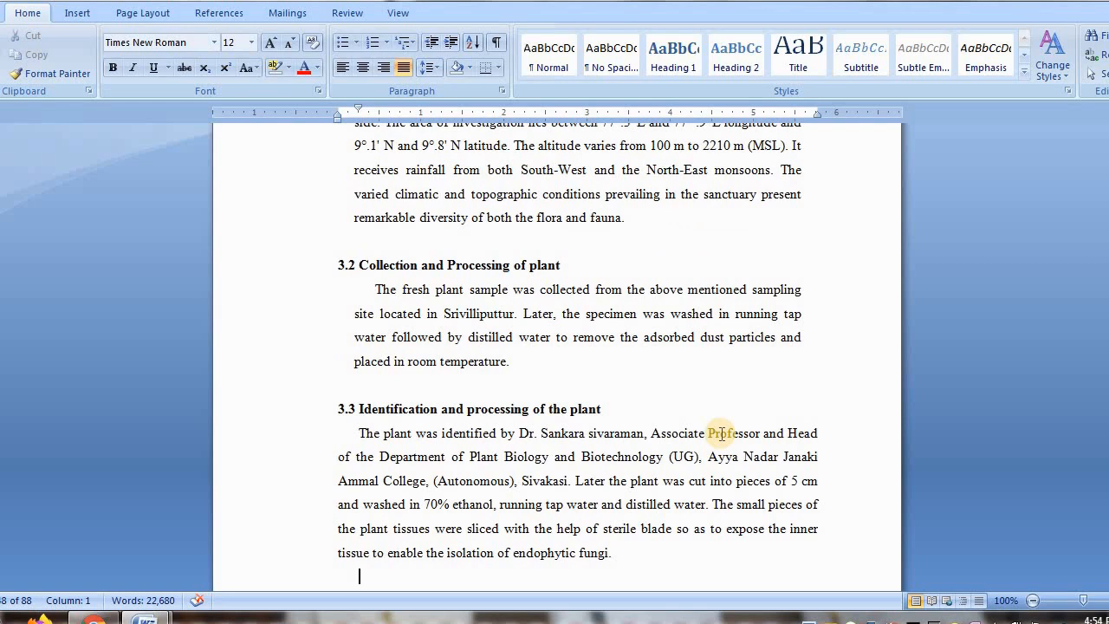
key(Down)
key(Down)
key(Down)
key(Down)
key(Down)
key(Down)
key(Down)
key(Down)
key(Down)
key(Down)
key(Down)
key(Down)
key(Down)
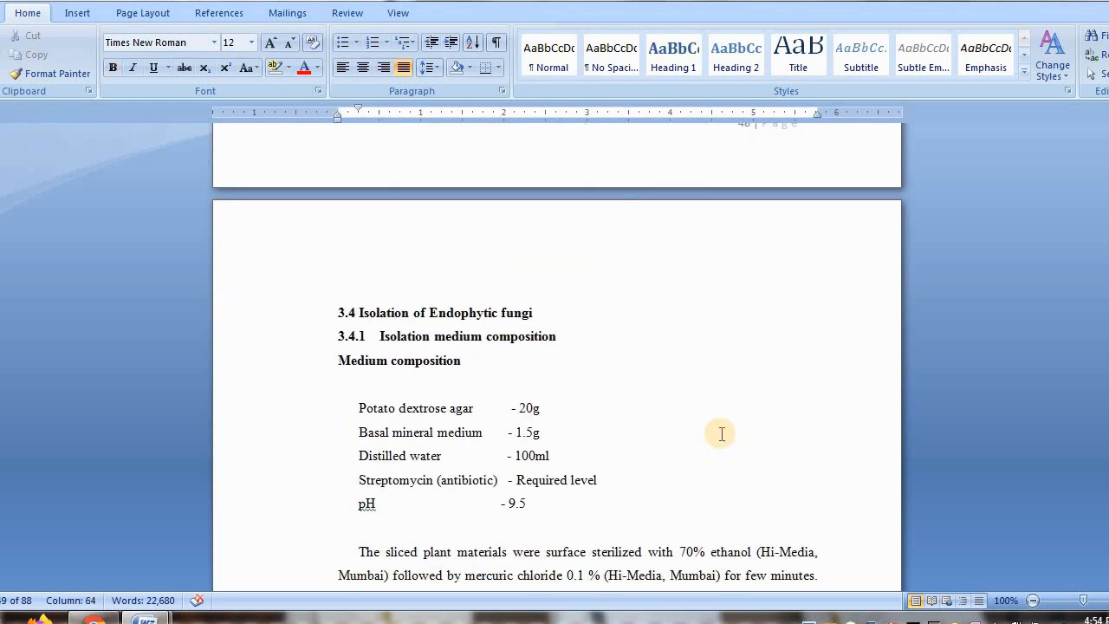
key(Down)
key(Down)
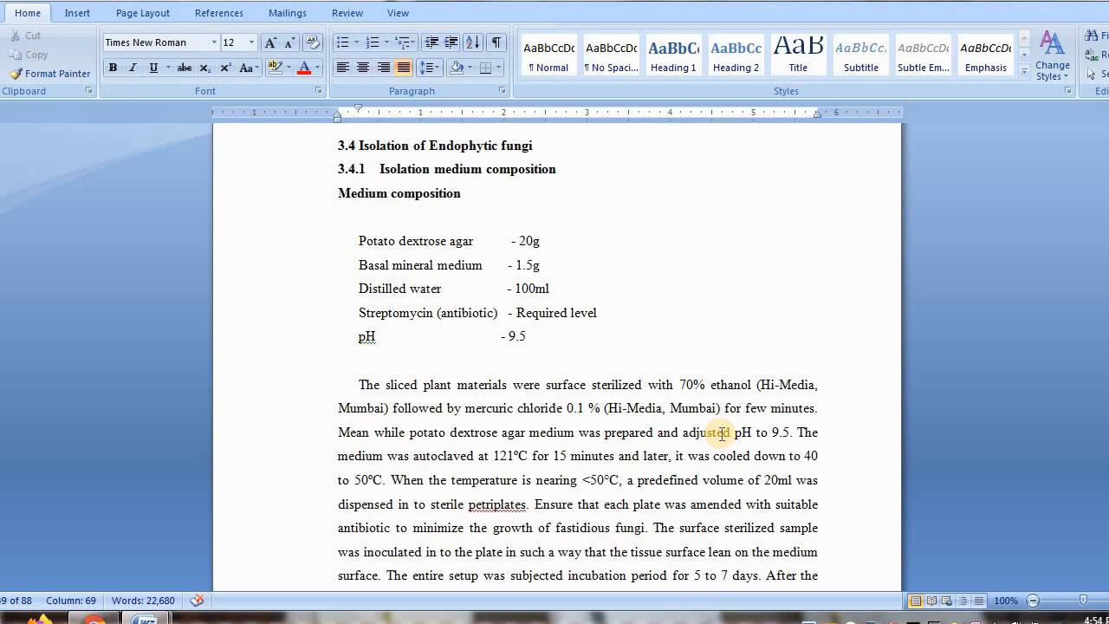
Step: Select the supplier mention "(Hi-Media, Mumbai)" following mercuric chloride 0.1 % in the section 3.4.1 paragraph
key(Down)
key(Down)
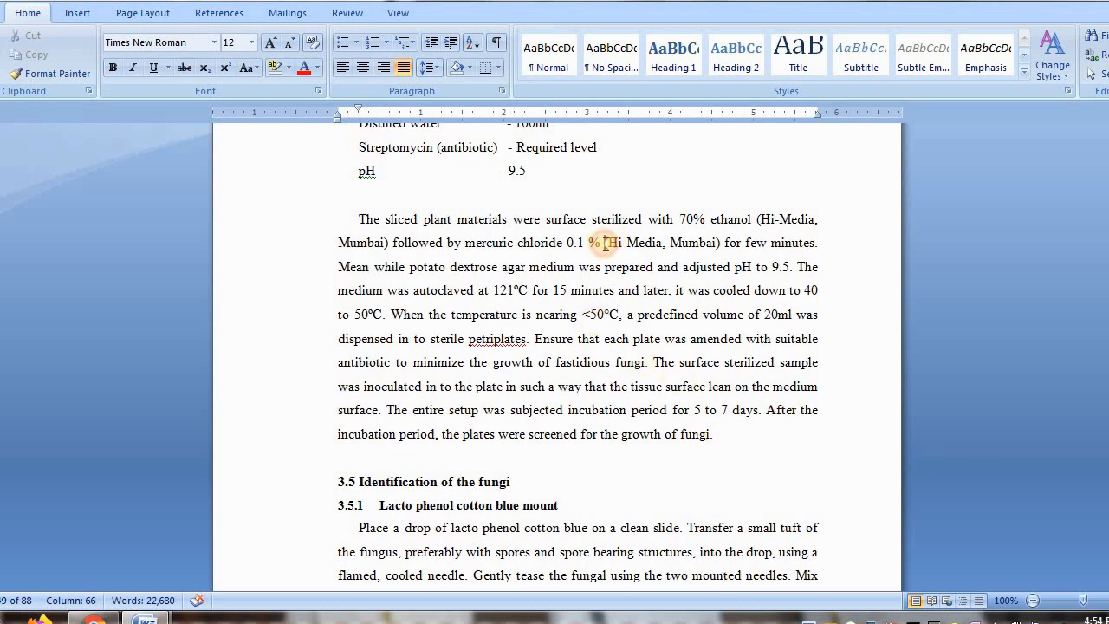
drag(605, 244, 722, 249)
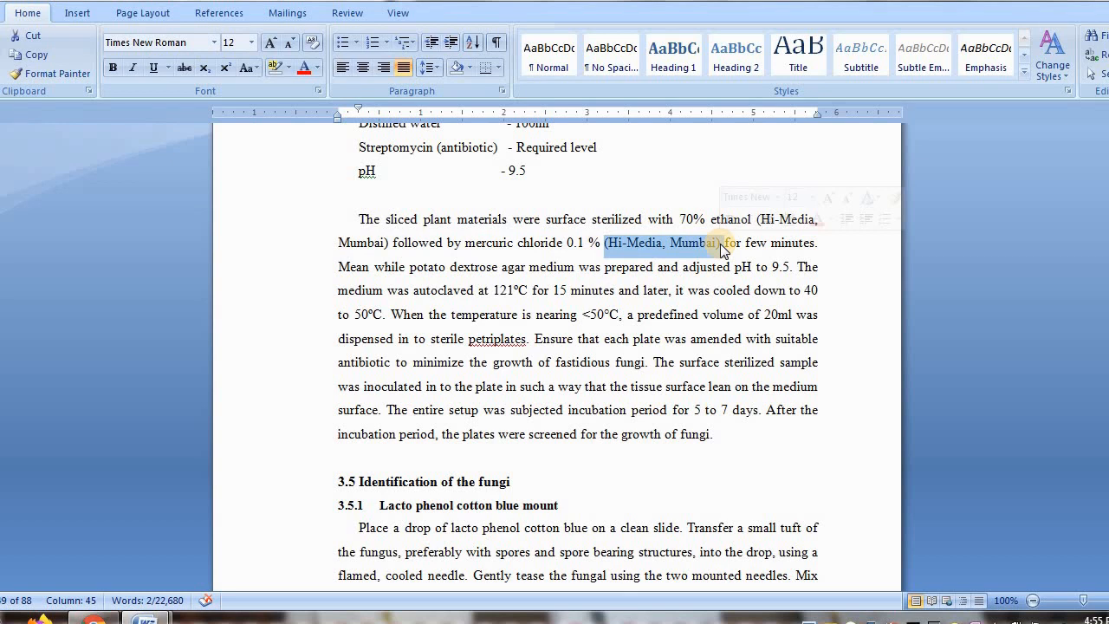
click(723, 247)
scroll(721, 243, down, 1)
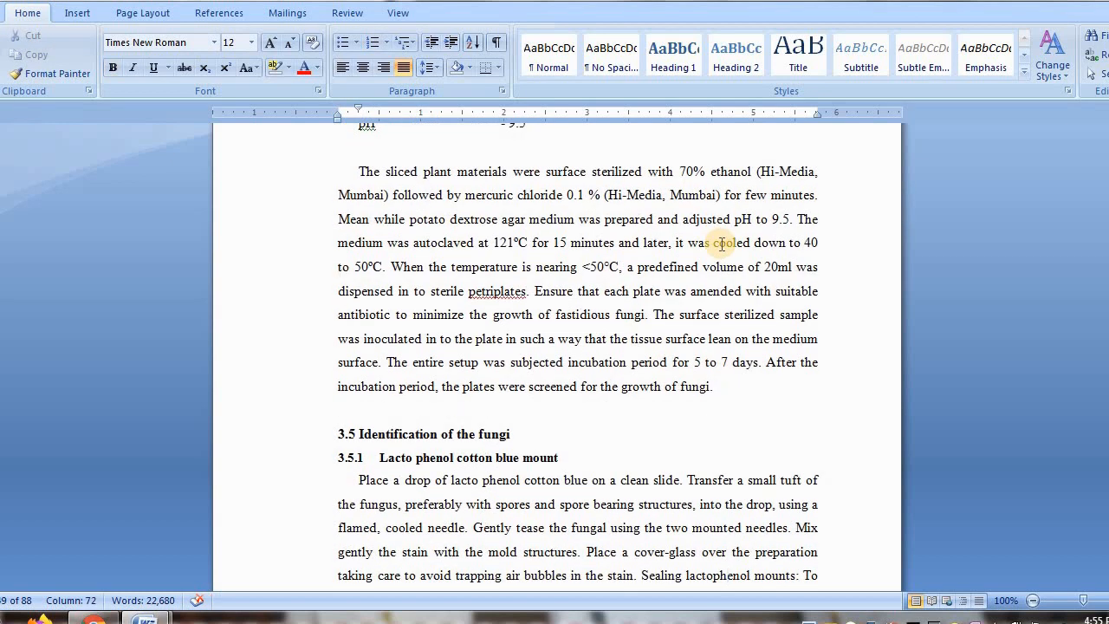
Step: Examine section 3.5 on identification of the fungi, including how the morphological identification paragraph cites its standard works
key(Down)
key(Down)
key(Down)
key(Down)
key(Down)
key(Down)
key(Down)
key(Down)
key(Down)
key(Down)
key(Down)
key(Down)
key(Down)
key(Down)
key(Down)
key(Down)
key(Down)
key(Down)
key(Down)
key(Down)
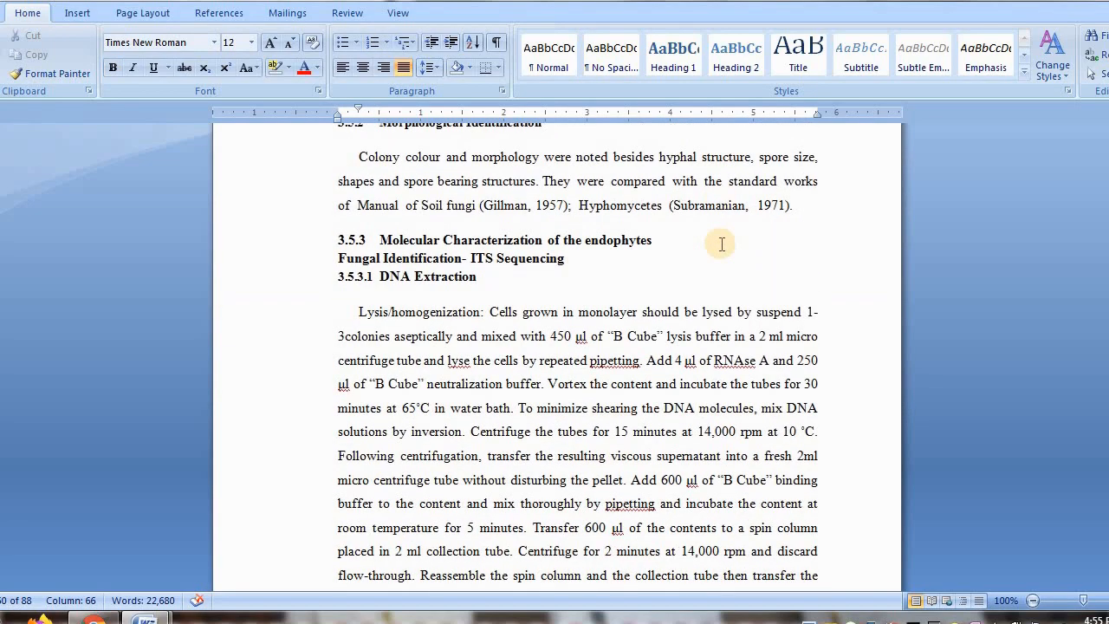
Step: Examine the DNA extraction procedure in section 3.5.3.1 and the PCR protocol in section 3.5.3.2
key(Down)
key(Down)
key(Down)
key(Down)
key(Down)
key(Down)
key(Down)
key(Down)
key(Down)
key(Down)
key(Down)
key(Down)
key(Down)
key(Down)
key(Down)
key(Down)
key(Down)
key(Down)
key(Down)
key(Down)
key(Down)
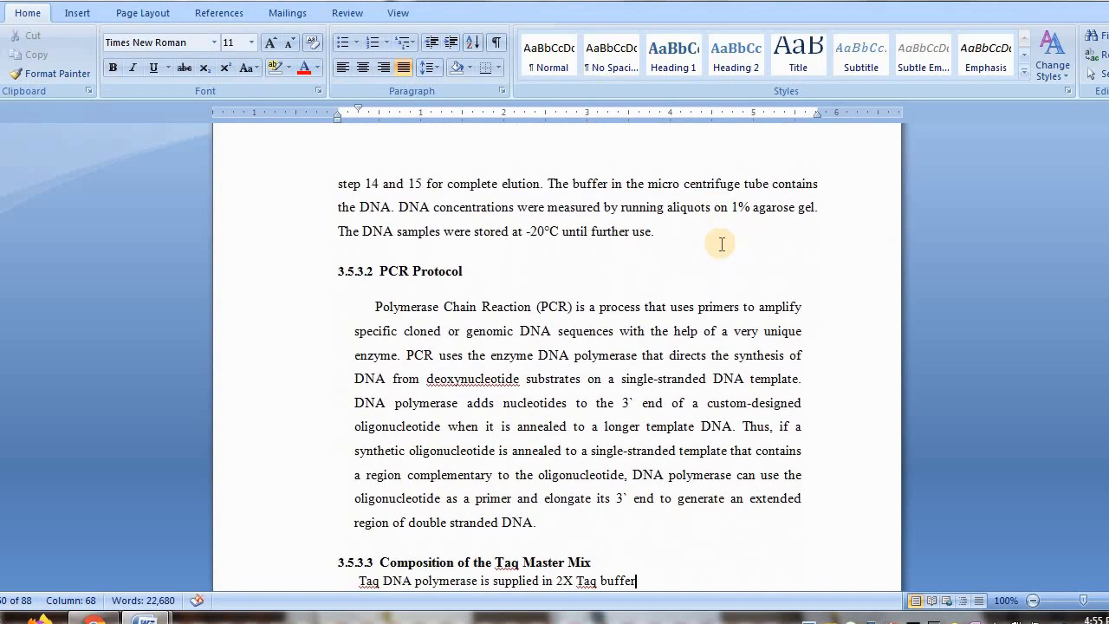
Step: Examine section 3.5.3.3 on the Taq Master Mix composition, including the ITS1 and ITS4 primer table and PCR reaction solution
key(Down)
key(Down)
key(Down)
key(Down)
key(Down)
key(Down)
key(Down)
key(Down)
key(Down)
key(Down)
key(Down)
key(Down)
key(Down)
key(Down)
key(Down)
key(Down)
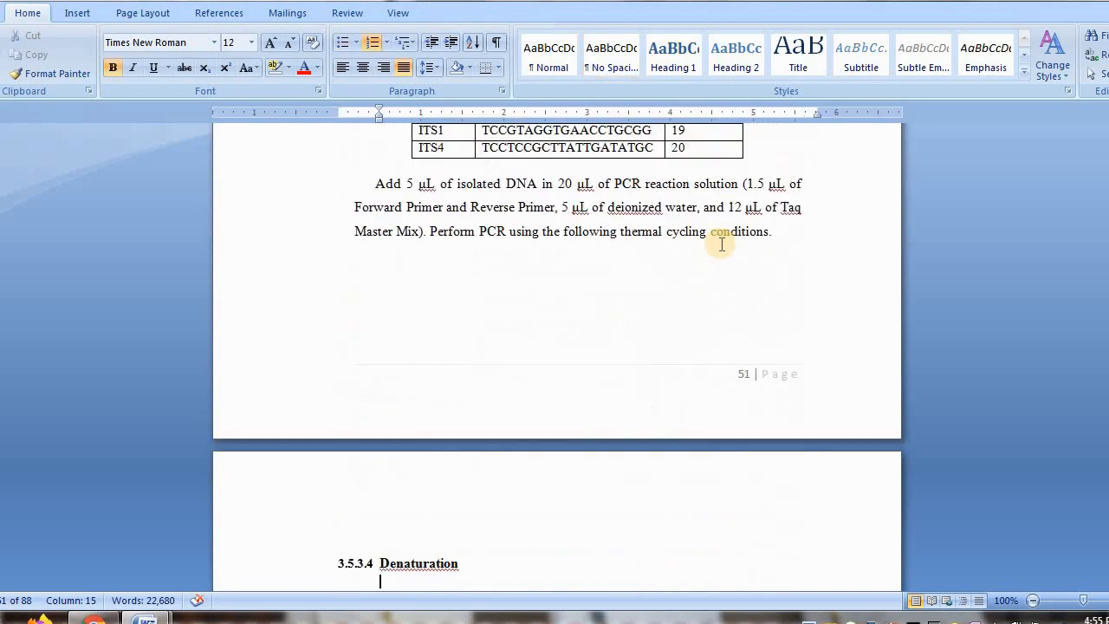
Step: Examine sections 3.5.3.4 to 3.5.3.7, from denaturation and annealing through extension and purification of the PCR product
key(Down)
key(Down)
key(Down)
key(Down)
key(Down)
key(Down)
key(Down)
key(Down)
key(Down)
key(Down)
key(Down)
key(Down)
key(Down)
key(Down)
key(Down)
key(Down)
key(Down)
key(Down)
key(Down)
key(Down)
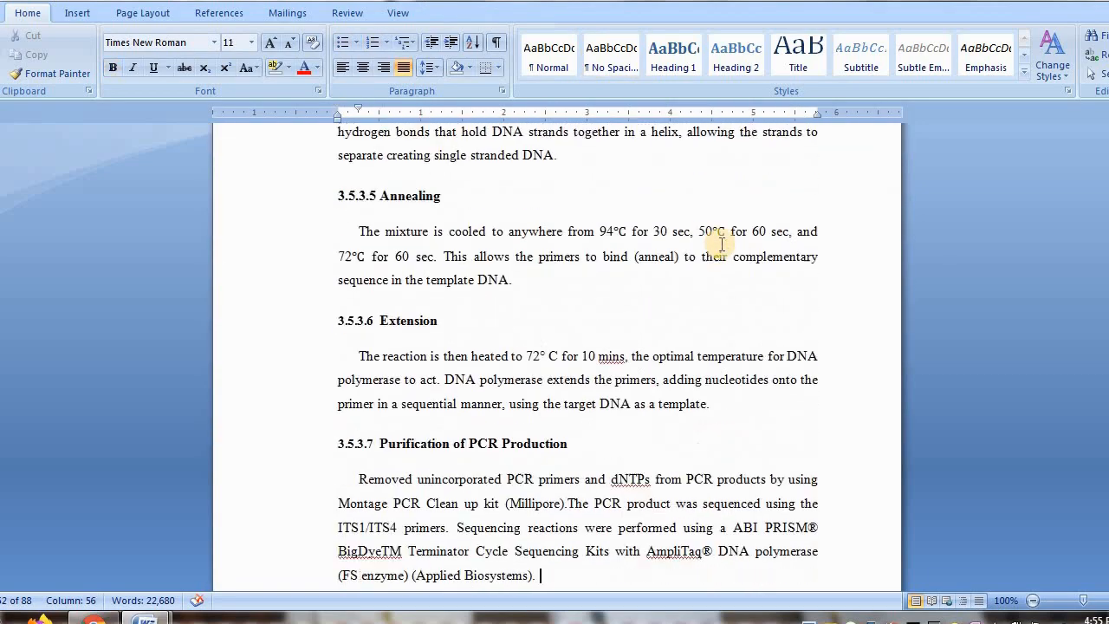
Step: Examine section 3.6.1 on the composition of the production medium and the fermentation procedure
key(Down)
key(Down)
key(Down)
key(Down)
key(Down)
key(Down)
key(Down)
key(Down)
key(Down)
key(Down)
key(Down)
key(Down)
key(Down)
key(Down)
key(Down)
key(Down)
key(Down)
key(Down)
key(Down)
key(Down)
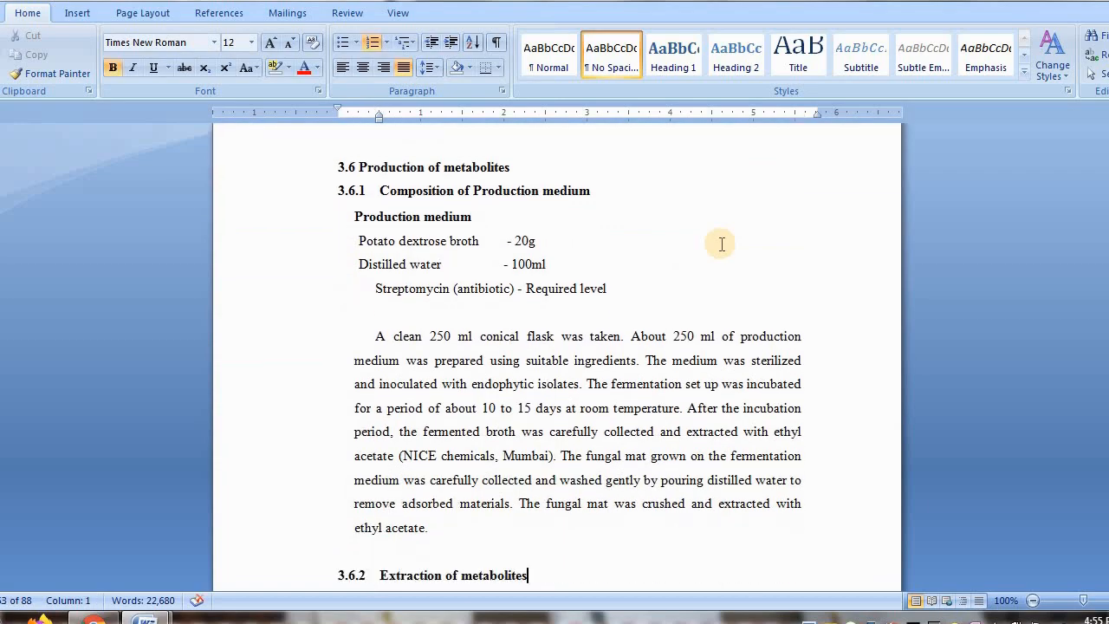
Step: Examine section 3.6.2 on extraction of metabolites and section 3.6.3 on screening the fermented broth by GC-MS
key(Down)
key(Down)
key(Down)
key(Down)
key(Down)
key(Down)
key(Down)
key(Down)
key(Down)
key(Down)
key(Down)
key(Down)
key(Down)
key(Down)
key(Down)
key(Down)
key(Down)
key(Down)
key(Down)
key(Down)
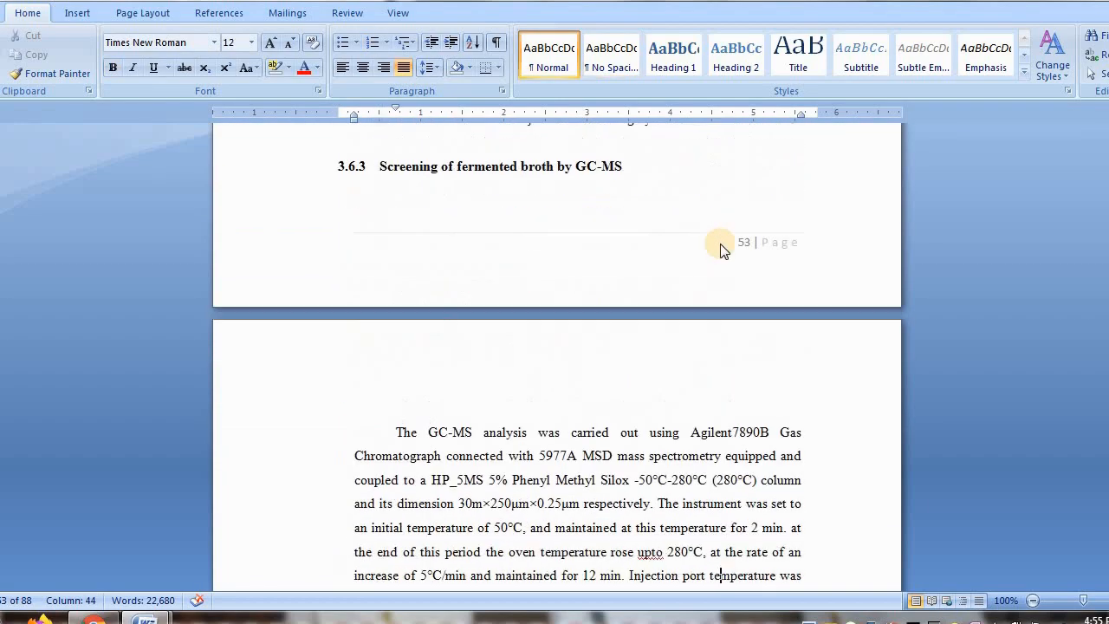
Step: Examine the rest of the GC-MS description and the antibacterial activity method in section 3.7
key(Down)
key(Down)
key(Down)
key(Down)
key(Down)
key(Down)
key(Down)
key(Down)
key(Down)
key(Down)
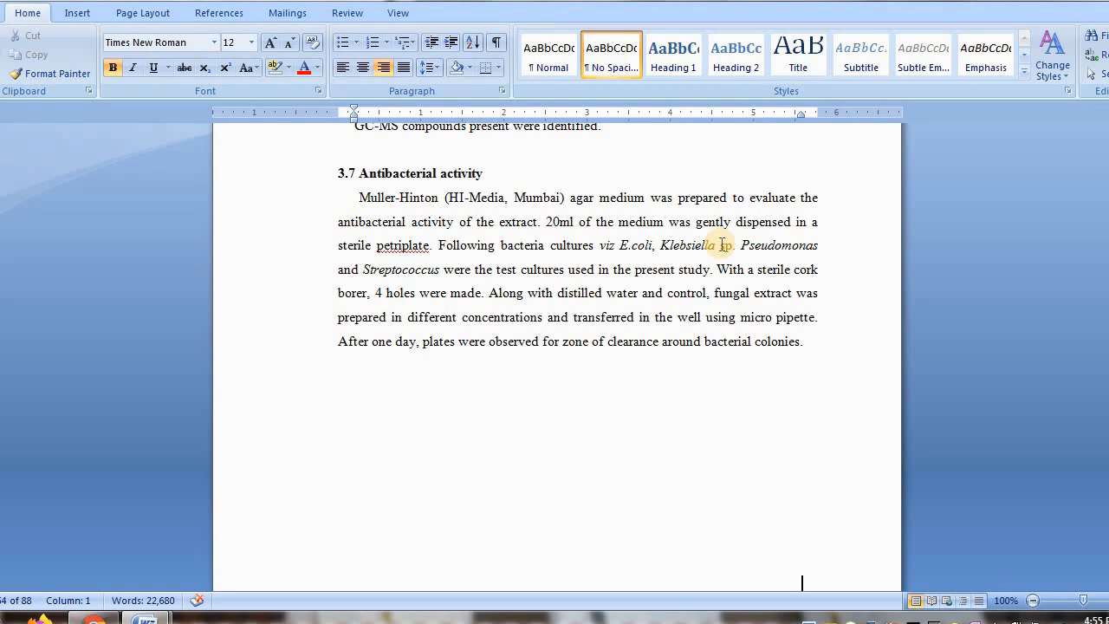
Step: Examine the opening of Chapter IV, Results, with sections 4.1 and 4.2, and place the cursor at the start of the chapter heading
key(Down)
key(Down)
key(Down)
key(Down)
key(Down)
key(Down)
key(Down)
key(Down)
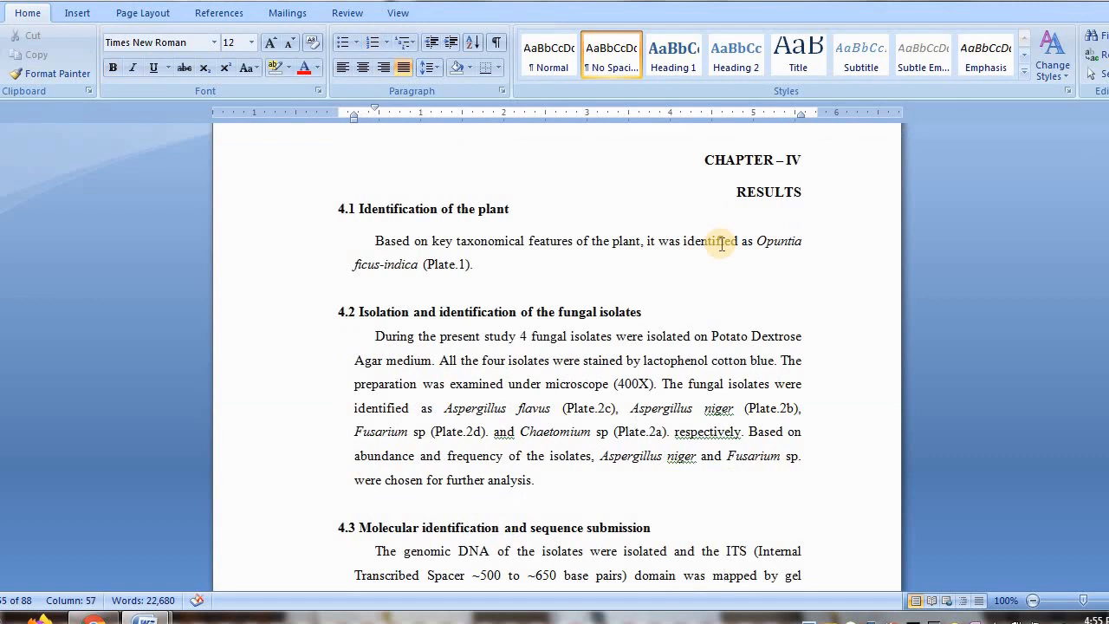
click(706, 159)
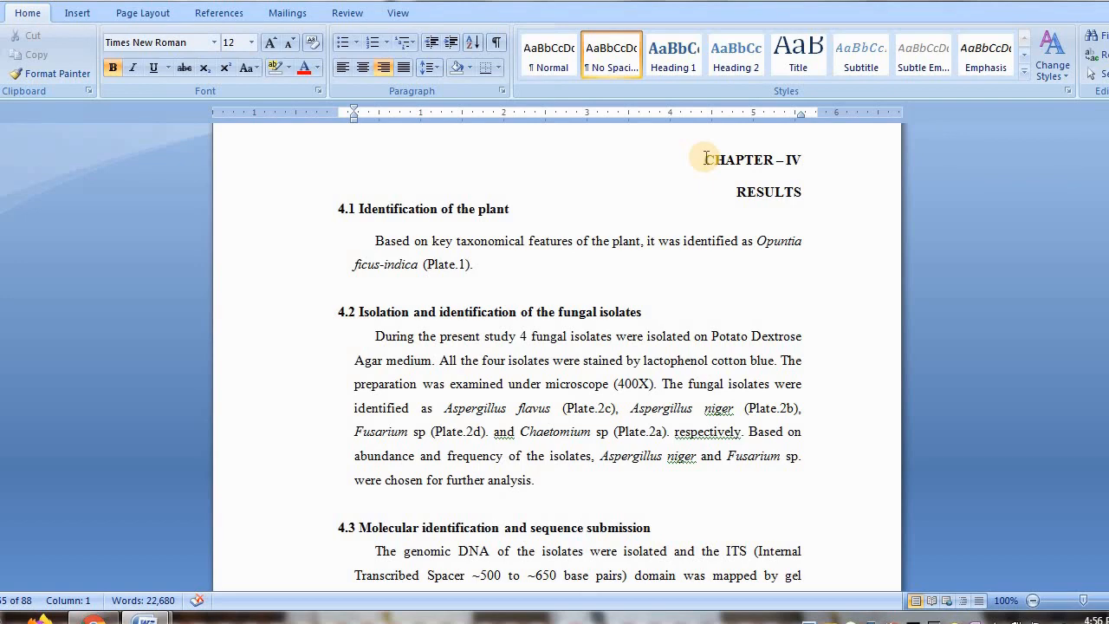
Step: Examine section 4.3 on molecular identification and section 4.4 on phytochemical screening, including how plates and tables are referenced
key(Down)
key(Down)
key(Down)
scroll(707, 158, down, 3)
key(Down)
key(Down)
key(Down)
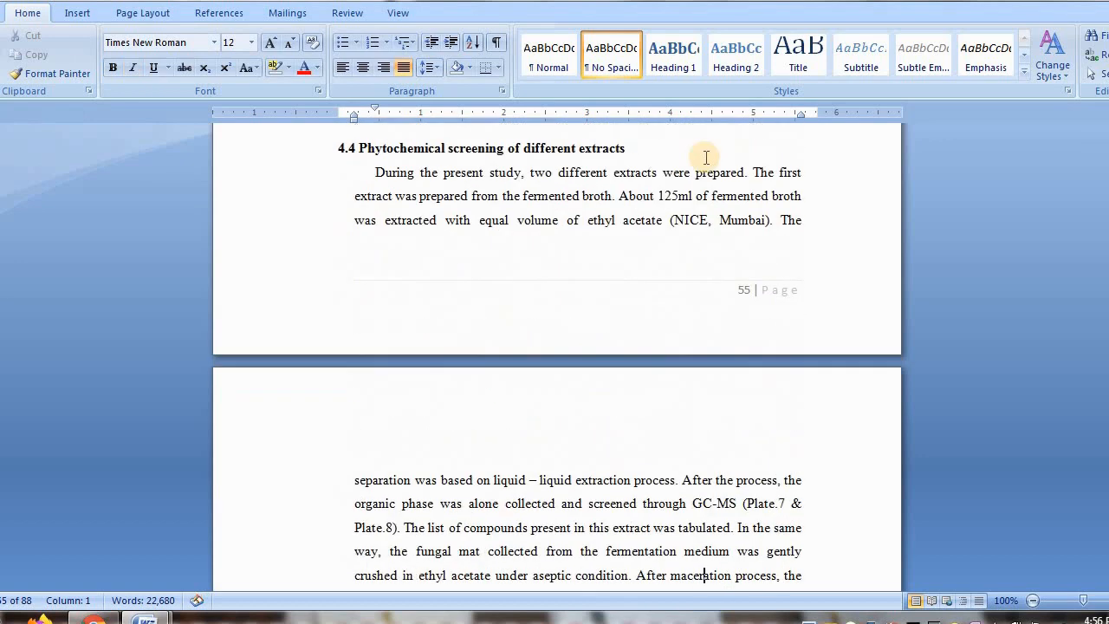
key(Down)
key(Down)
key(Down)
key(Down)
key(Down)
key(Down)
key(Down)
key(Down)
key(Down)
key(Down)
key(Down)
key(Down)
key(Down)
key(Down)
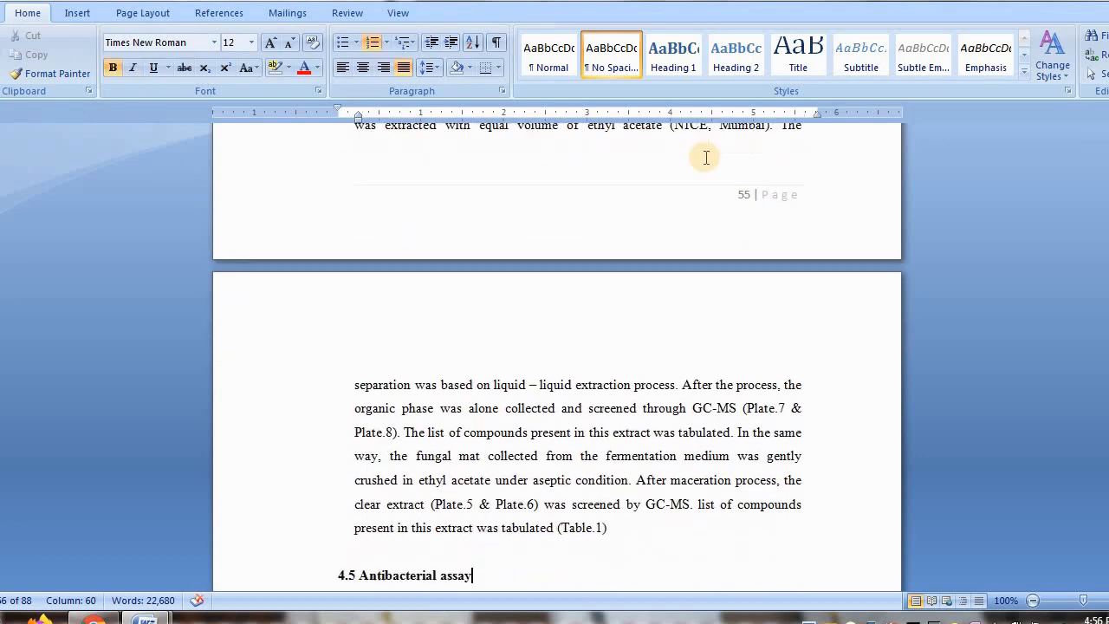
Step: Examine the antibacterial assay results in section 4.5, including the references to plates and Table.2
key(Down)
key(Down)
key(Down)
key(Down)
key(Down)
key(Down)
key(Down)
key(Down)
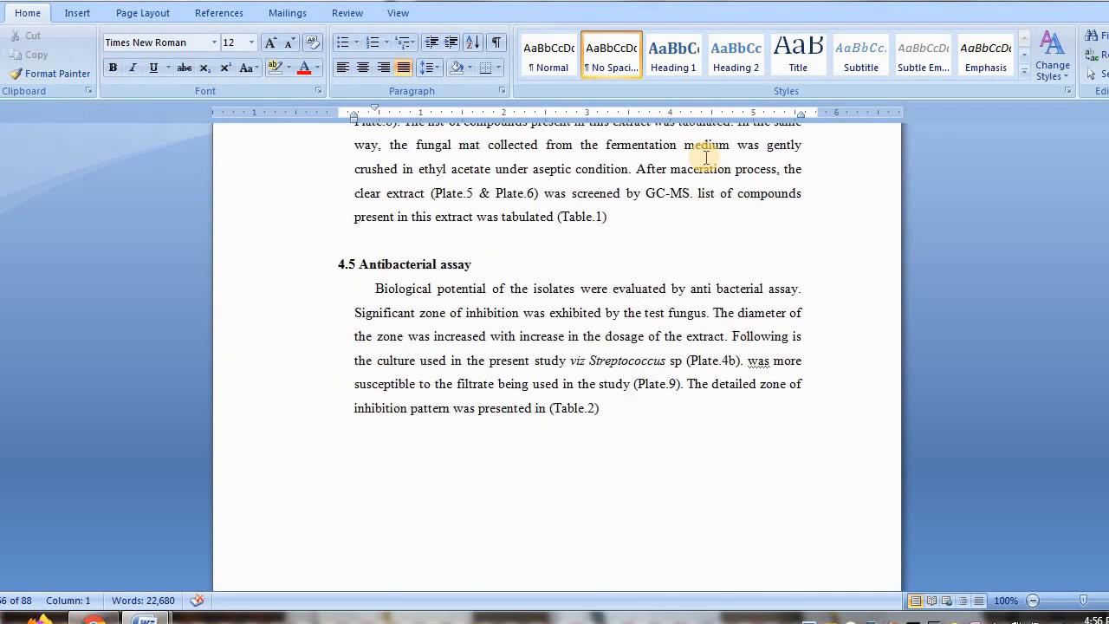
Step: Examine the captioned plates following section 4.5, including the Aspergillus niger culture photo and its NCBI database record
key(Down)
key(Down)
key(Down)
key(Down)
key(Down)
key(Down)
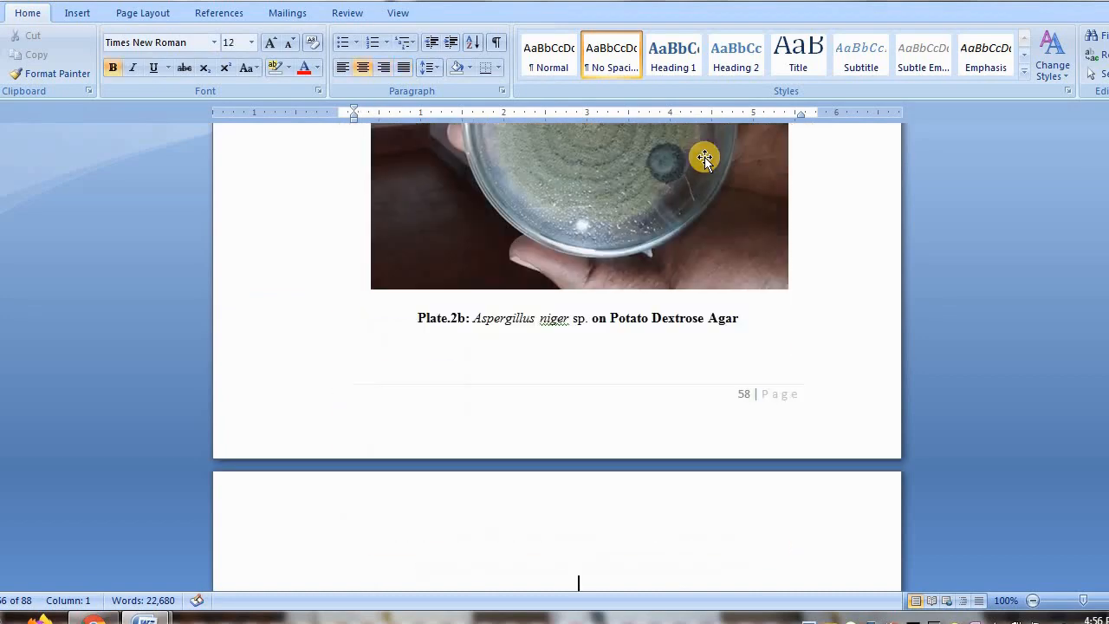
key(Down)
key(Down)
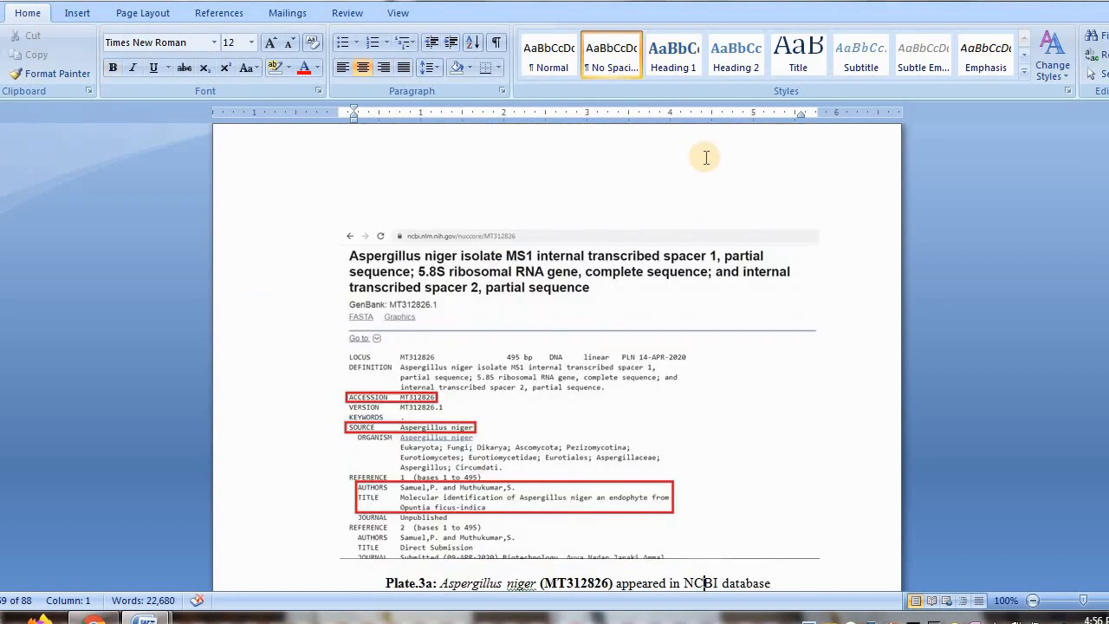
key(Down)
key(Down)
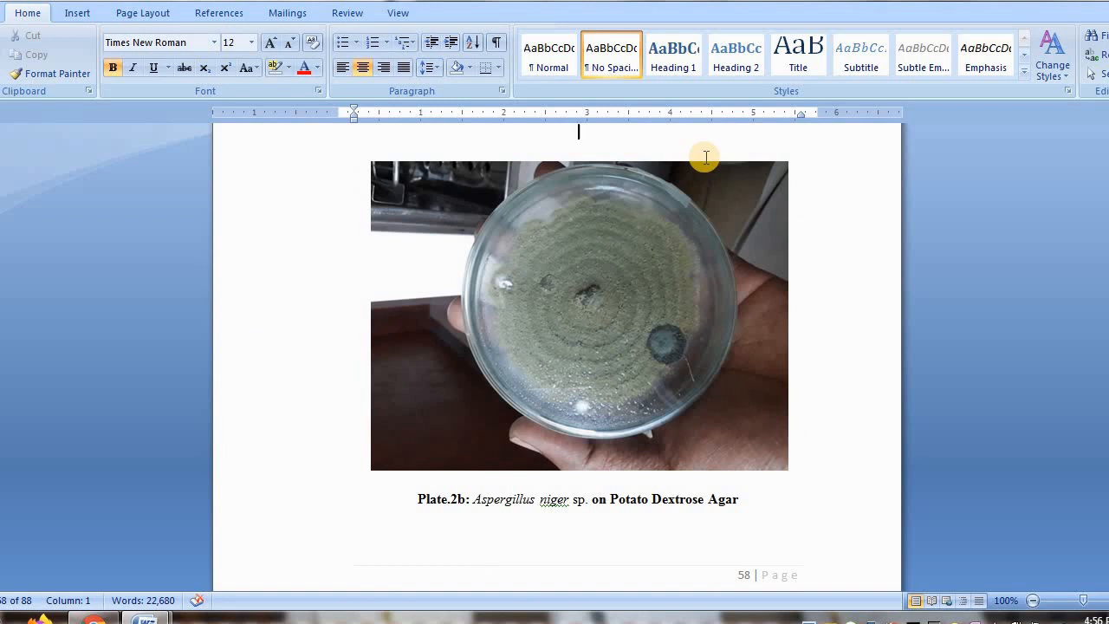
Step: Examine the plates on the Potato Dextrose Agar culture, the plant habitat and the separating-funnel extraction with ethyl acetate
key(Down)
key(Down)
key(Up)
key(Up)
key(Up)
key(Down)
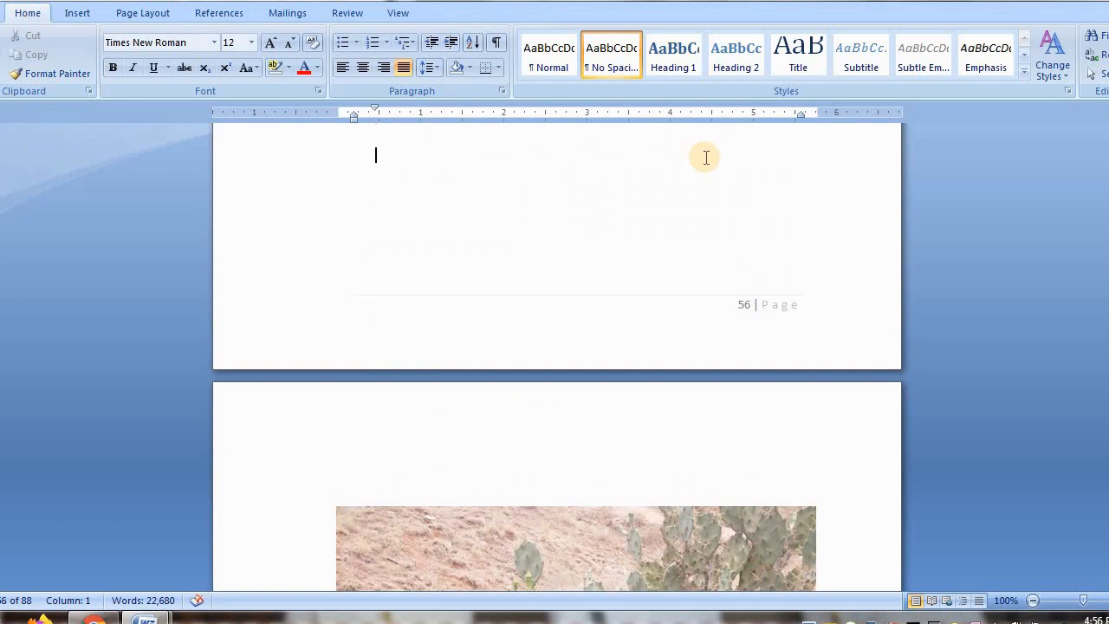
key(Down)
key(Down)
key(Down)
key(Down)
key(Down)
key(Down)
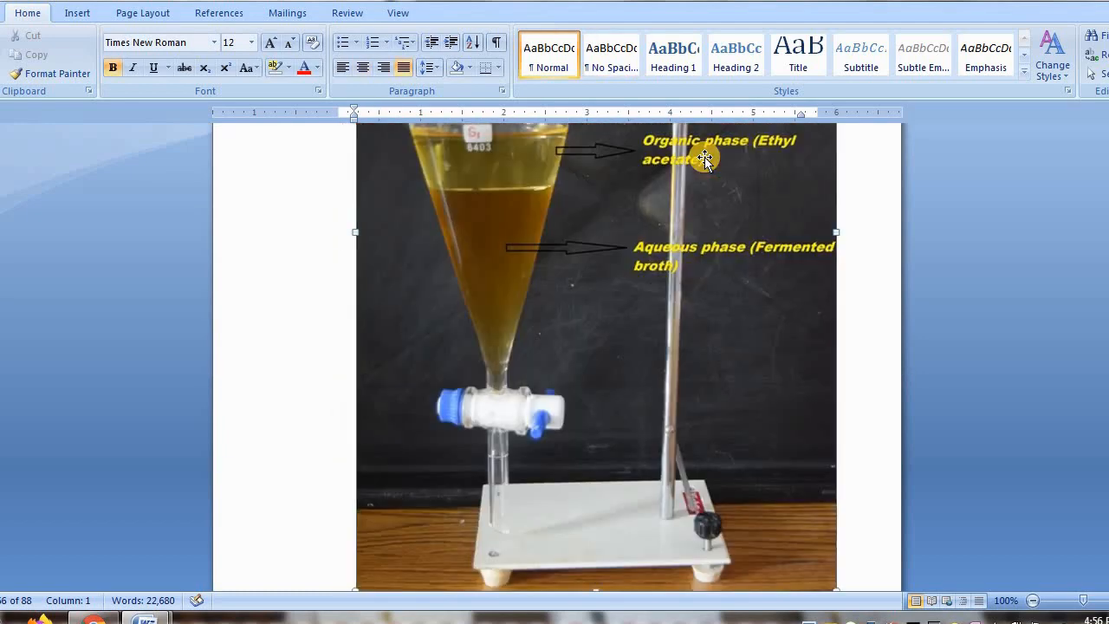
Step: Examine Plate.7, the GC-MS report of the Aspergillus niger fermentation broth, including its library search details and caption
key(Down)
key(Down)
key(Down)
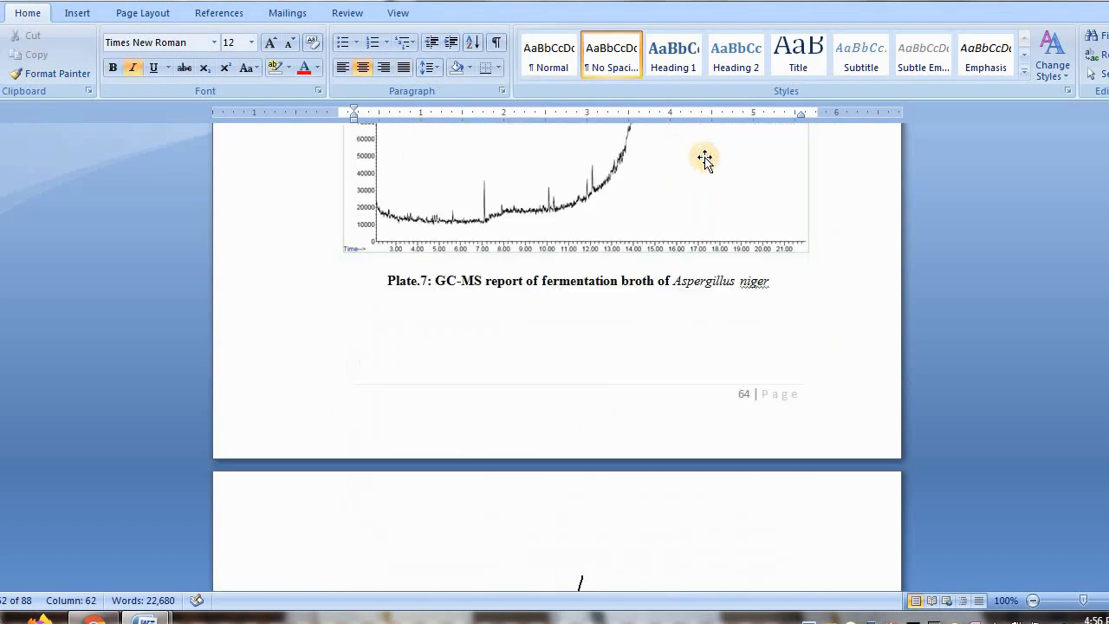
key(Up)
key(Up)
key(Up)
key(Up)
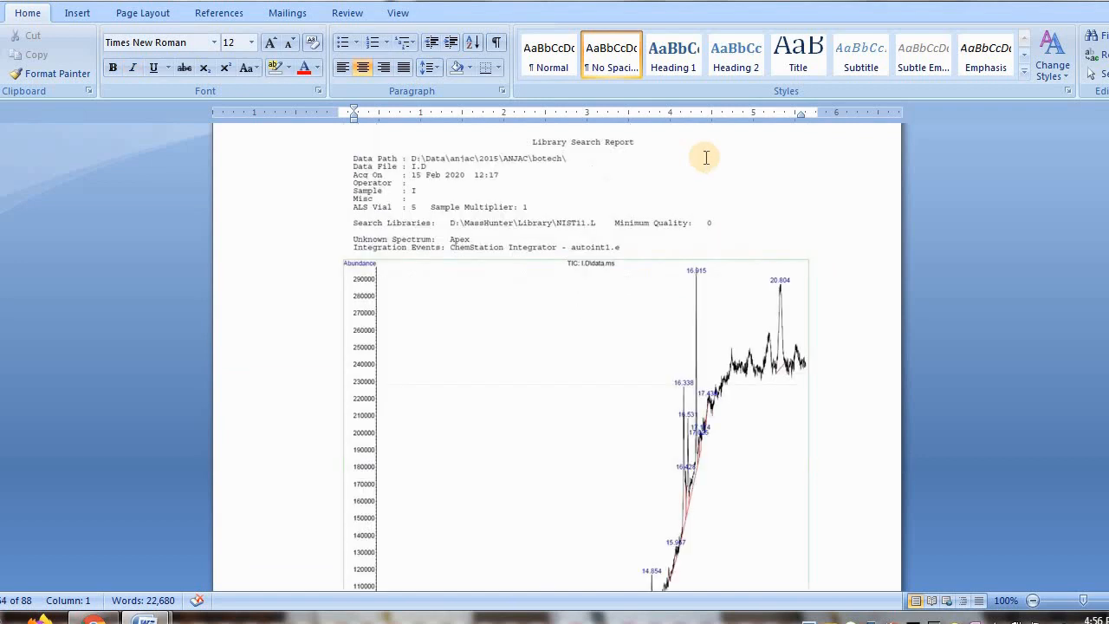
key(Down)
key(Down)
key(Down)
key(Down)
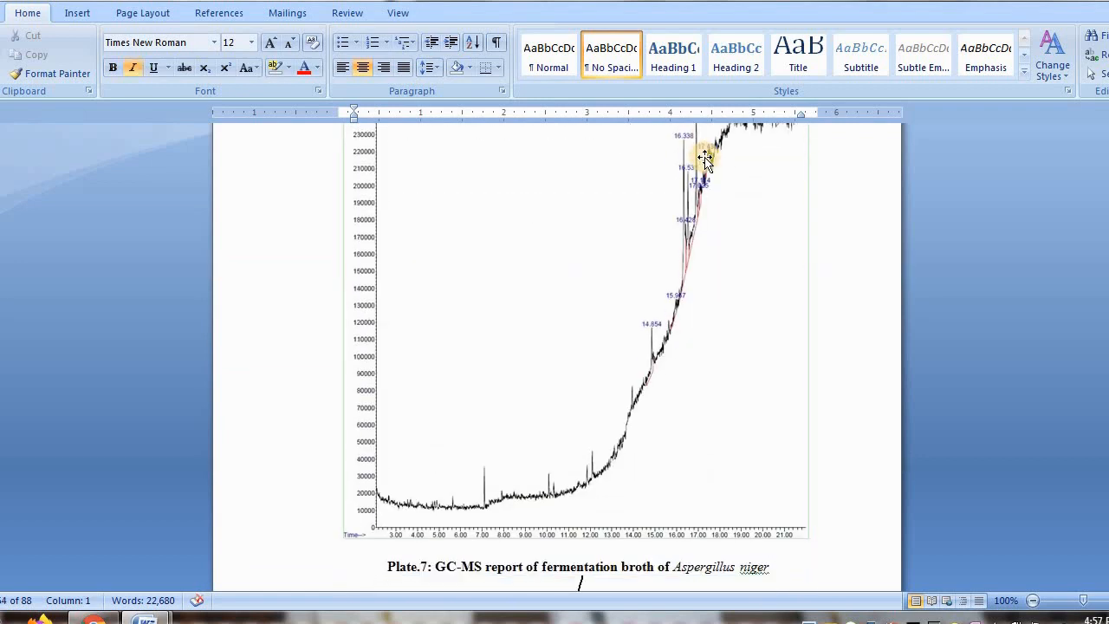
Step: Examine the Plate.8 caption and Table-1, listing the compounds in the fermented broth of Aspergillus flavus and Fusarium sp
key(Down)
key(Down)
key(Down)
key(Down)
key(Down)
key(Down)
key(Down)
key(Down)
key(Down)
key(Down)
key(Down)
key(Down)
key(Down)
key(Down)
key(Down)
key(Down)
key(Down)
key(Down)
key(Down)
key(Down)
key(Down)
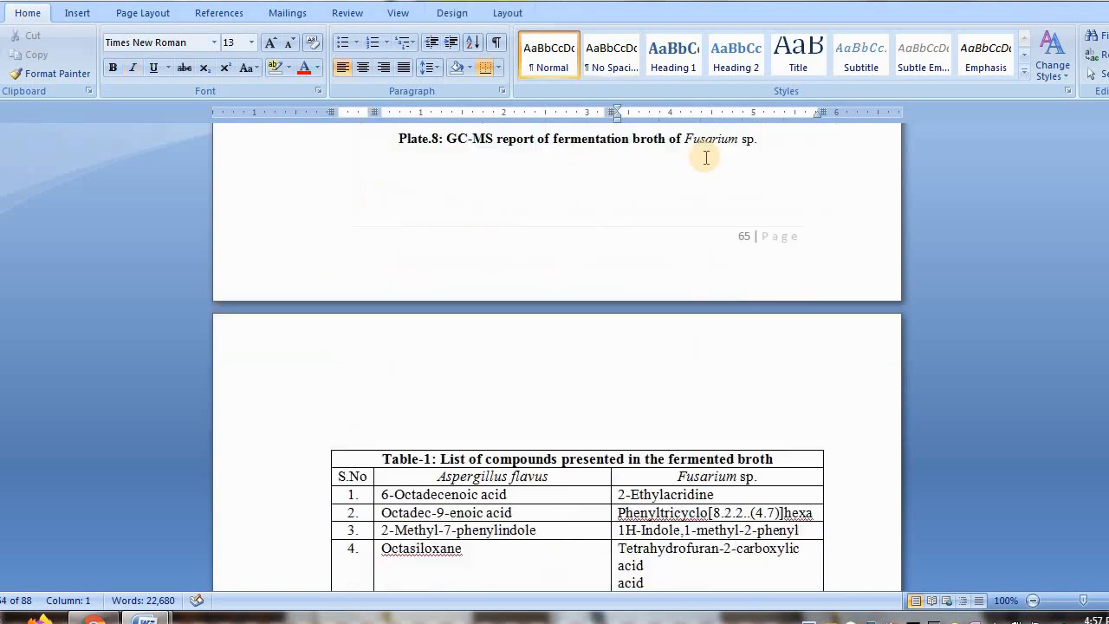
key(Down)
key(Down)
key(Down)
key(Down)
key(Down)
key(Down)
key(Down)
key(Down)
key(Down)
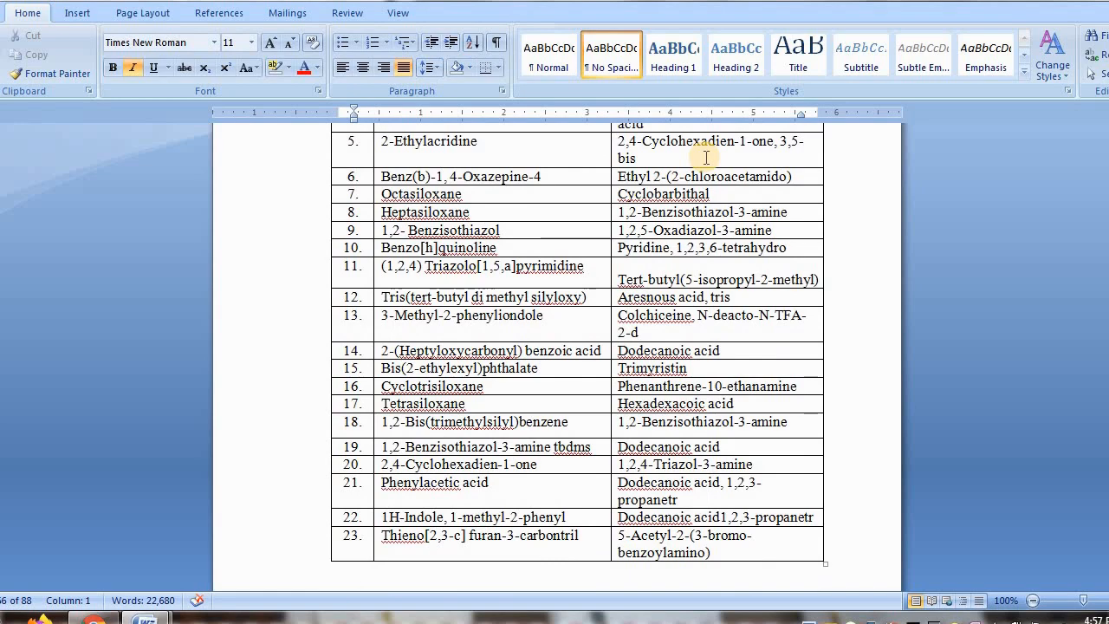
key(Down)
key(Down)
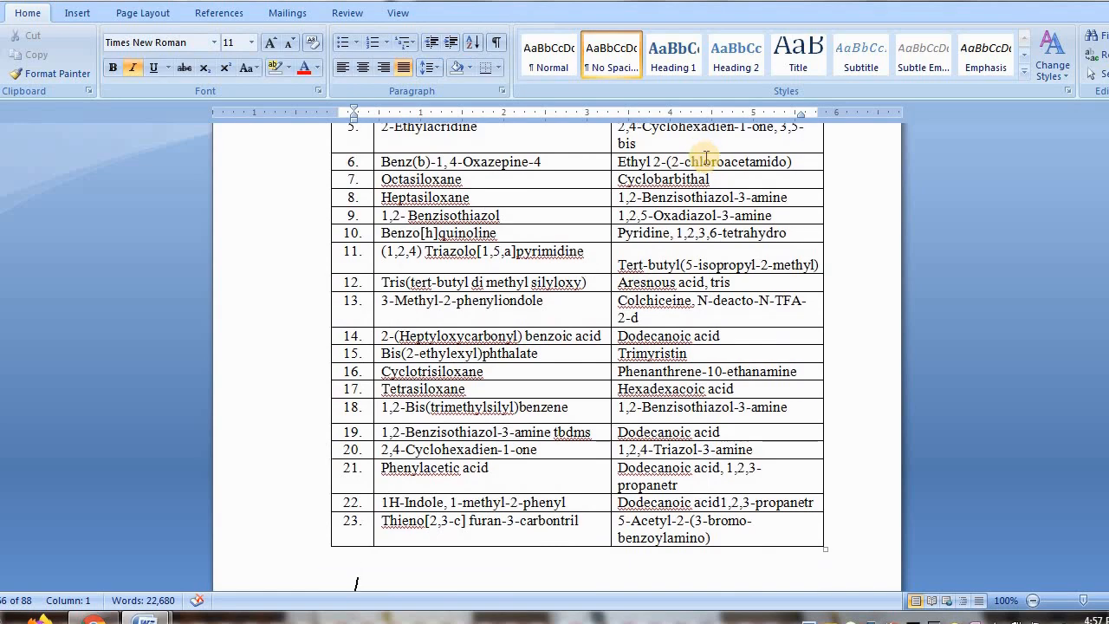
Step: Examine the opening of Chapter V, Discussion, with its in-text citation, and place the cursor at the end of the chapter title
key(Down)
key(Down)
key(Down)
key(Down)
key(Down)
key(Down)
key(Down)
key(Down)
key(Down)
key(Down)
key(Down)
key(Down)
key(Down)
key(Down)
key(Down)
key(Down)
key(Down)
key(Down)
key(Down)
key(Down)
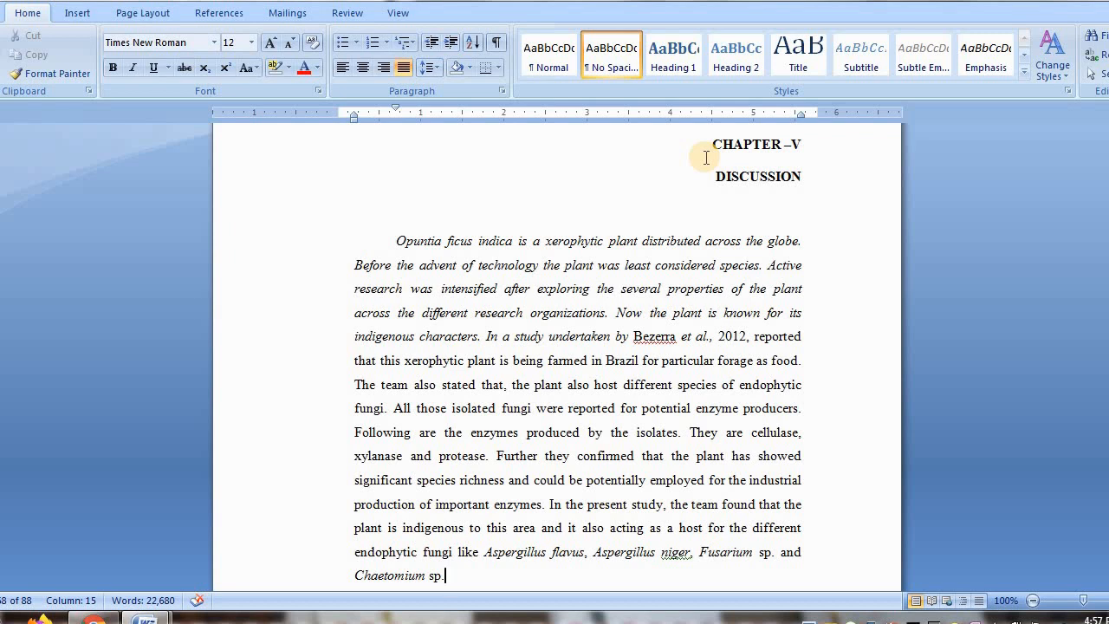
click(802, 178)
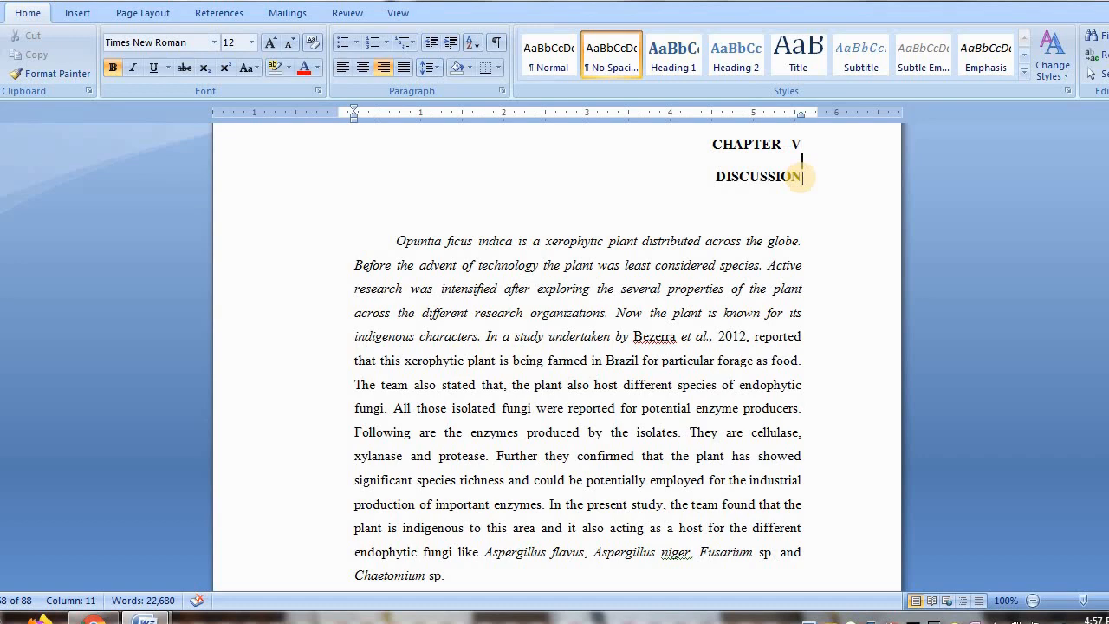
Step: Return to Table-1, highlight the Aspergillus flavus compounds in rows 6 to 23, and place the cursor after Benzo[h]quinoline
key(Up)
key(Up)
key(Up)
key(Up)
key(Up)
key(Up)
key(Up)
key(Up)
key(Up)
key(Up)
key(Up)
key(Up)
key(Up)
key(Up)
key(Up)
key(Up)
key(Up)
key(Up)
key(Up)
key(Up)
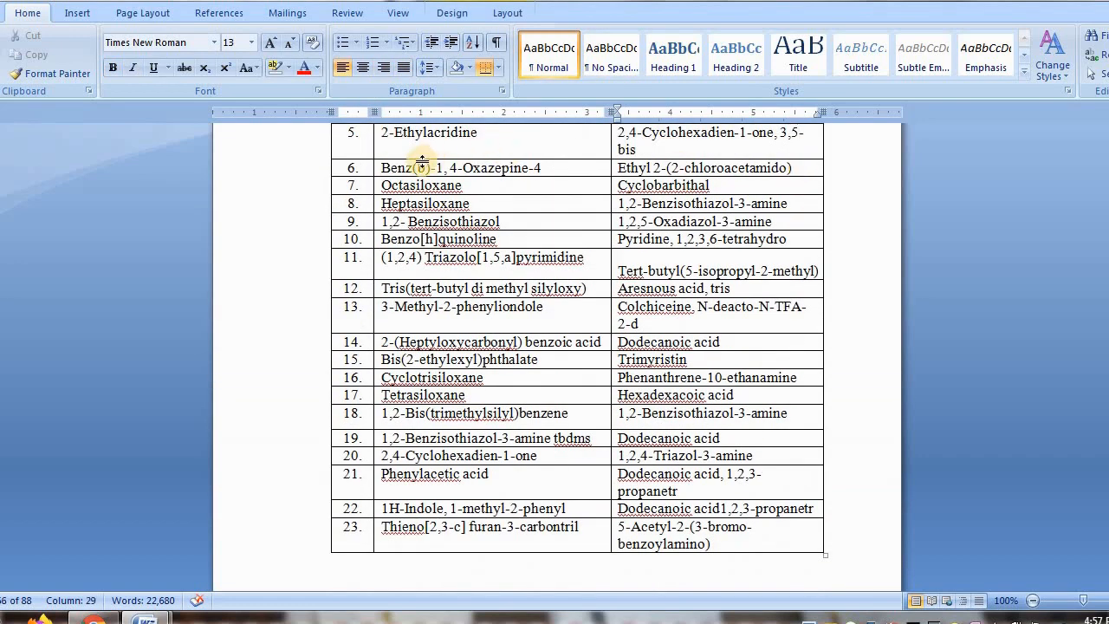
drag(384, 167, 396, 550)
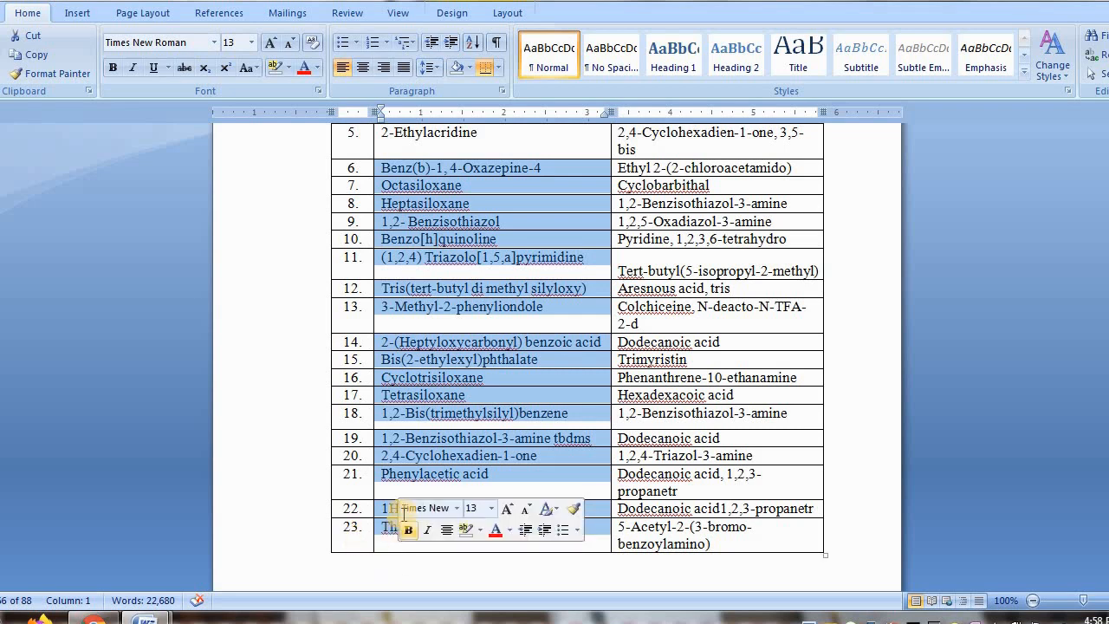
click(467, 238)
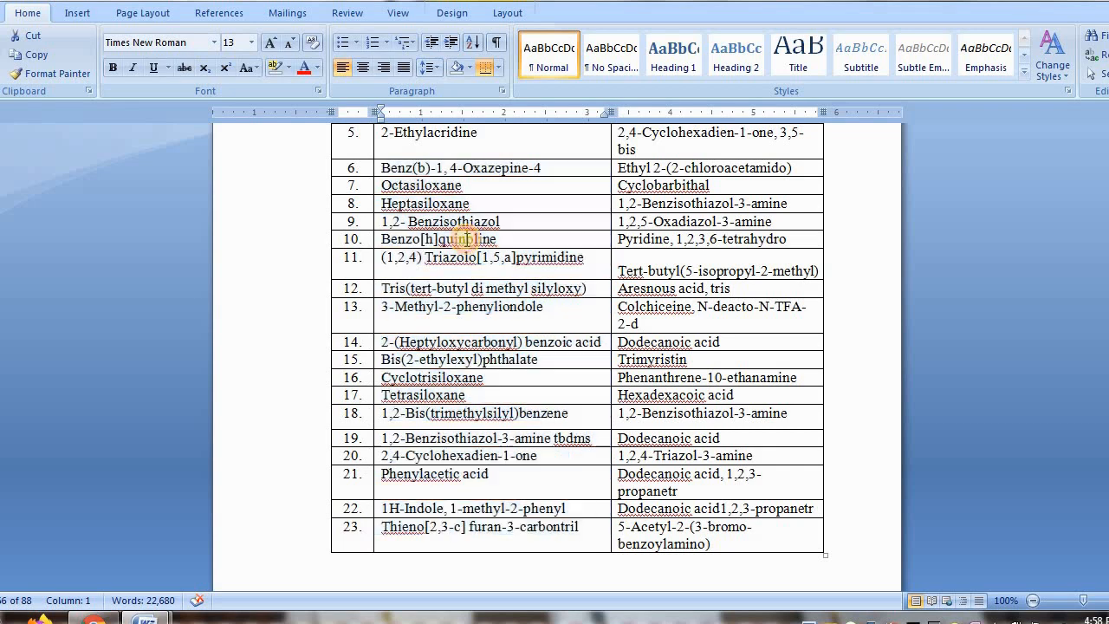
click(501, 243)
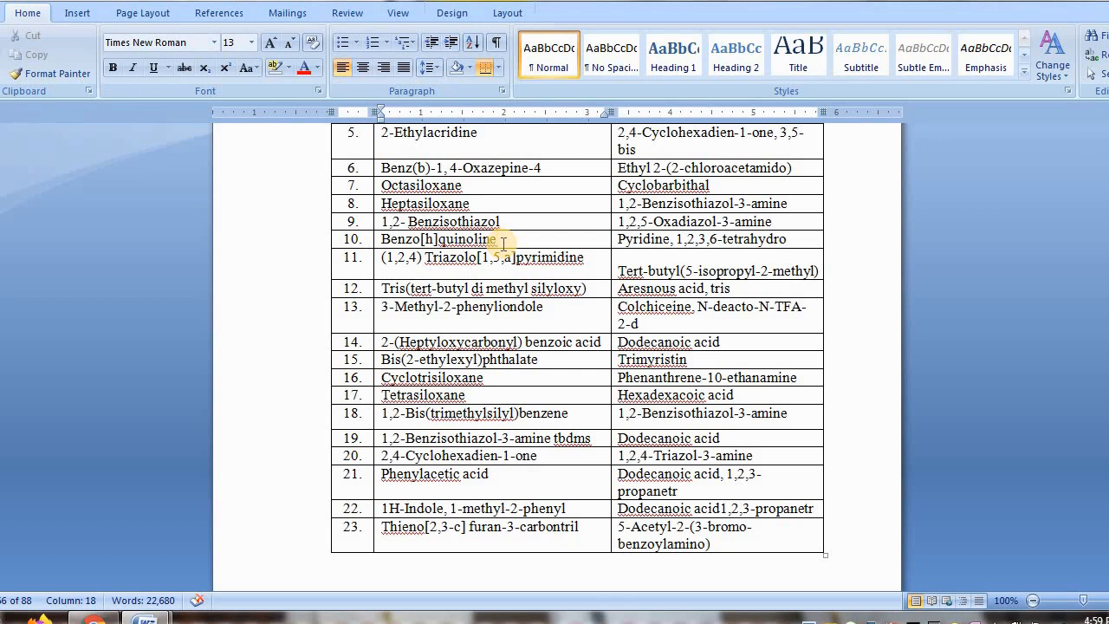
Step: Examine the end of Table-1 and the start of the following table on fungal extract concentration and zone of diameter
key(Down)
key(Down)
key(Down)
key(Down)
key(Down)
key(Down)
key(Down)
key(Down)
key(Down)
key(Down)
key(Down)
key(Down)
key(Down)
key(Down)
key(Down)
key(Down)
key(Down)
key(Down)
key(Down)
key(Down)
key(Down)
key(Down)
key(Down)
key(Down)
key(Down)
key(Down)
key(Down)
key(Down)
key(Down)
key(Down)
key(Down)
key(Down)
key(Down)
key(Down)
key(Down)
key(Down)
key(Down)
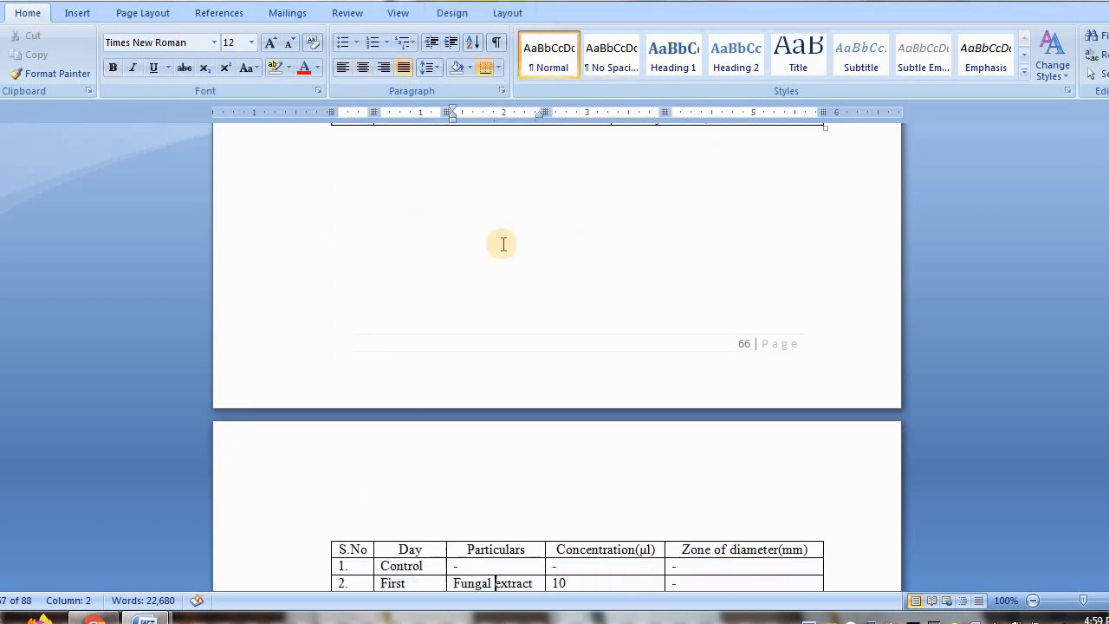
Step: Examine the Discussion paragraphs on nanotechnology, green synthesis and endophytes, including how the in-text citations are placed
key(Down)
key(Down)
key(Down)
key(Down)
key(Down)
key(Down)
key(Down)
key(Down)
key(Down)
key(Down)
key(Down)
key(Down)
key(Down)
key(Down)
key(Down)
key(Down)
key(Down)
key(Down)
key(Down)
key(Down)
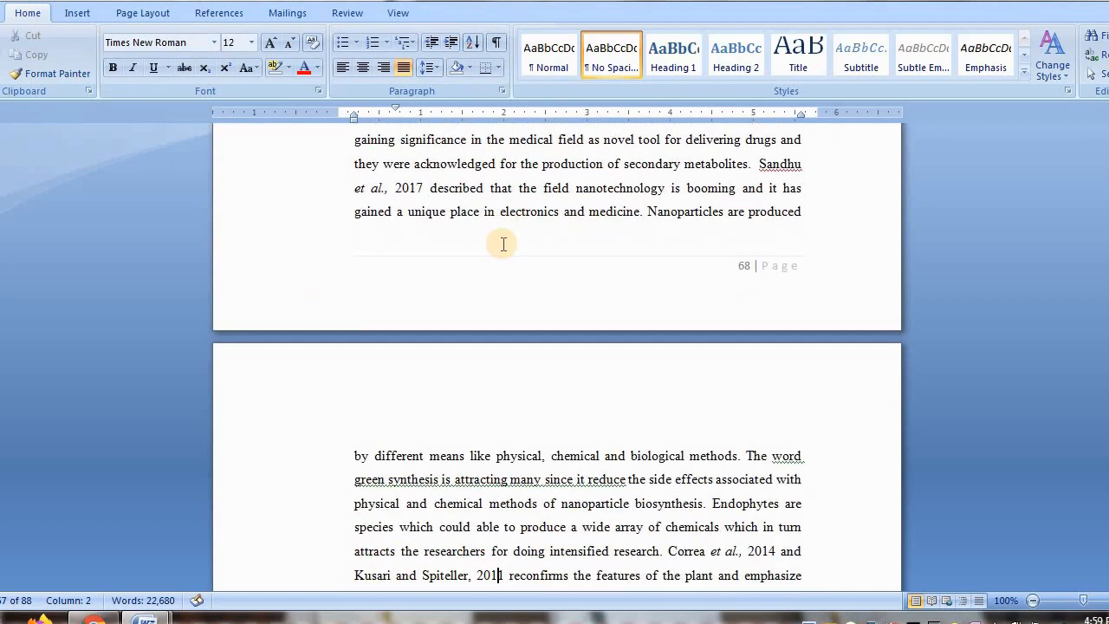
Step: Examine the Discussion paragraphs on earlier endophyte studies in Tulsi, Azadirachta indica and mangrove plants, including their in-text citations
key(Down)
key(Down)
key(Down)
key(Down)
key(Down)
key(Down)
key(Down)
key(Down)
key(Down)
key(Down)
key(Down)
key(Down)
key(Down)
key(Down)
key(Down)
key(Down)
key(Down)
key(Down)
key(Down)
key(Down)
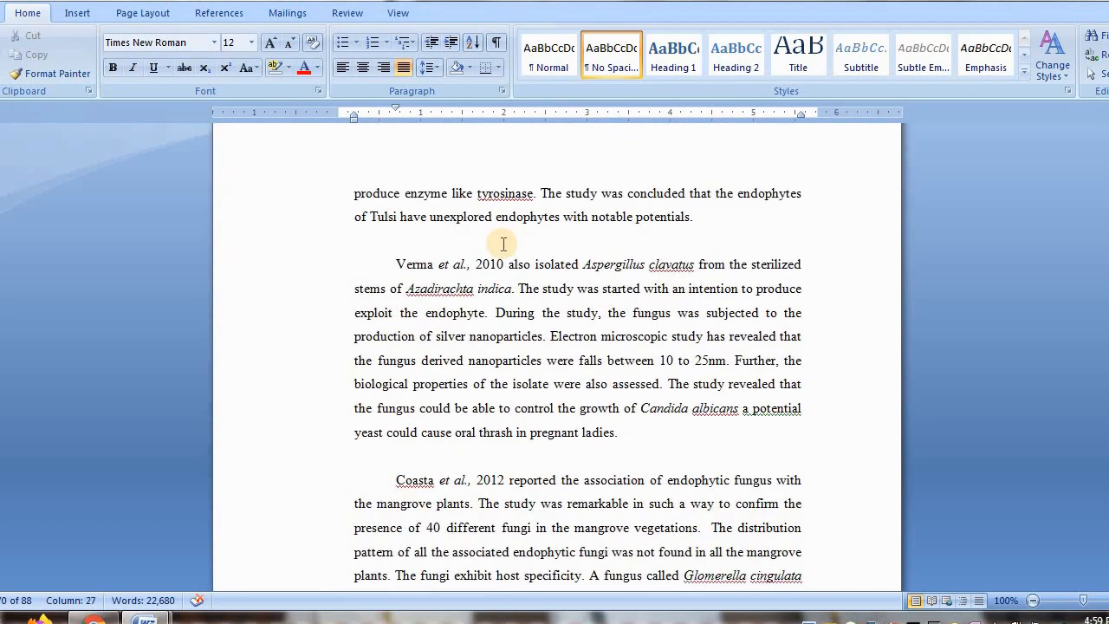
key(Down)
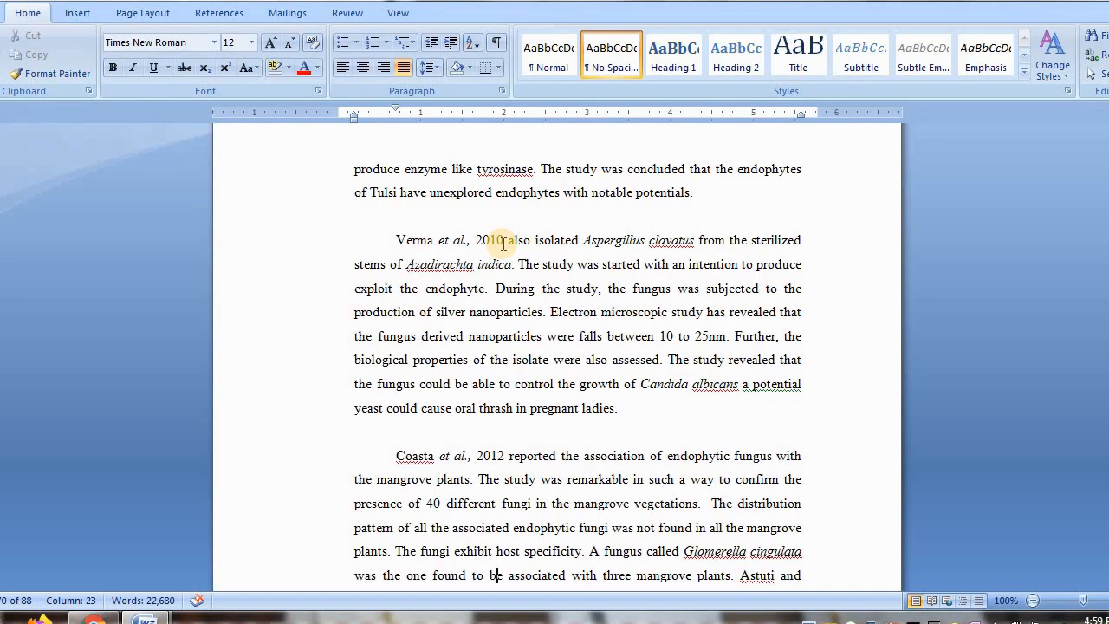
Step: Examine the Discussion paragraphs on morphological and molecular identification of fungi, including how the supporting studies are cited
key(Down)
key(Down)
key(Down)
key(Down)
key(Down)
key(Down)
key(Down)
key(Down)
key(Down)
key(Down)
key(Down)
key(Down)
key(Down)
key(Down)
key(Down)
key(Down)
key(Down)
key(Down)
key(Down)
key(Down)
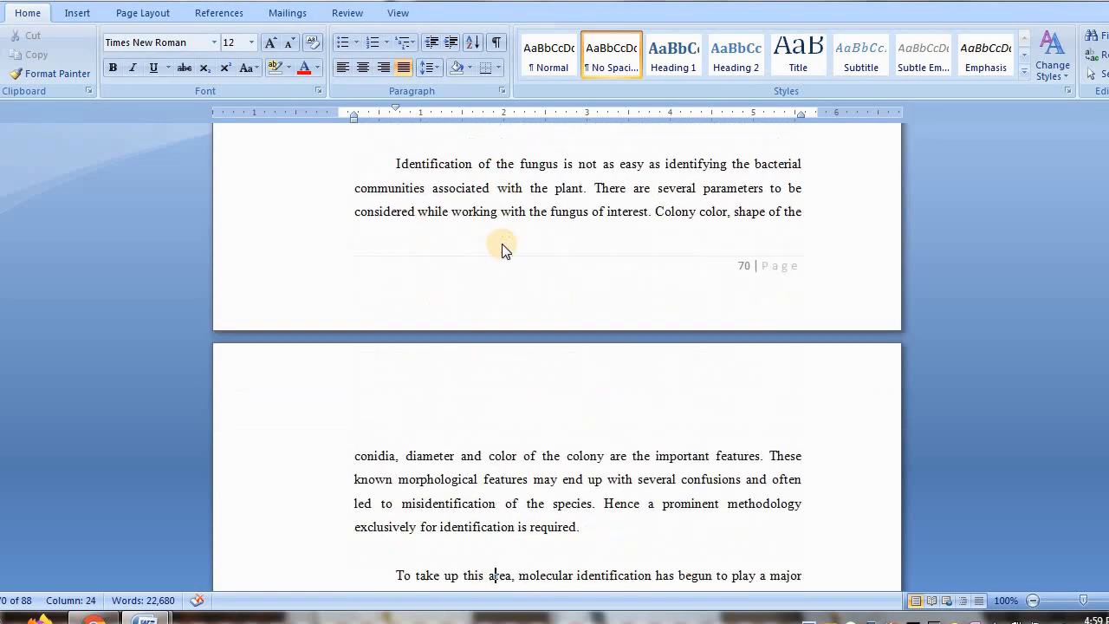
key(Down)
key(Down)
key(Down)
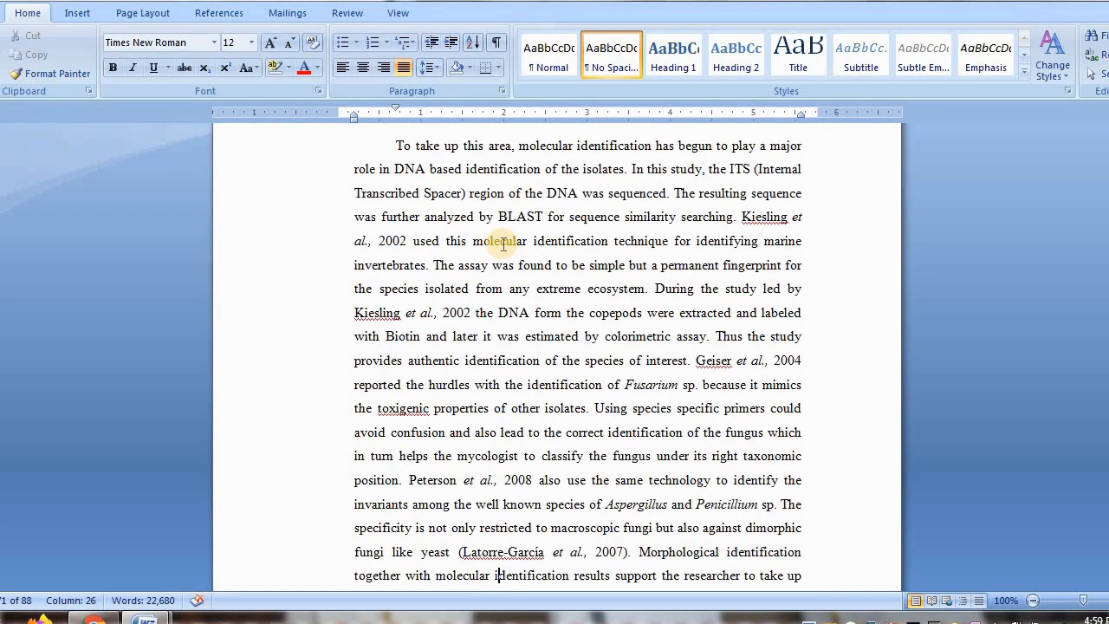
Step: Examine the Discussion text on the target plant's previously reported properties and traditional medicinal use, with its in-text citations
key(Down)
key(Down)
key(Down)
key(Down)
key(Down)
key(Down)
key(Down)
key(Down)
key(Down)
key(Down)
key(Down)
key(Down)
key(Down)
key(Down)
key(Down)
key(Down)
key(Down)
key(Down)
key(Down)
key(Down)
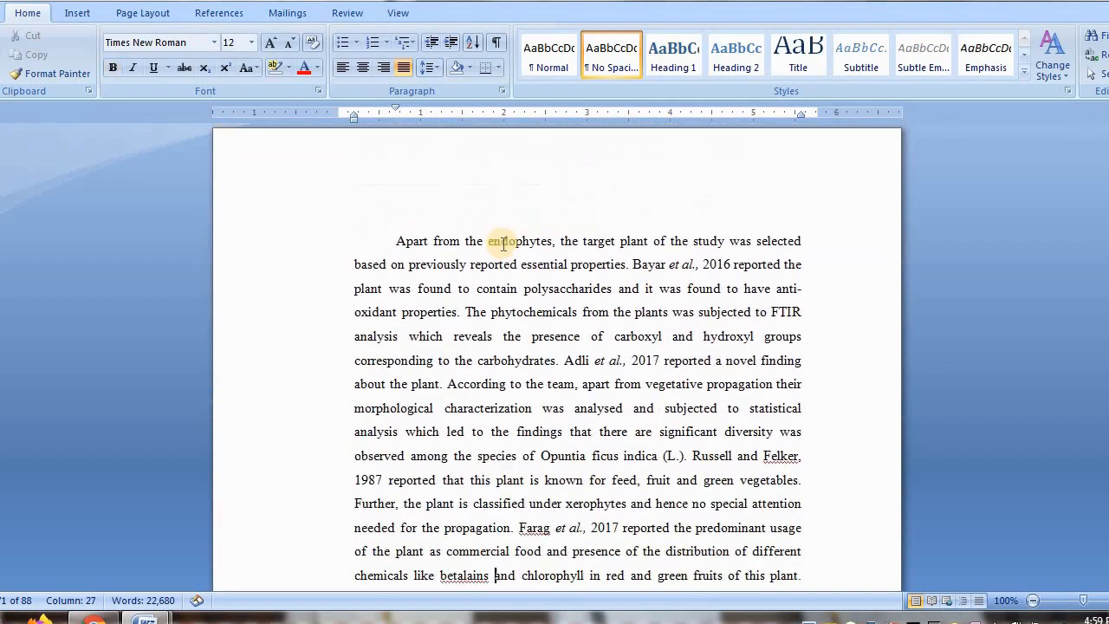
key(Down)
key(Down)
key(Down)
key(Down)
key(Down)
key(Down)
key(Down)
key(Down)
key(Down)
key(Down)
key(Down)
key(Down)
key(Down)
key(Down)
key(Down)
key(Down)
key(Down)
key(Down)
key(Down)
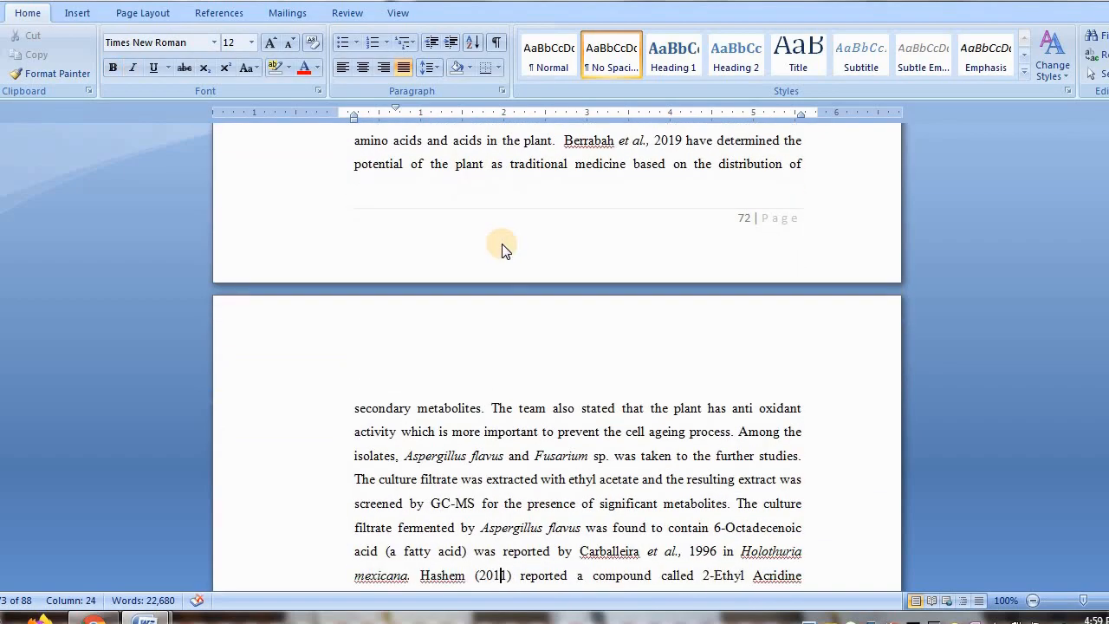
Step: Examine the Discussion text on GC-MS metabolites of the Aspergillus flavus culture filtrate through to the end of the chapter
key(Down)
key(Down)
key(Down)
key(Down)
key(Down)
key(Down)
key(Down)
key(Down)
key(Down)
key(Down)
key(Down)
key(Down)
key(Down)
key(Down)
key(Down)
key(Down)
key(Down)
key(Down)
key(Down)
key(Down)
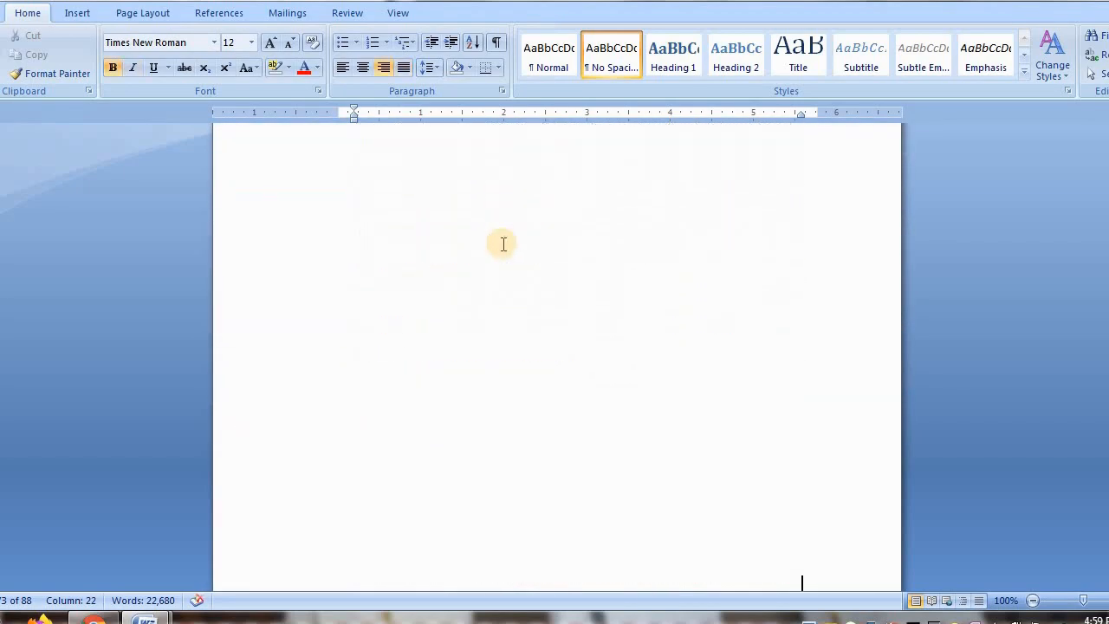
Step: Examine the opening of Chapter VI, Summary and Conclusion, covering plant collection, surface sterilization and inoculation on Potato Dextrose Agar
key(Down)
key(Down)
key(Down)
key(Down)
key(Down)
key(Down)
key(Down)
key(Down)
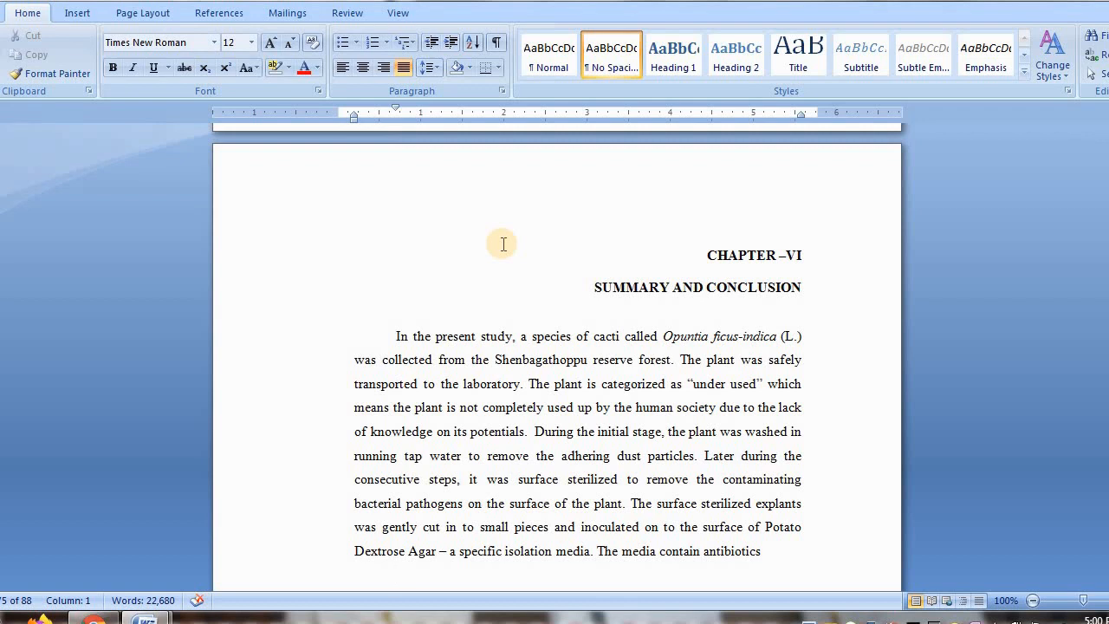
key(Down)
key(Down)
key(Down)
key(Down)
key(Down)
key(Down)
key(Down)
key(Down)
key(Down)
key(Down)
key(Down)
key(Down)
key(Down)
key(Down)
key(Down)
key(Down)
key(Down)
key(Down)
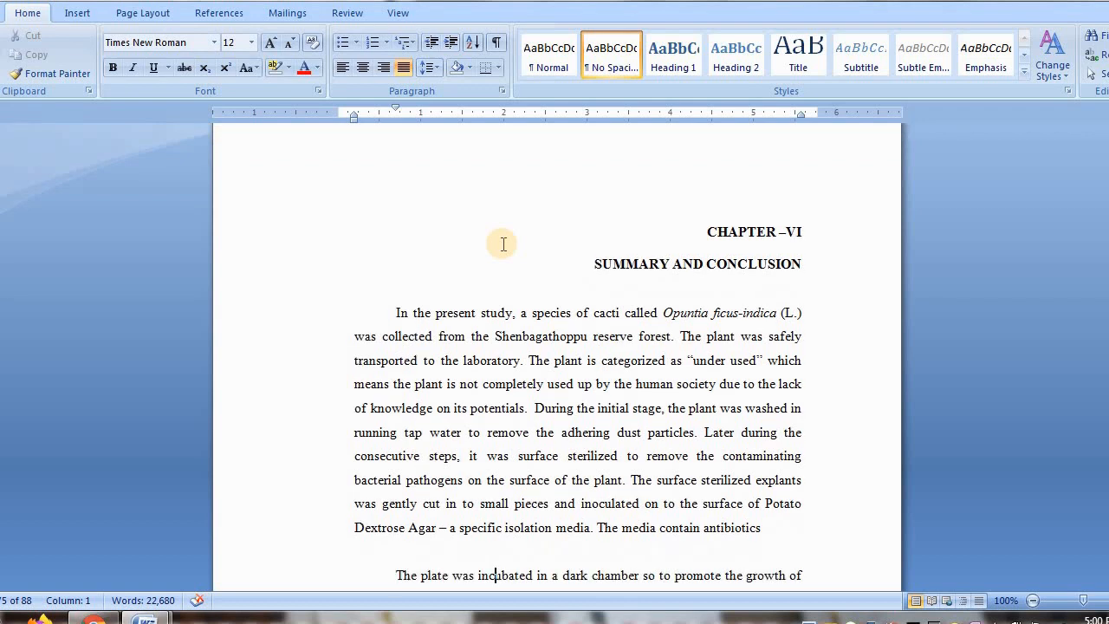
Step: Examine the rest of the Summary and Conclusion chapter and place the cursor at the end of its final sentence
key(Down)
key(Down)
key(Down)
key(Down)
key(Down)
key(Down)
key(Down)
key(Down)
key(Down)
key(Down)
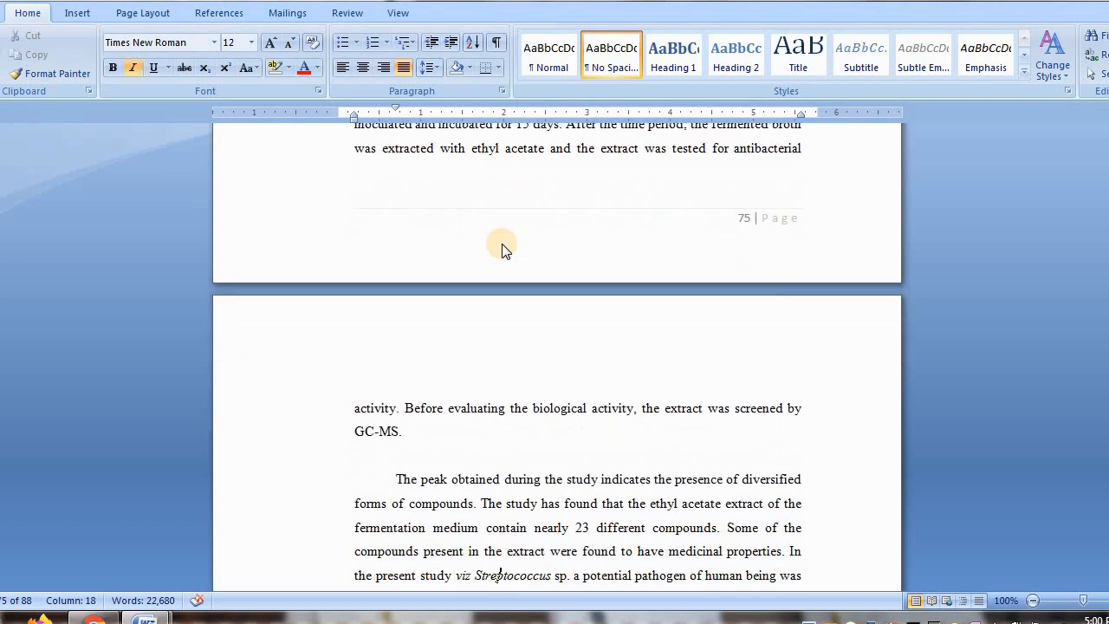
key(Down)
key(Down)
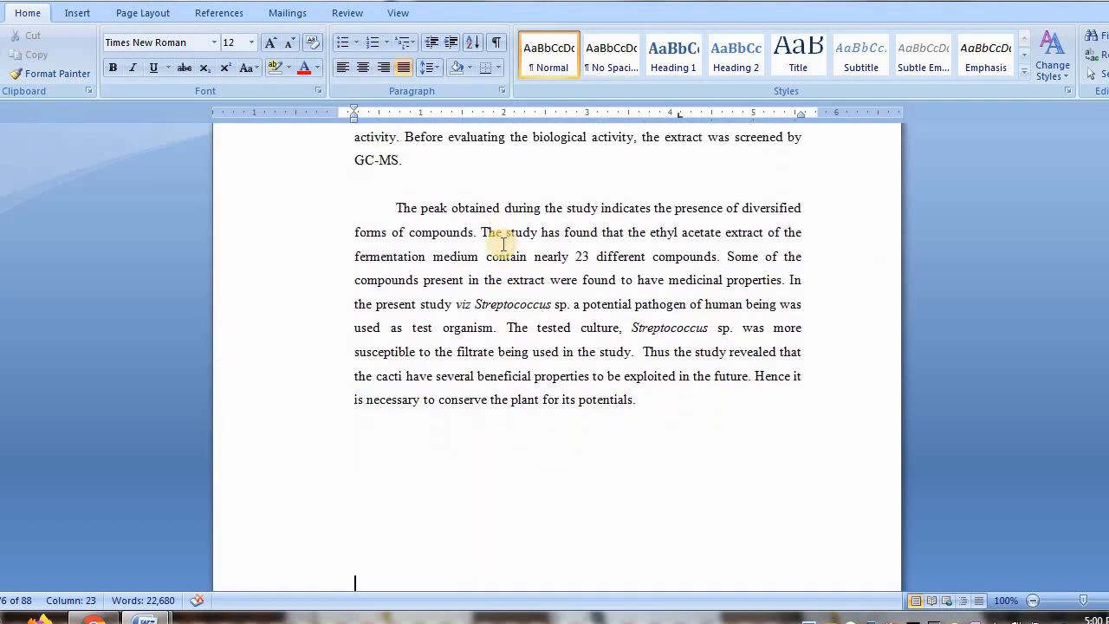
click(659, 407)
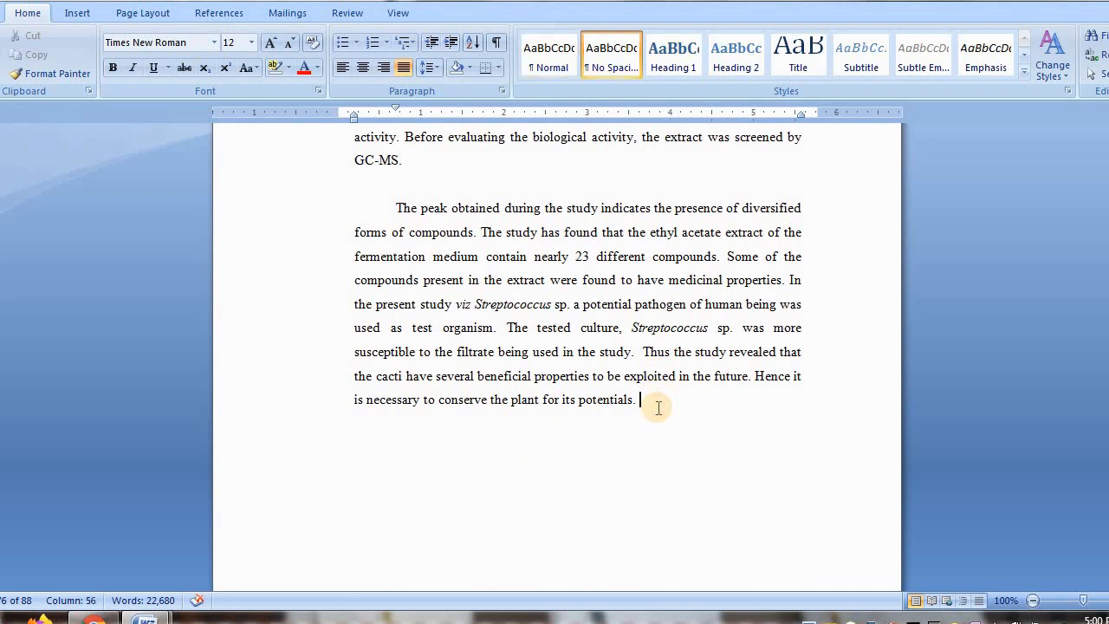